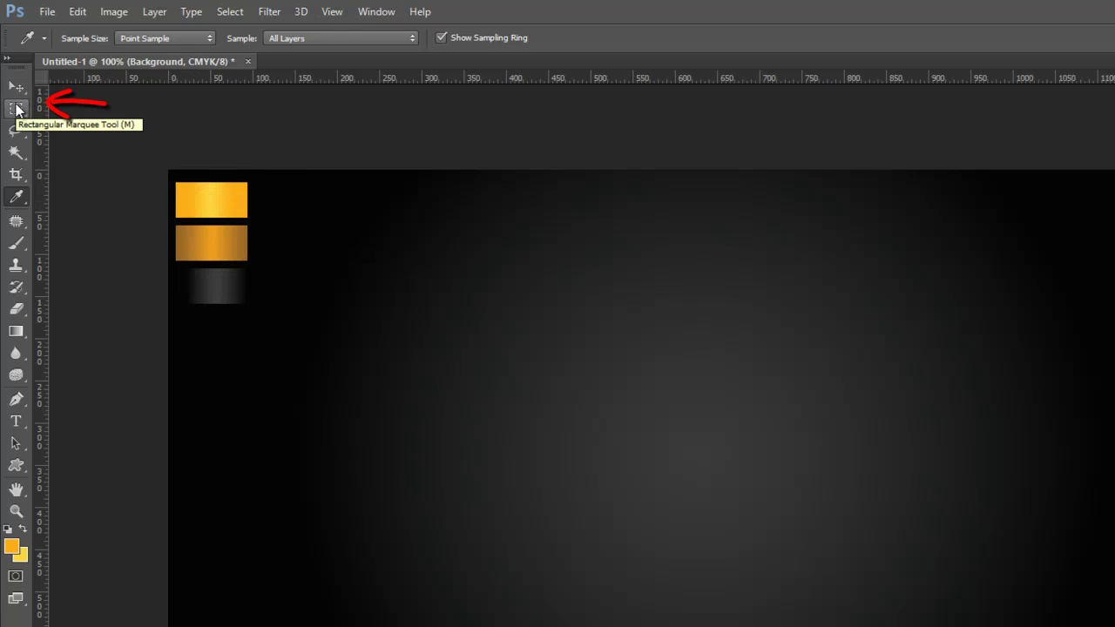
Set the Elliptical Marquee to Fixed Size 60 × 80 px and place the head selection near the top.
{"action": "left_click", "coordinate": [16, 108]}
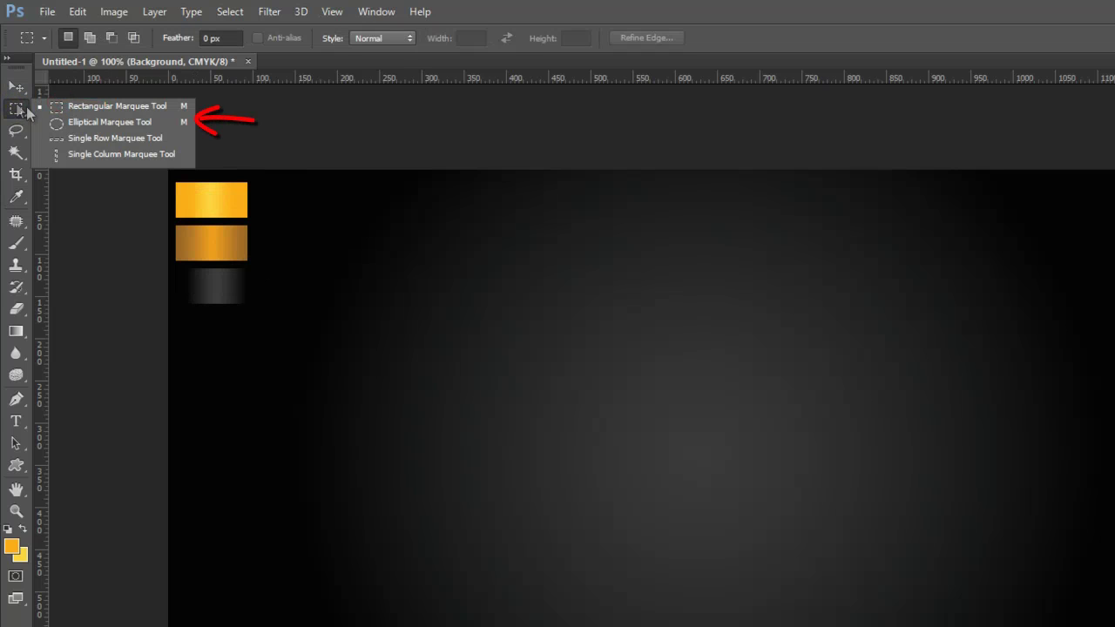
{"action": "left_click", "coordinate": [159, 122]}
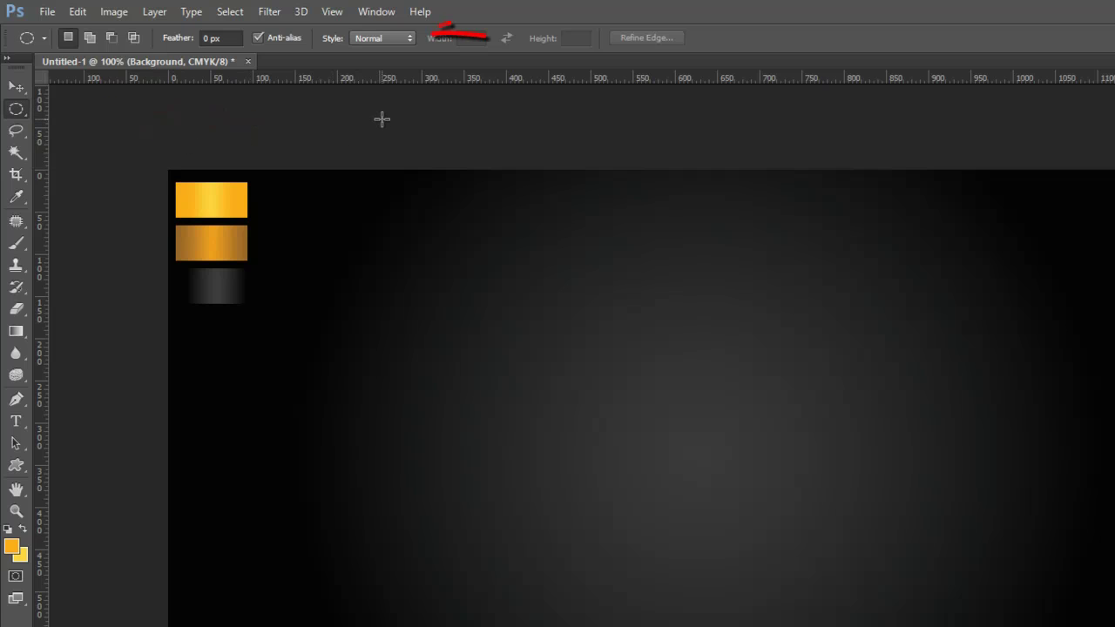
{"action": "left_click", "coordinate": [408, 40]}
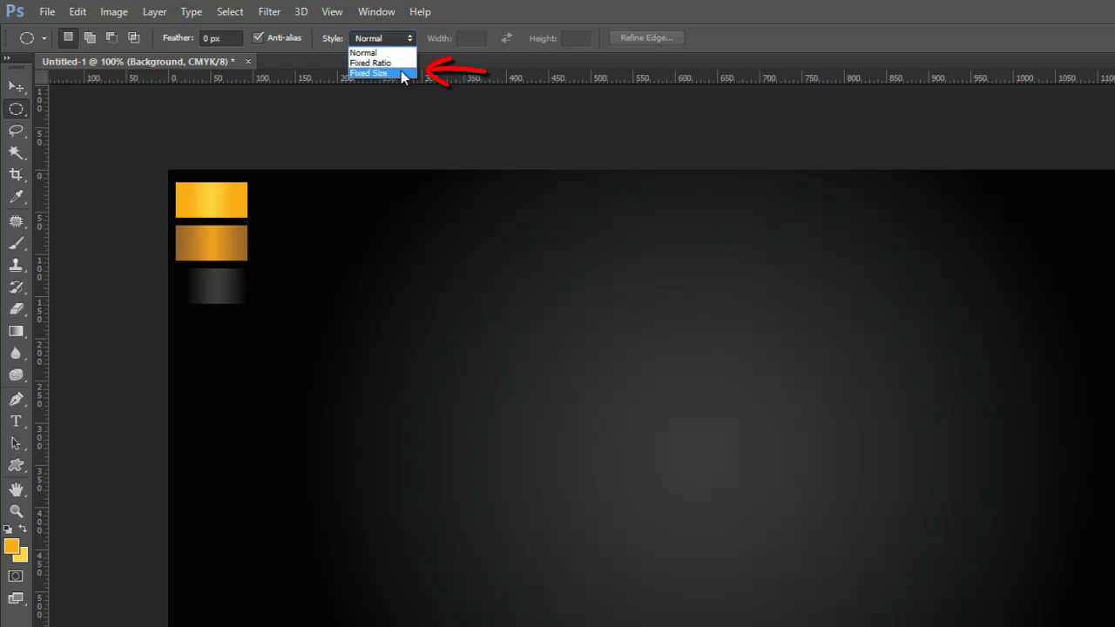
{"action": "left_click", "coordinate": [401, 73]}
{"action": "left_click", "coordinate": [469, 38]}
{"action": "double_click", "coordinate": [469, 38]}
{"action": "type", "text": "60"}
{"action": "left_click", "coordinate": [574, 39]}
{"action": "double_click", "coordinate": [574, 37]}
{"action": "type", "text": "80"}
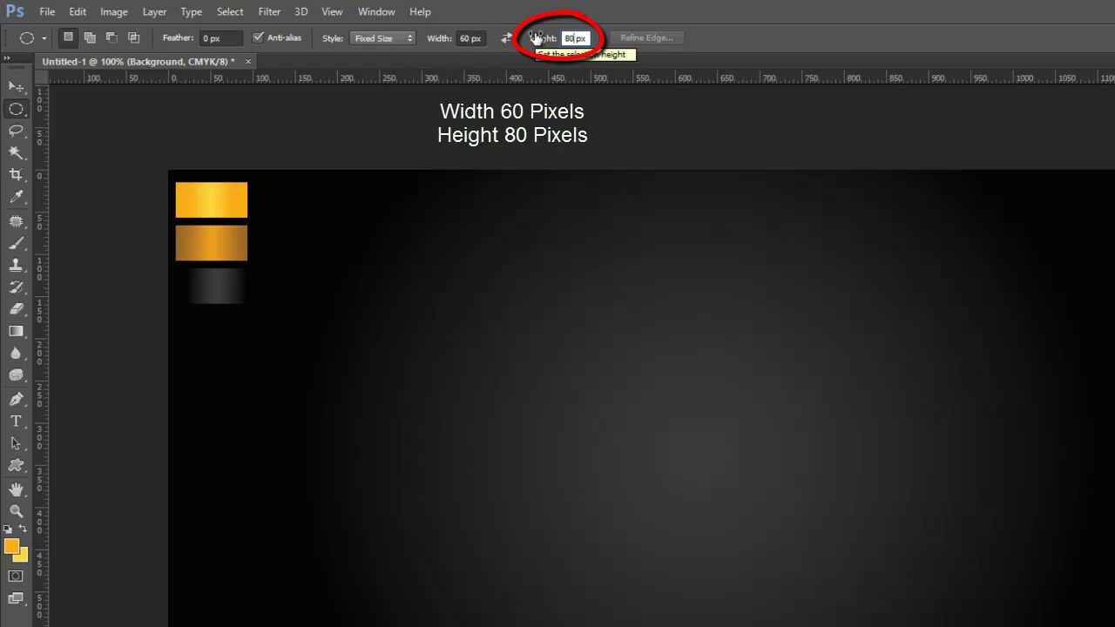
{"action": "left_click", "coordinate": [500, 214]}
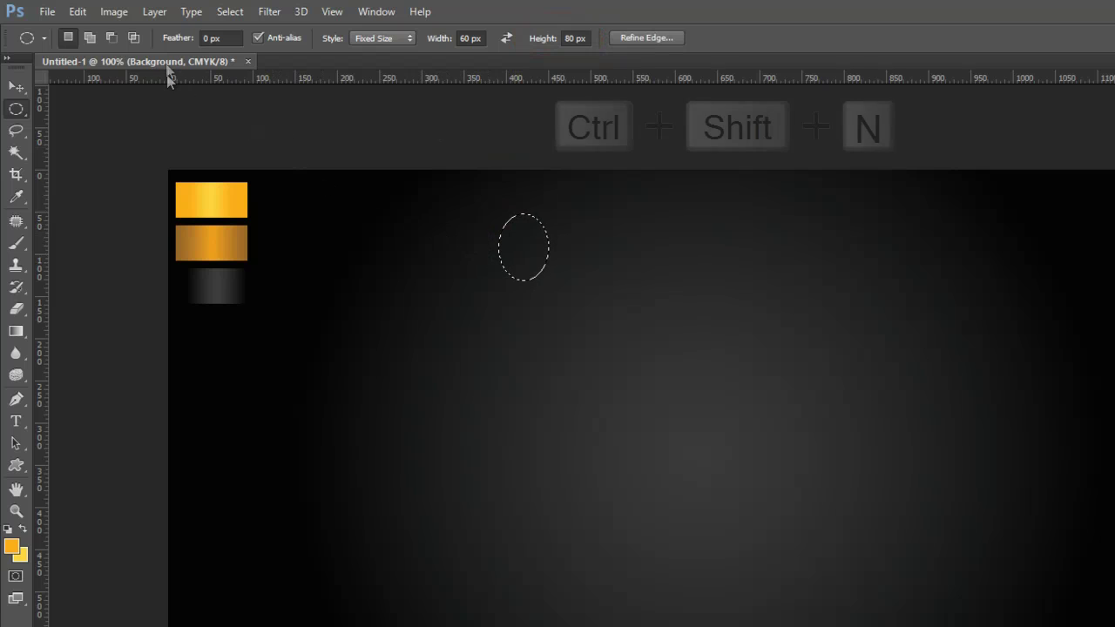
Add a new layer named 'head'.
{"action": "left_click", "coordinate": [153, 11]}
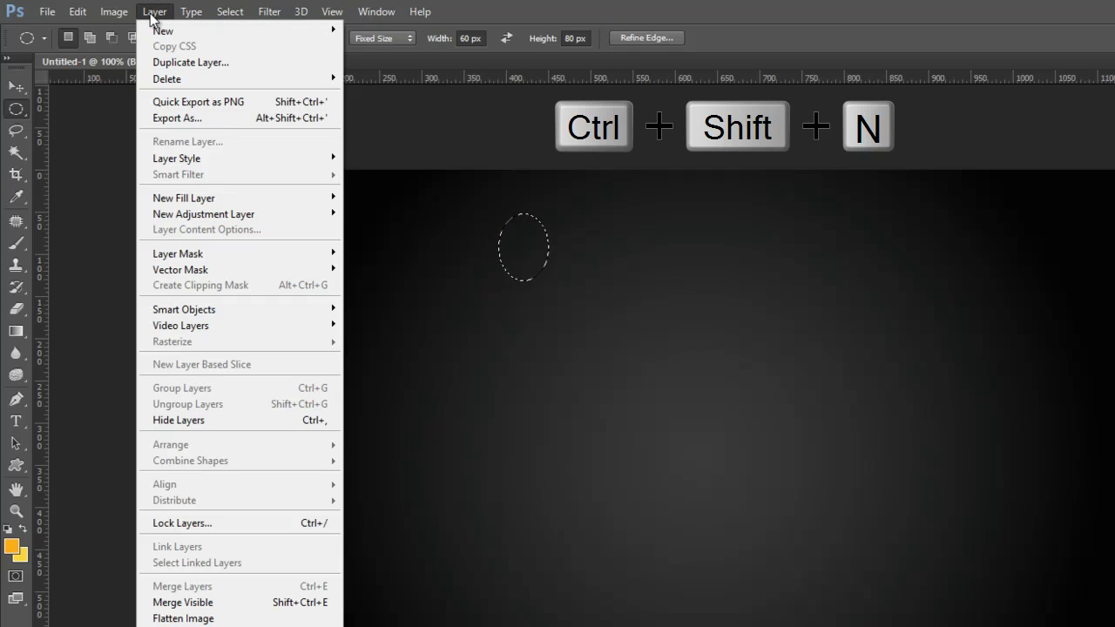
{"action": "mouse_move", "coordinate": [234, 31]}
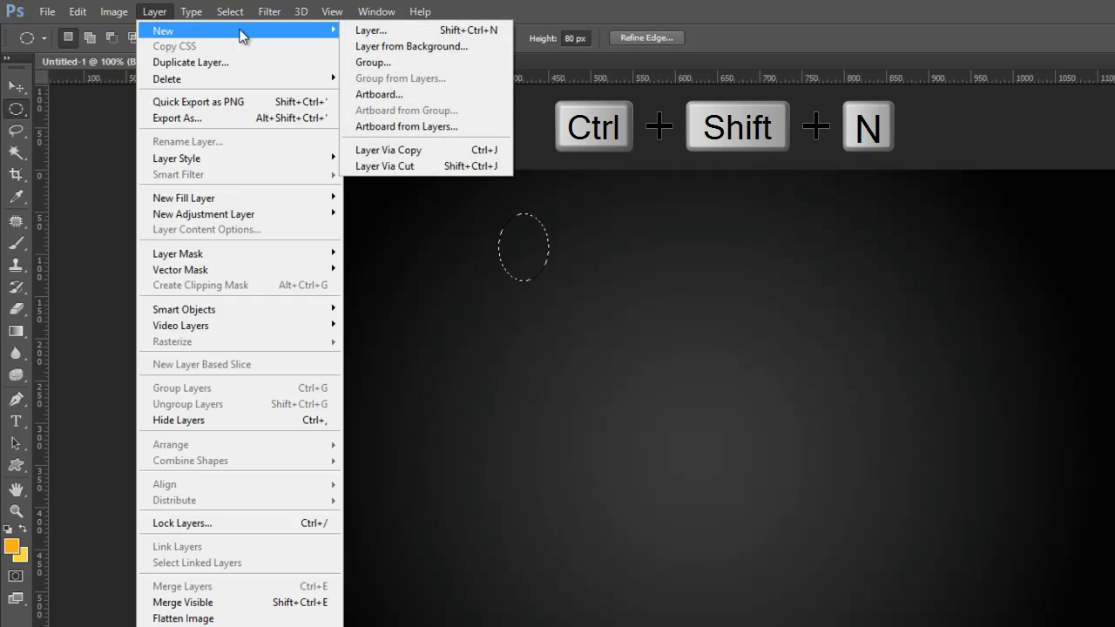
{"action": "left_click", "coordinate": [414, 30]}
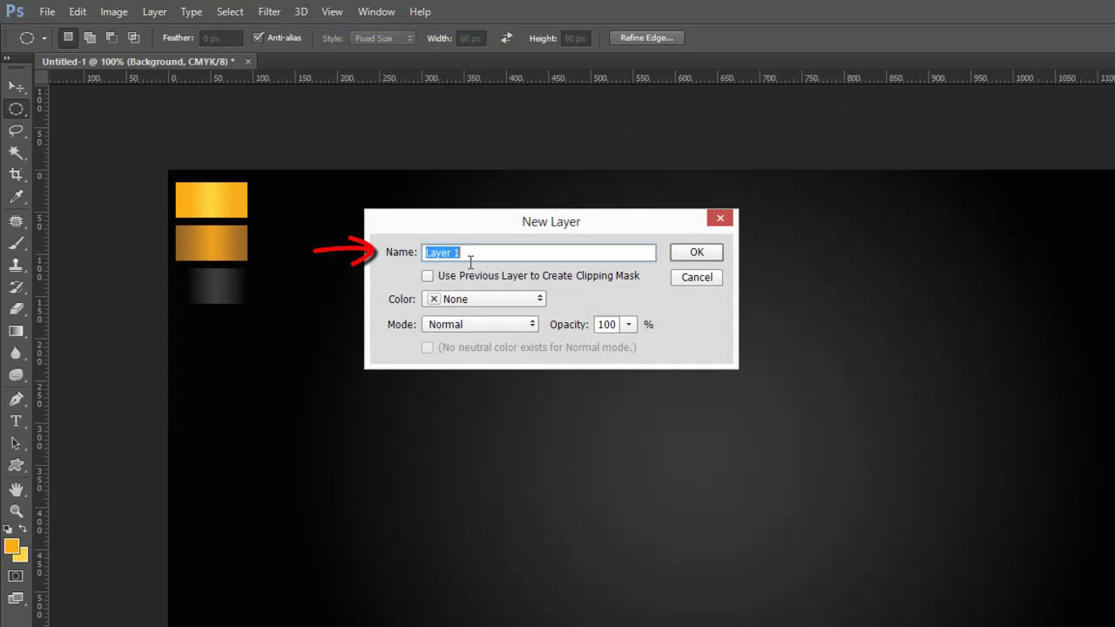
{"action": "type", "text": "head"}
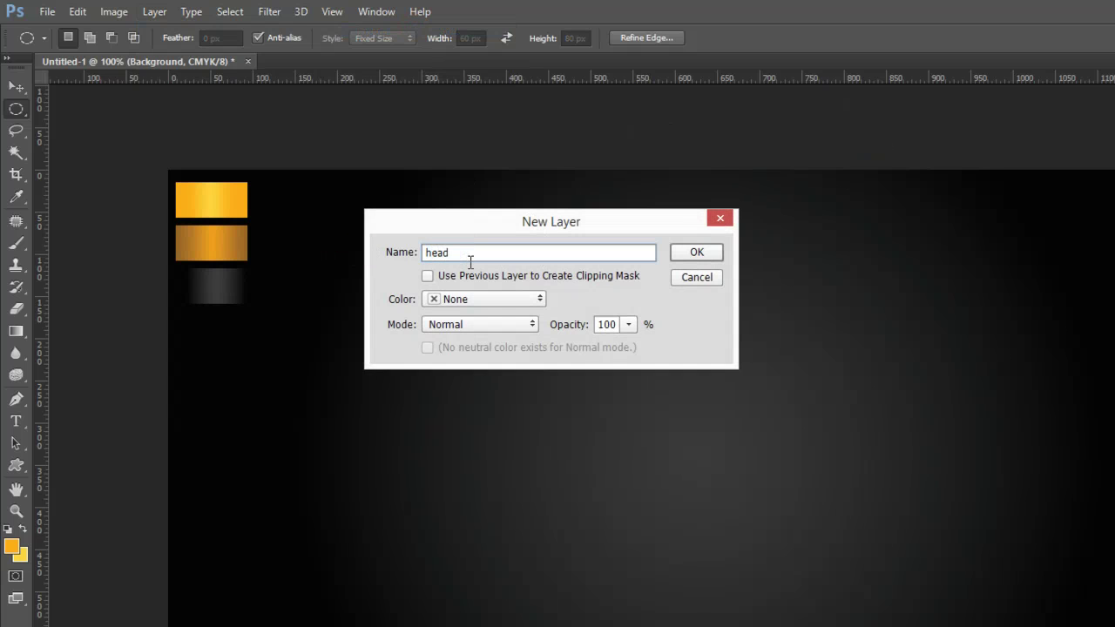
{"action": "left_click", "coordinate": [712, 252]}
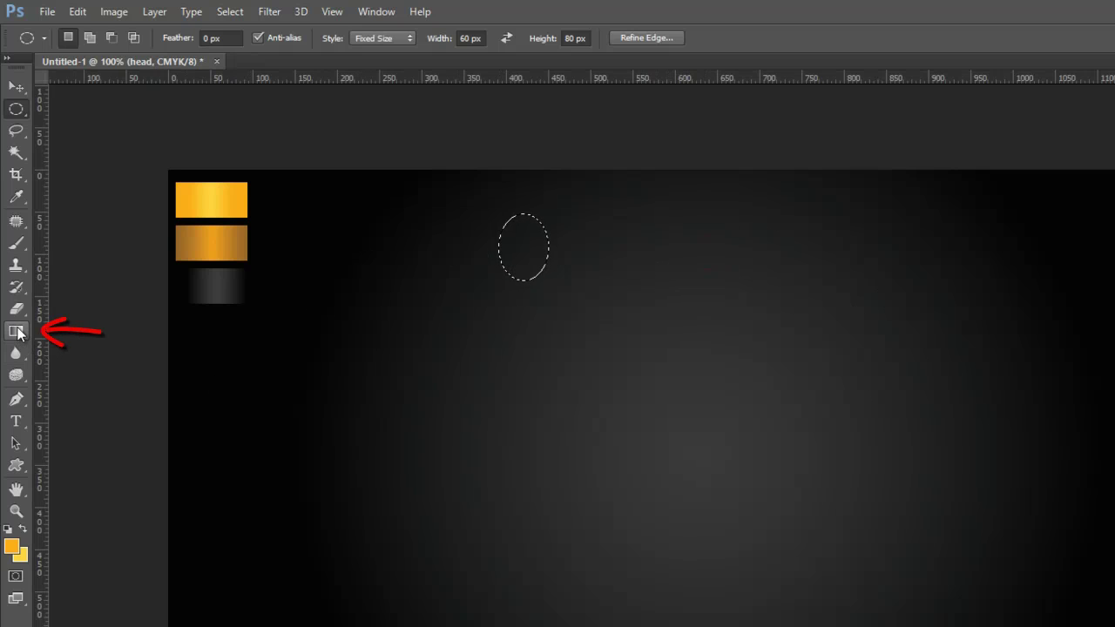
Fill the head ellipse with the golden gradient and deselect it.
{"action": "left_click", "coordinate": [16, 332]}
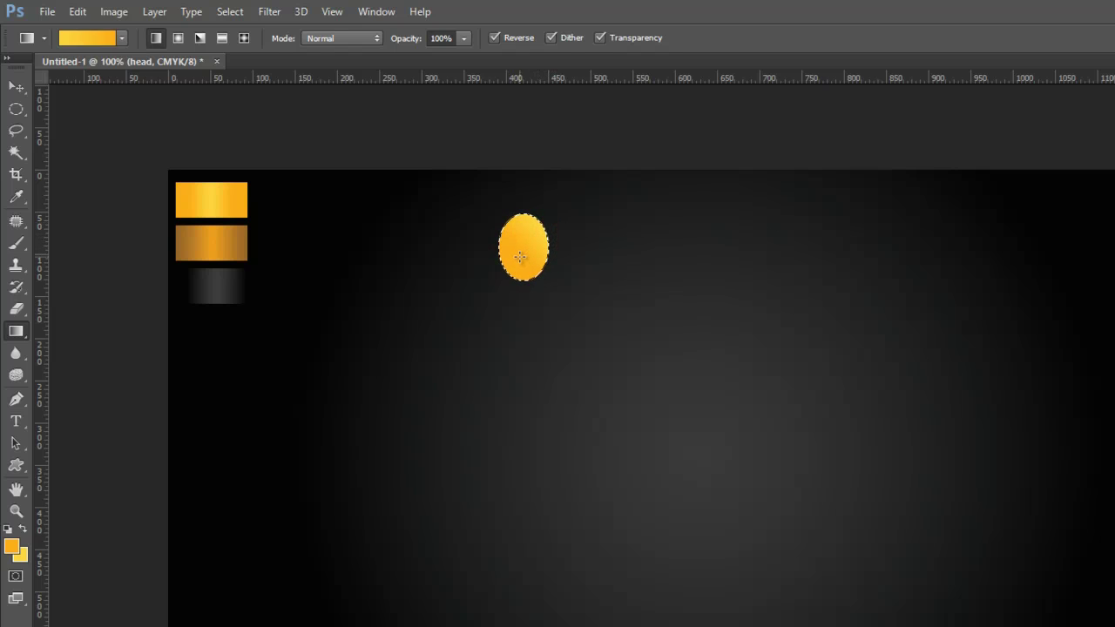
{"action": "left_click", "coordinate": [230, 11]}
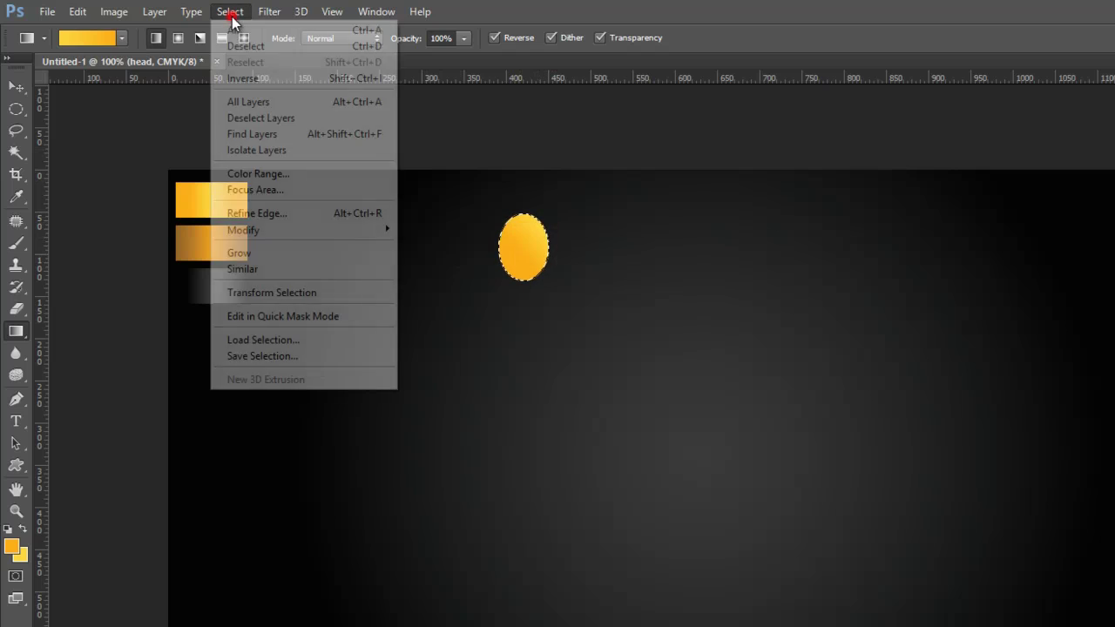
{"action": "left_click", "coordinate": [299, 46]}
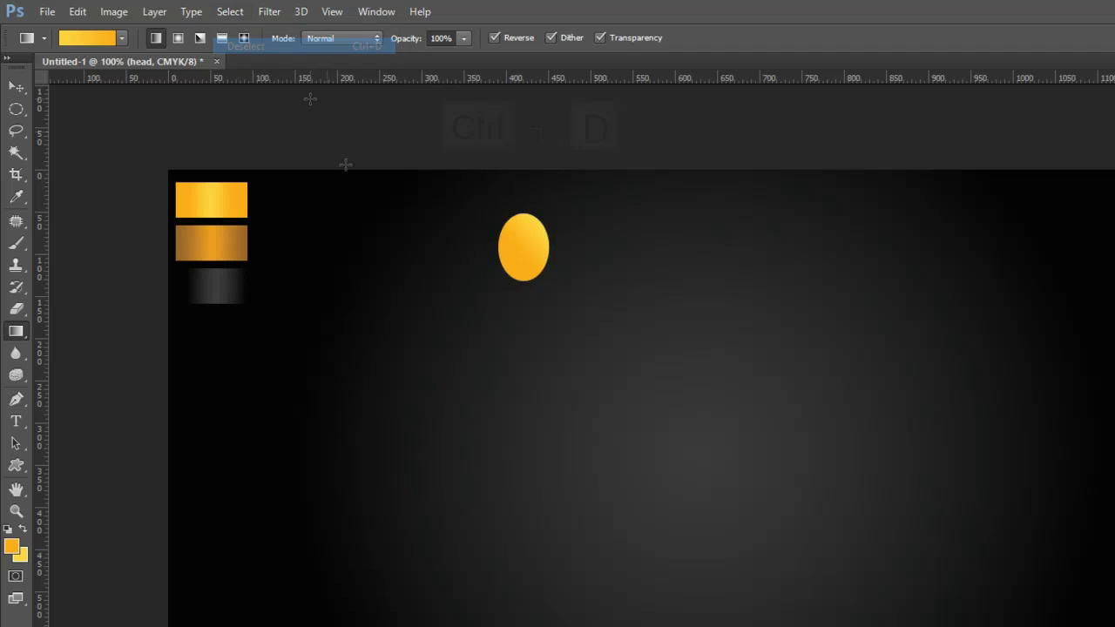
Rotate the gold head ellipse by -15° with Free Transform and commit.
{"action": "left_click", "coordinate": [77, 11]}
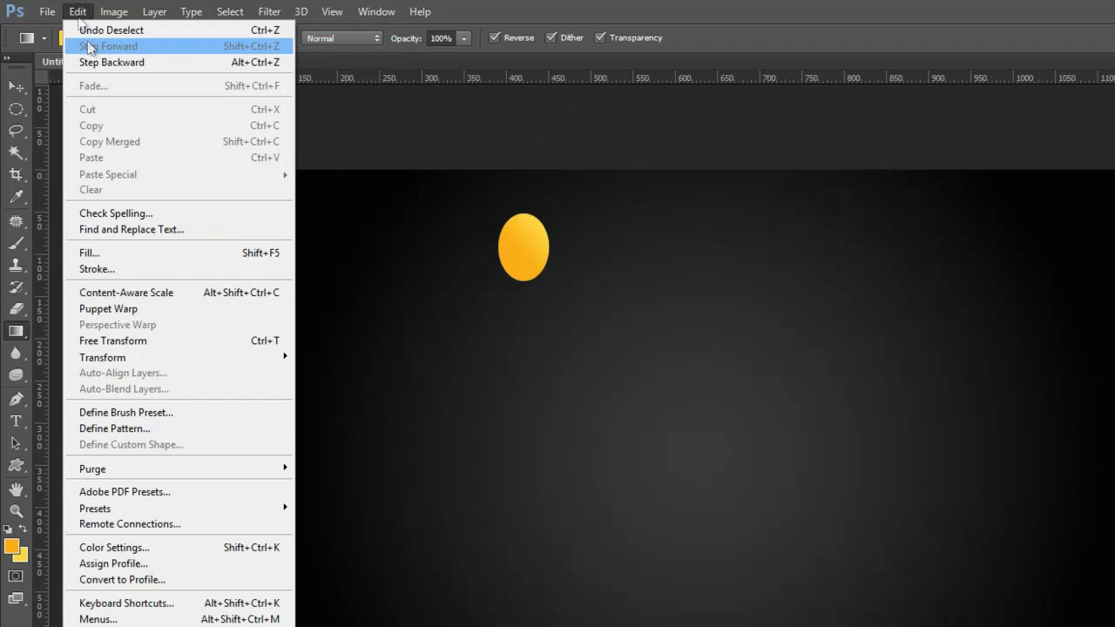
{"action": "left_click", "coordinate": [192, 342]}
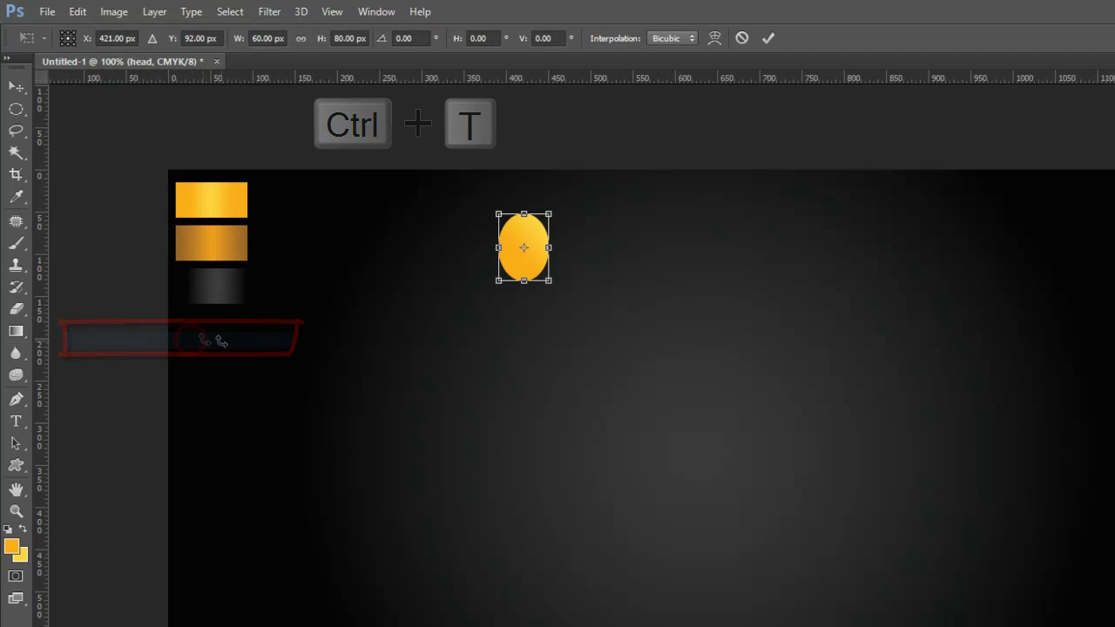
{"action": "left_click", "coordinate": [404, 39]}
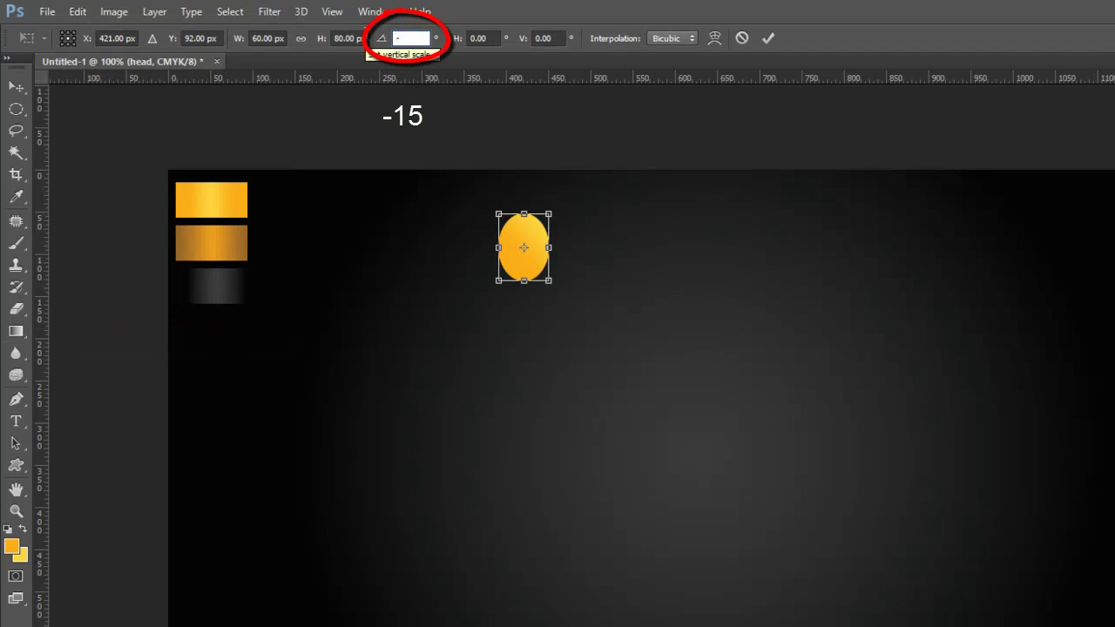
{"action": "type", "text": "-15"}
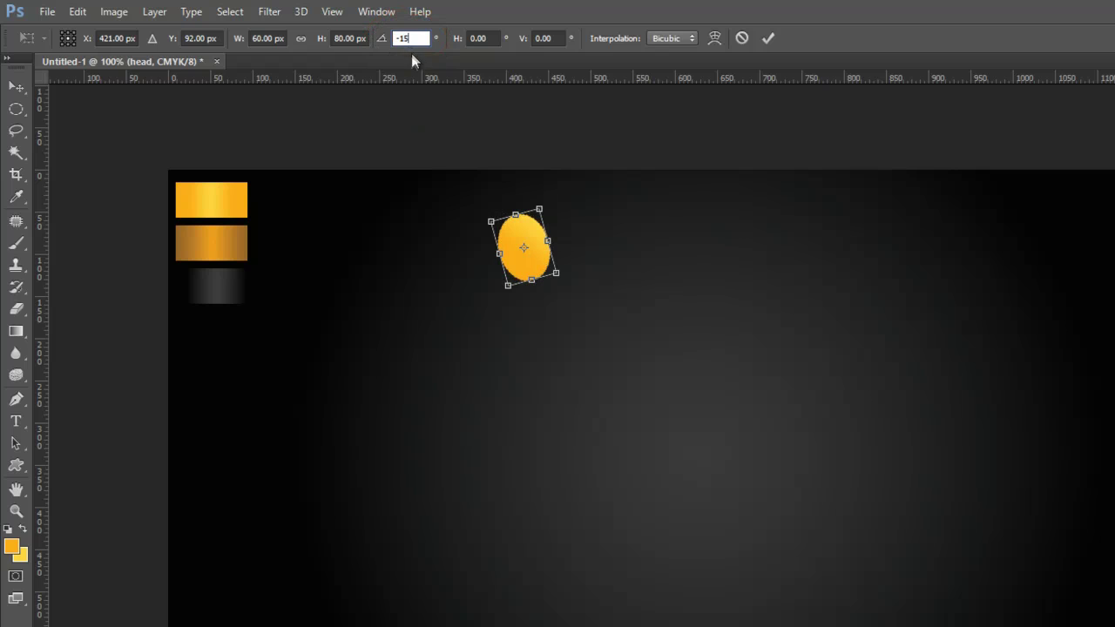
{"action": "left_click", "coordinate": [767, 37]}
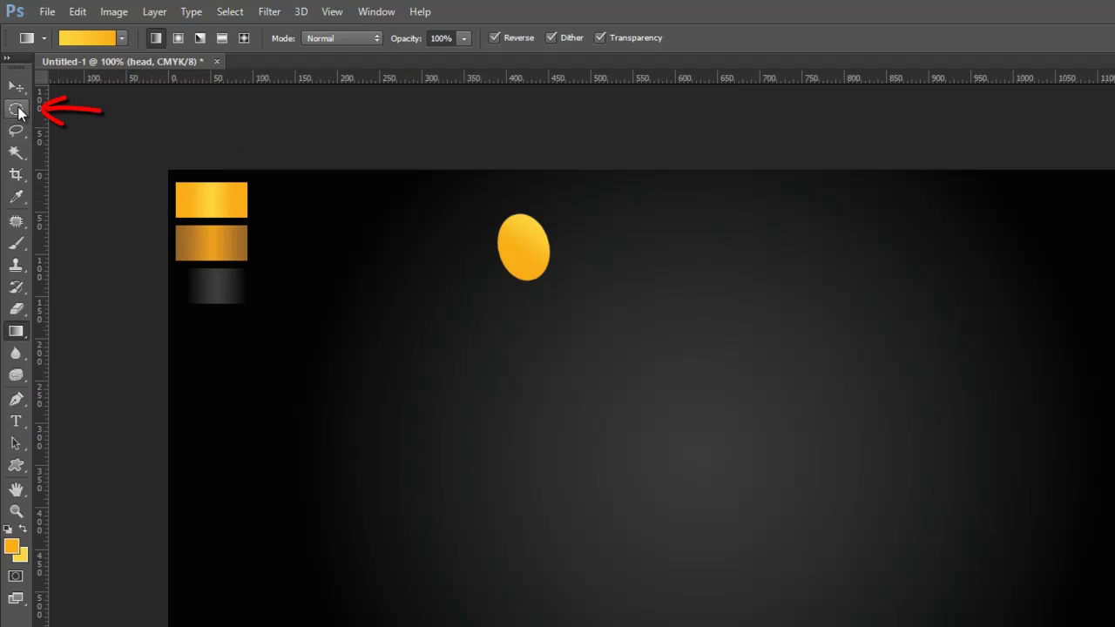
Place a fixed-size 400 × 300 px elliptical selection below the head.
{"action": "left_click", "coordinate": [16, 109]}
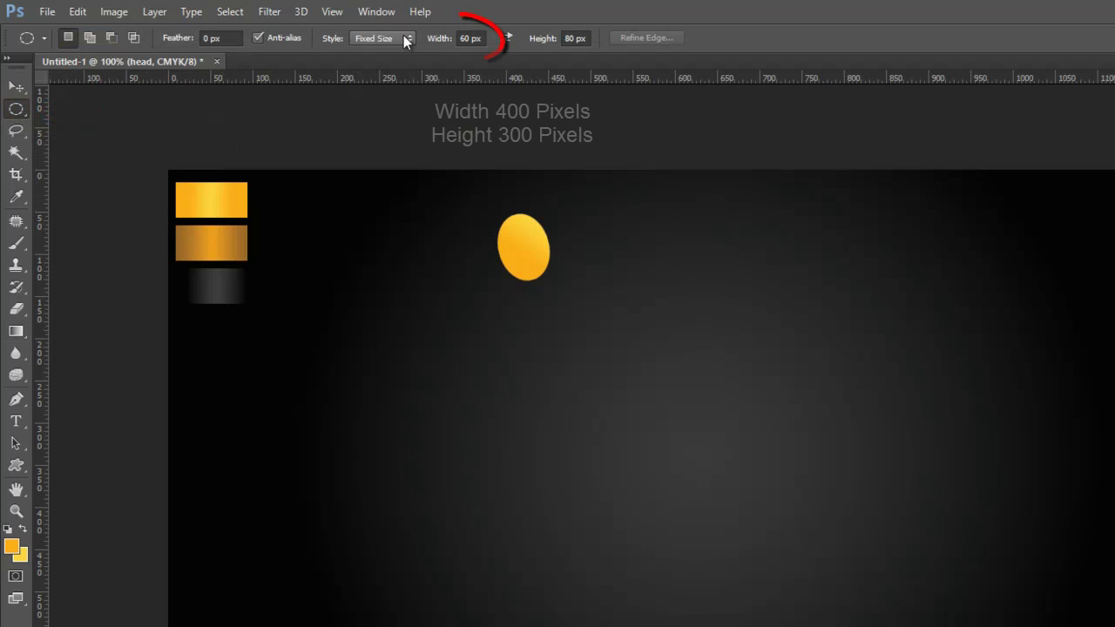
{"action": "double_click", "coordinate": [466, 37]}
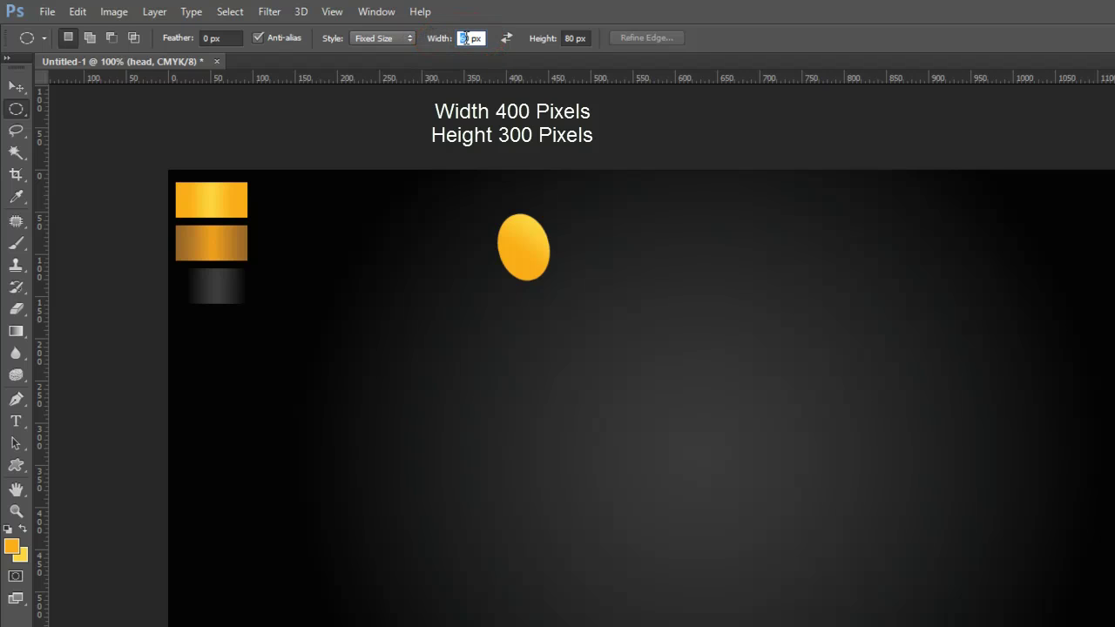
{"action": "type", "text": "400"}
{"action": "double_click", "coordinate": [573, 38]}
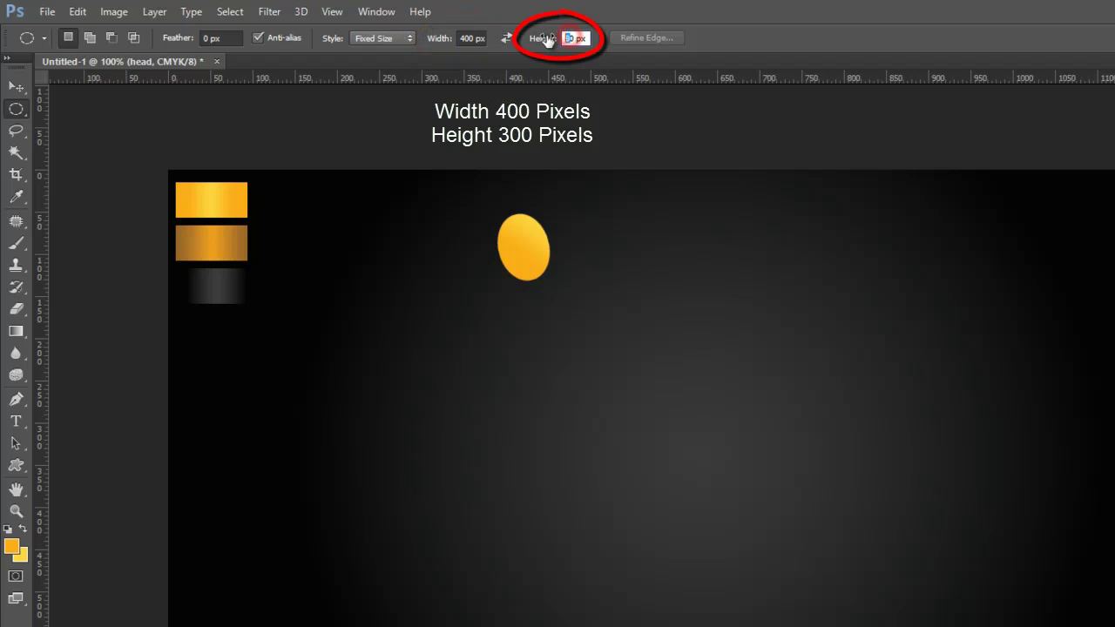
{"action": "type", "text": "300"}
{"action": "left_click", "coordinate": [452, 348]}
{"action": "left_click_drag", "start_coordinate": [590, 468], "coordinate": [580, 462]}
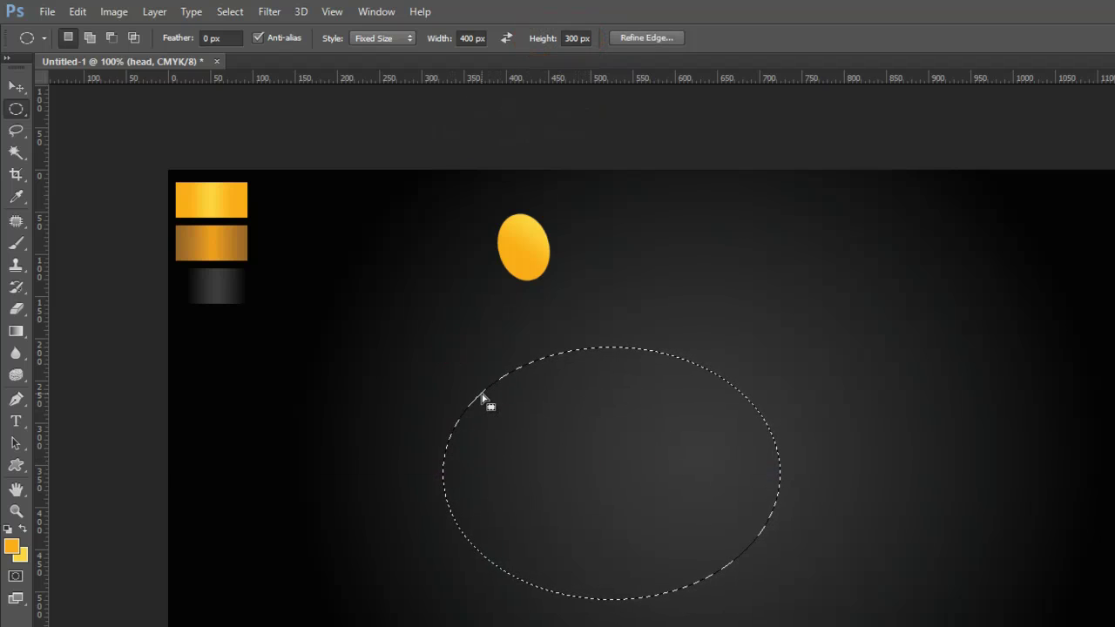
Add a new layer named 'body'.
{"action": "left_click", "coordinate": [154, 13]}
{"action": "mouse_move", "coordinate": [223, 33]}
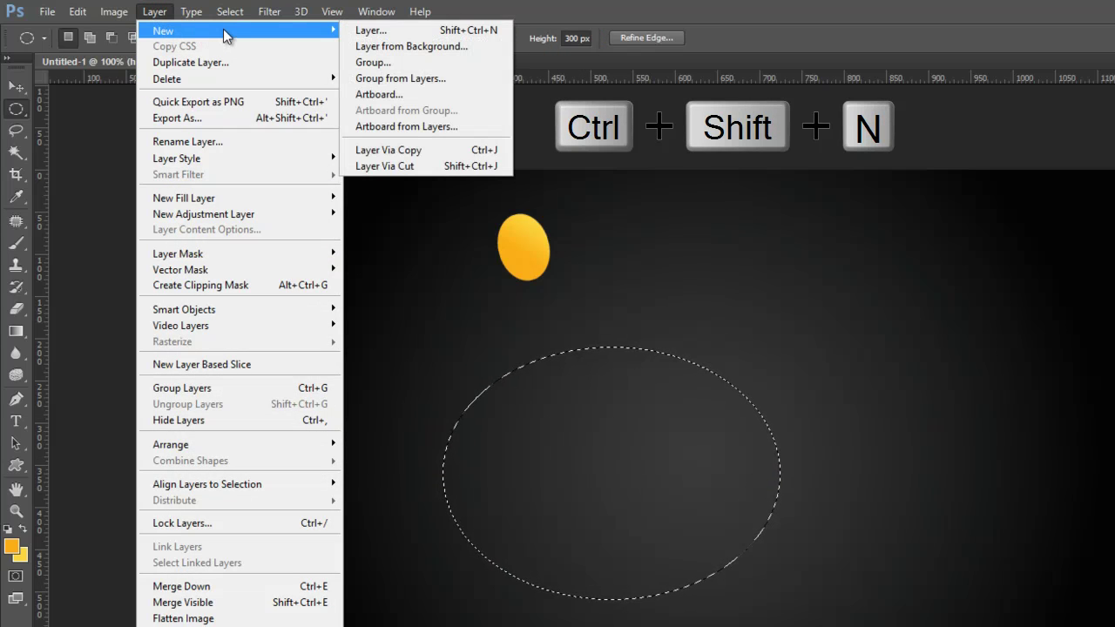
{"action": "left_click", "coordinate": [412, 30]}
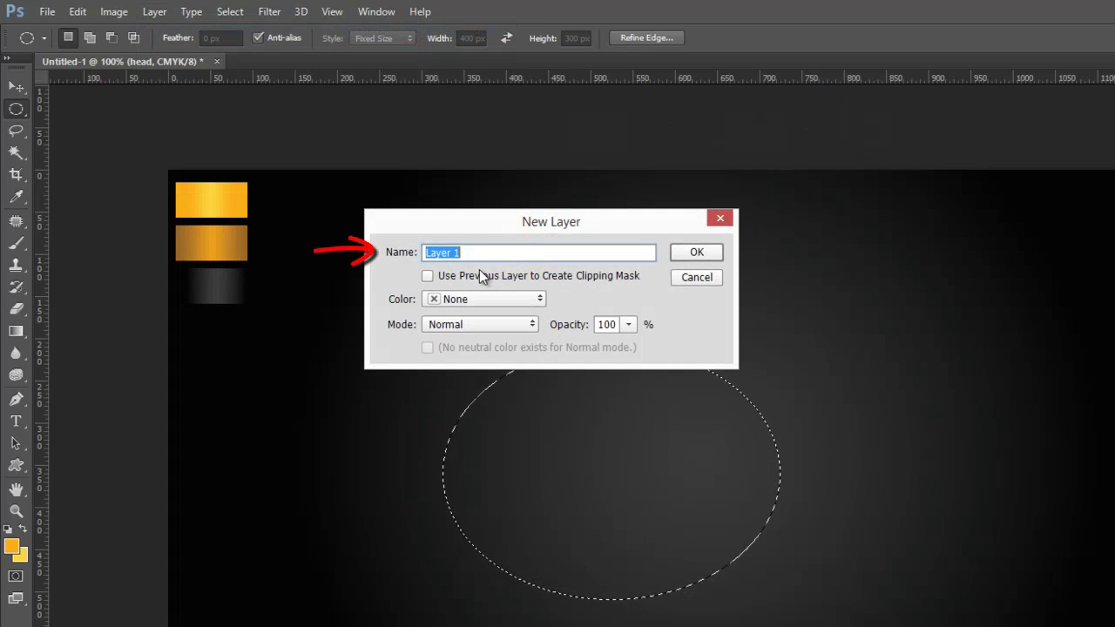
{"action": "type", "text": "body"}
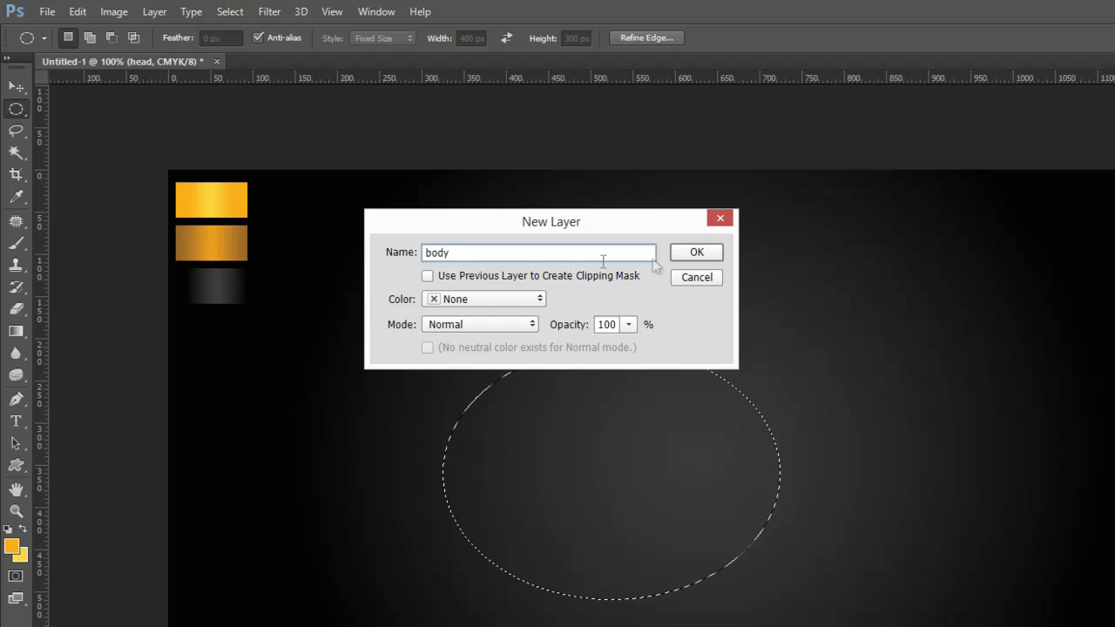
{"action": "left_click", "coordinate": [698, 252]}
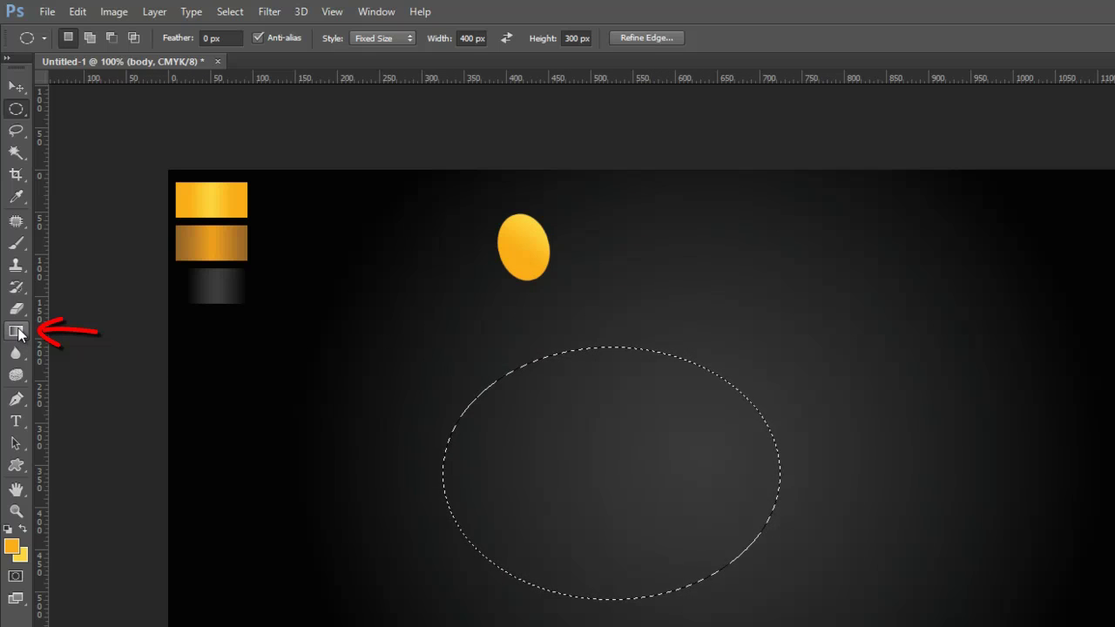
Fill the 400 × 300 body ellipse with the golden gradient and deselect it.
{"action": "left_click", "coordinate": [18, 331]}
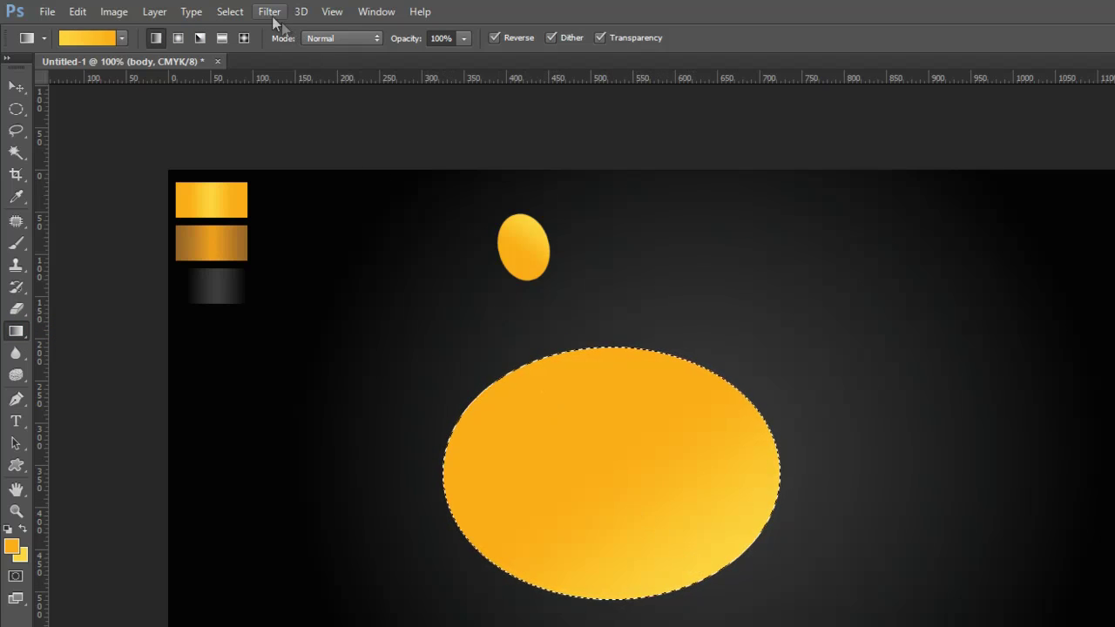
{"action": "left_click", "coordinate": [230, 12]}
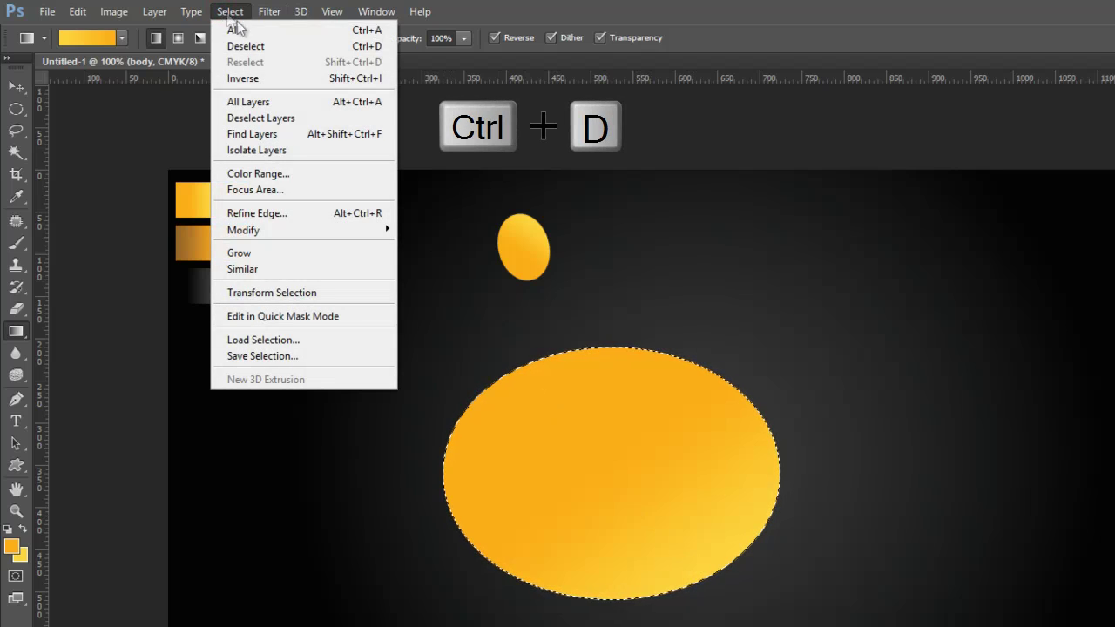
{"action": "left_click", "coordinate": [299, 48]}
Rotate the gold body ellipse by -65.5° with Free Transform and commit.
{"action": "left_click", "coordinate": [78, 11]}
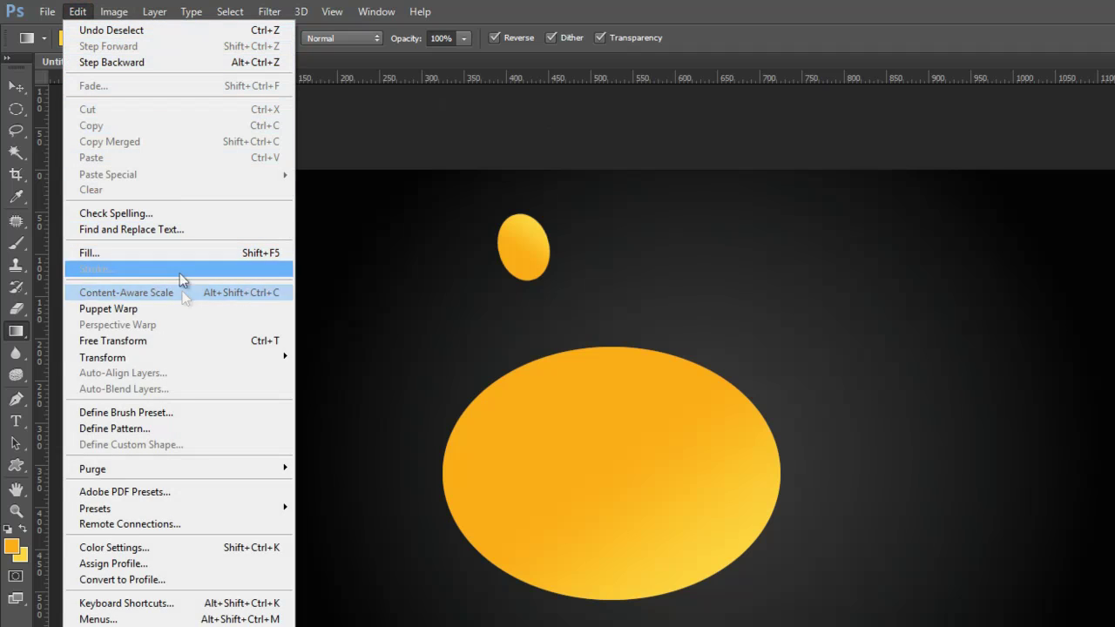
{"action": "left_click", "coordinate": [193, 342]}
{"action": "left_click", "coordinate": [412, 39]}
{"action": "type", "text": "-"}
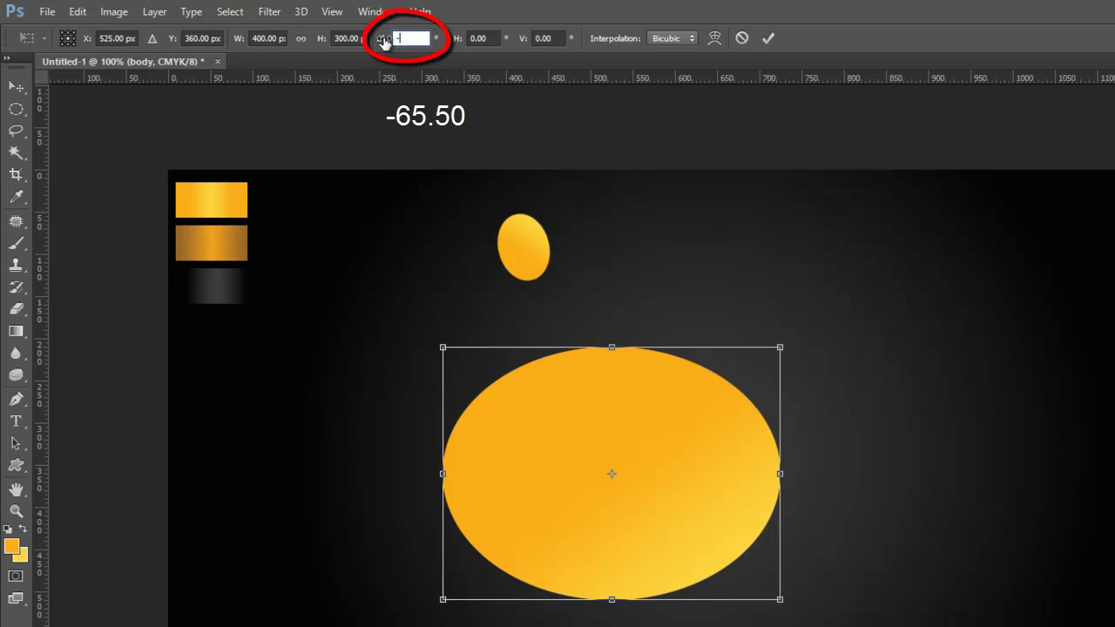
{"action": "type", "text": "65.5"}
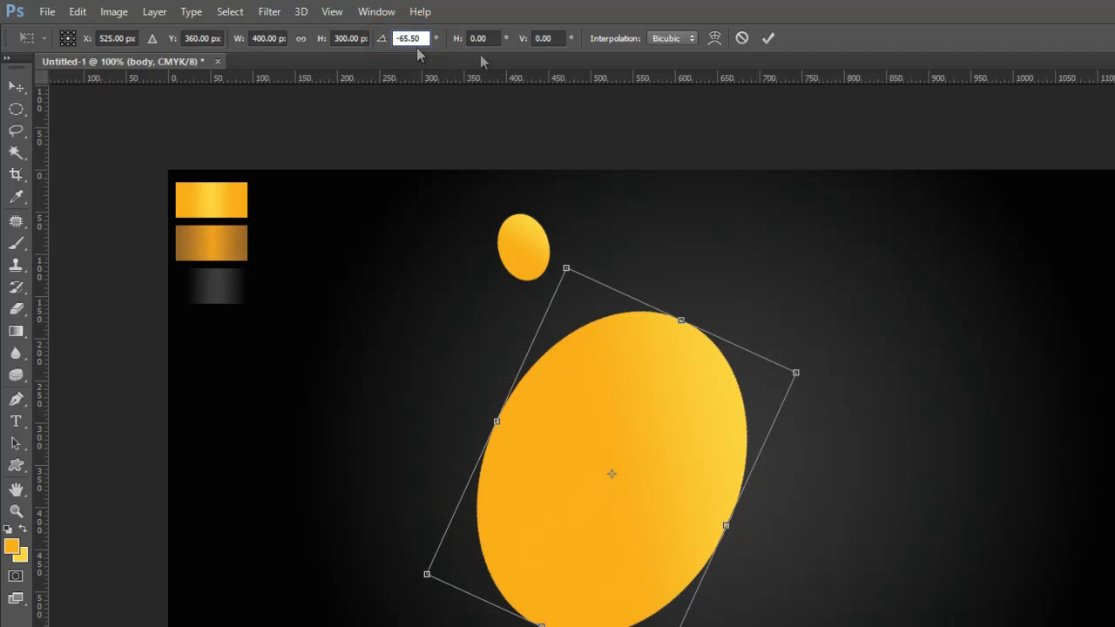
{"action": "left_click", "coordinate": [767, 39]}
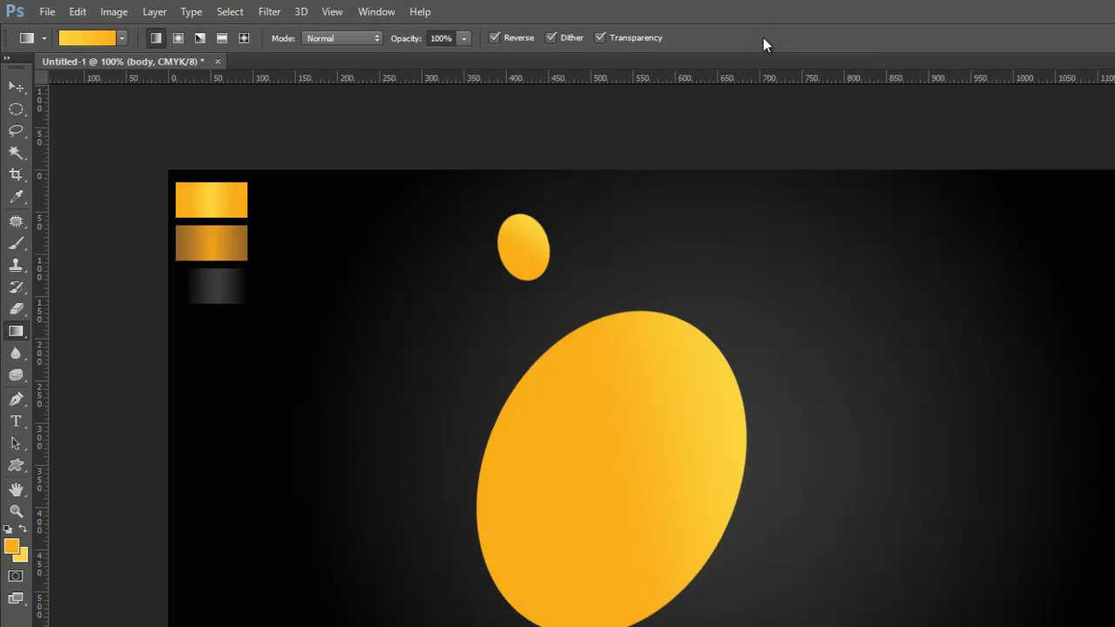
Move the body and head ellipses to the right.
{"action": "left_click", "coordinate": [16, 87]}
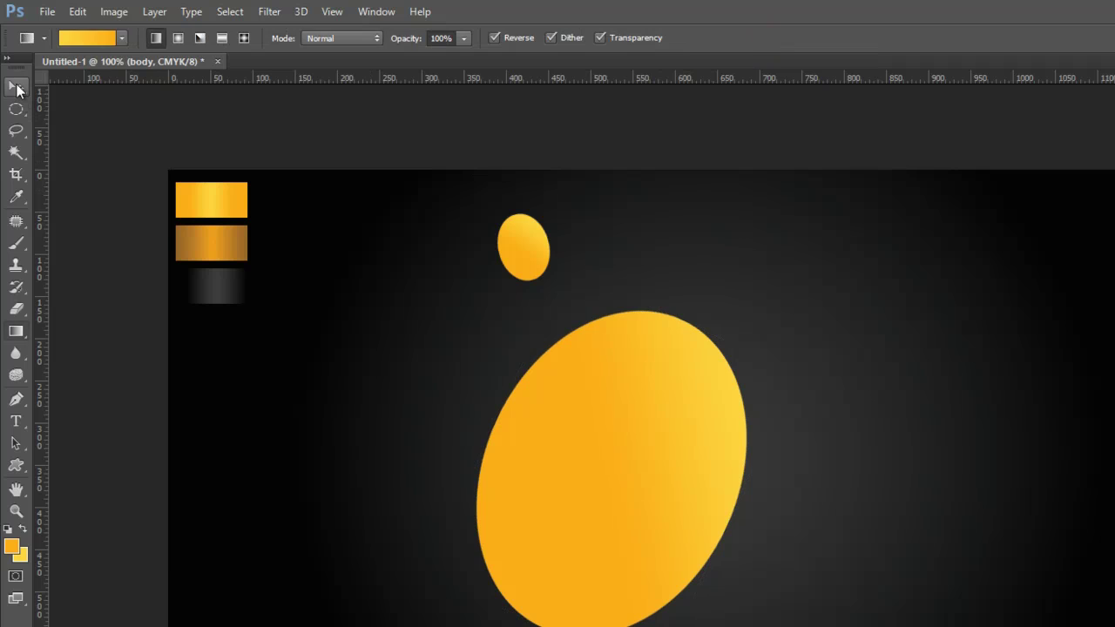
{"action": "left_click_drag", "start_coordinate": [587, 486], "coordinate": [694, 506]}
{"action": "left_click_drag", "start_coordinate": [530, 271], "coordinate": [636, 250]}
{"action": "left_click_drag", "start_coordinate": [696, 491], "coordinate": [686, 497]}
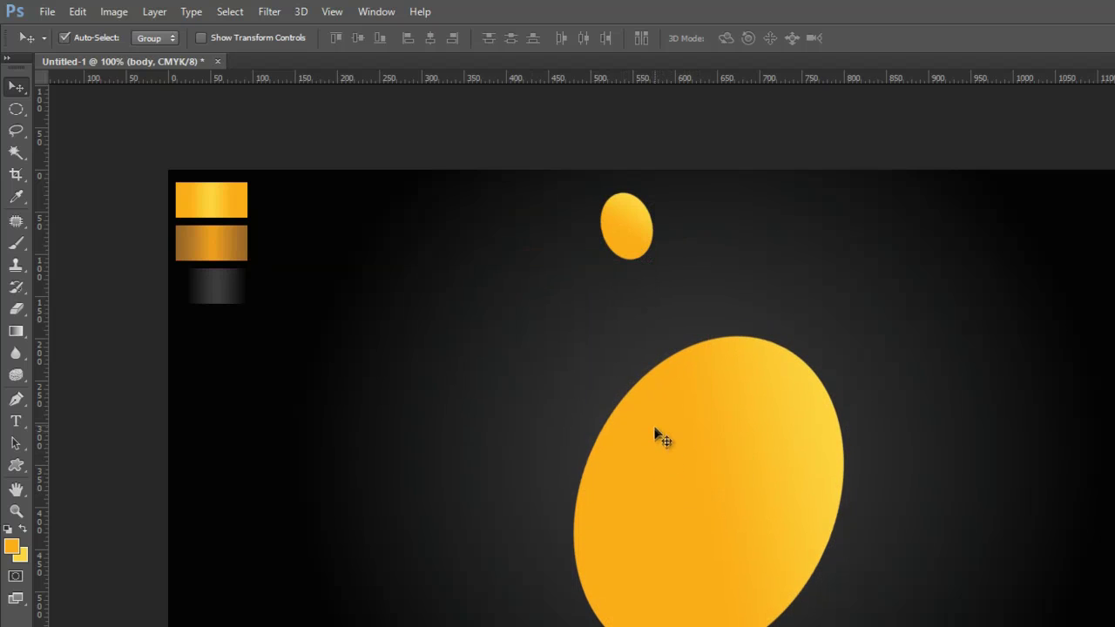
Choose the Heart Card shape for the Custom Shape Tool.
{"action": "key", "text": "u"}
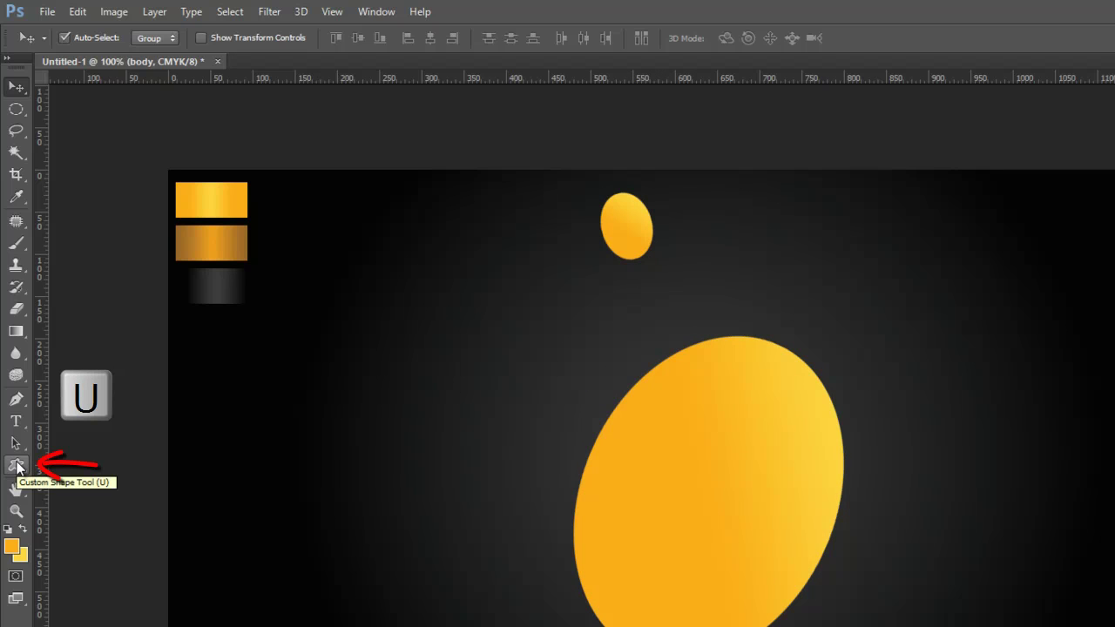
{"action": "left_click", "coordinate": [16, 466]}
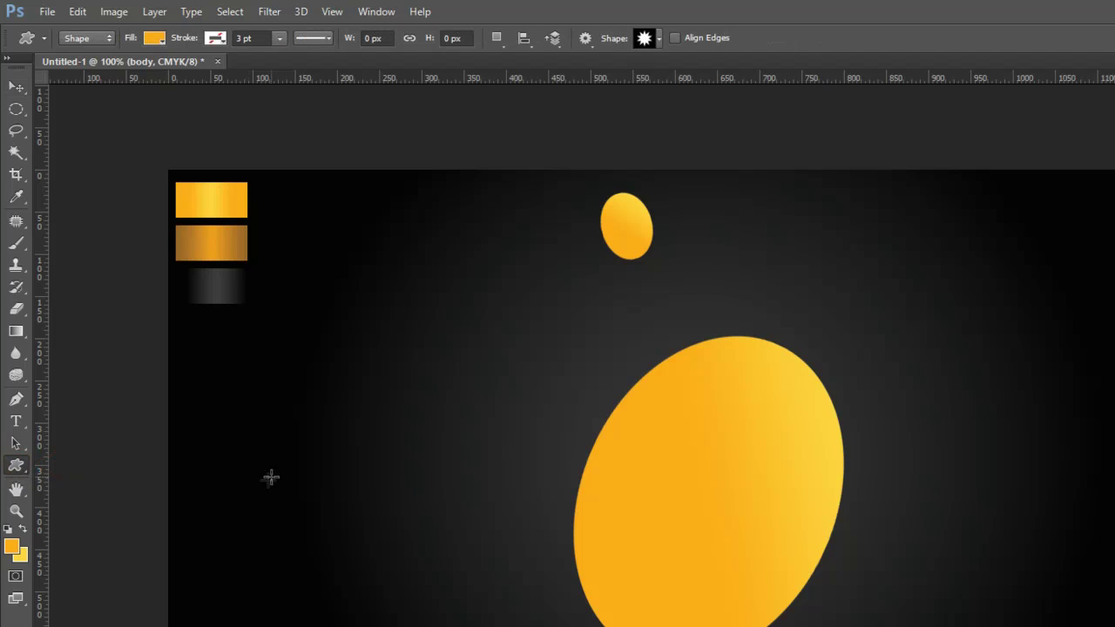
{"action": "left_click", "coordinate": [659, 40]}
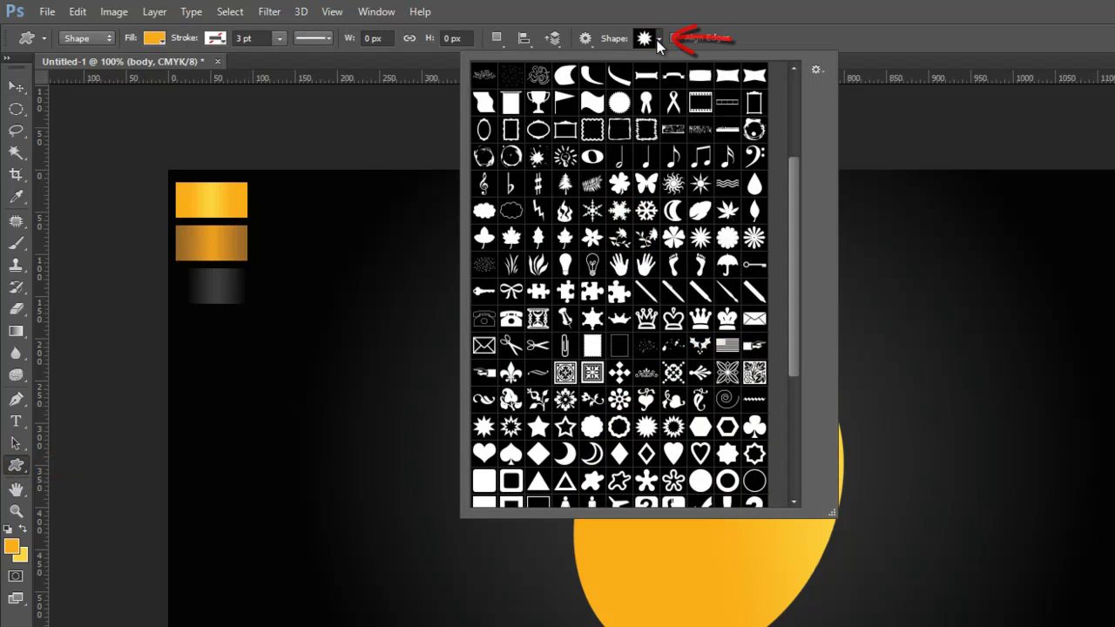
{"action": "left_click", "coordinate": [481, 454]}
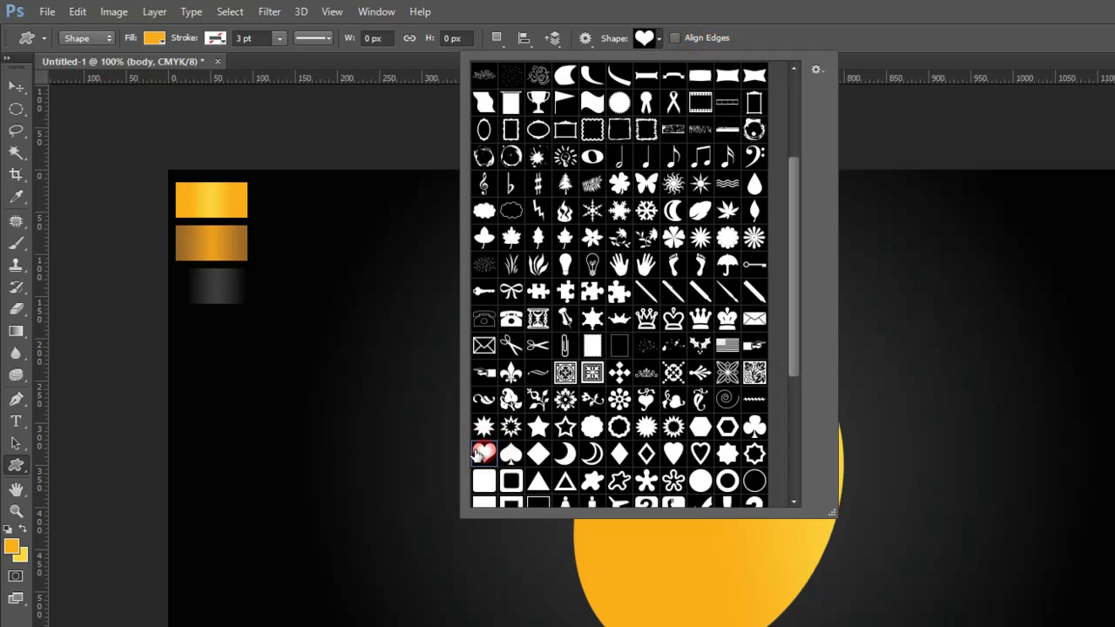
{"action": "left_click", "coordinate": [358, 355]}
Create a 290 × 270 px heart shape on its own layer left of the body.
{"action": "left_click", "coordinate": [415, 259]}
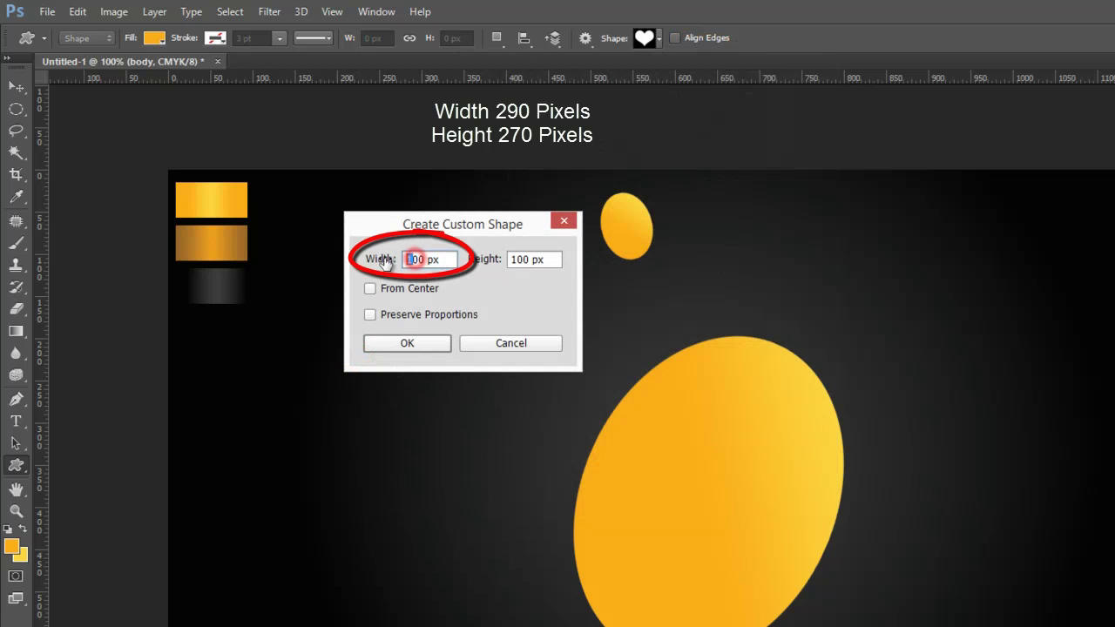
{"action": "double_click", "coordinate": [419, 258]}
{"action": "type", "text": "290"}
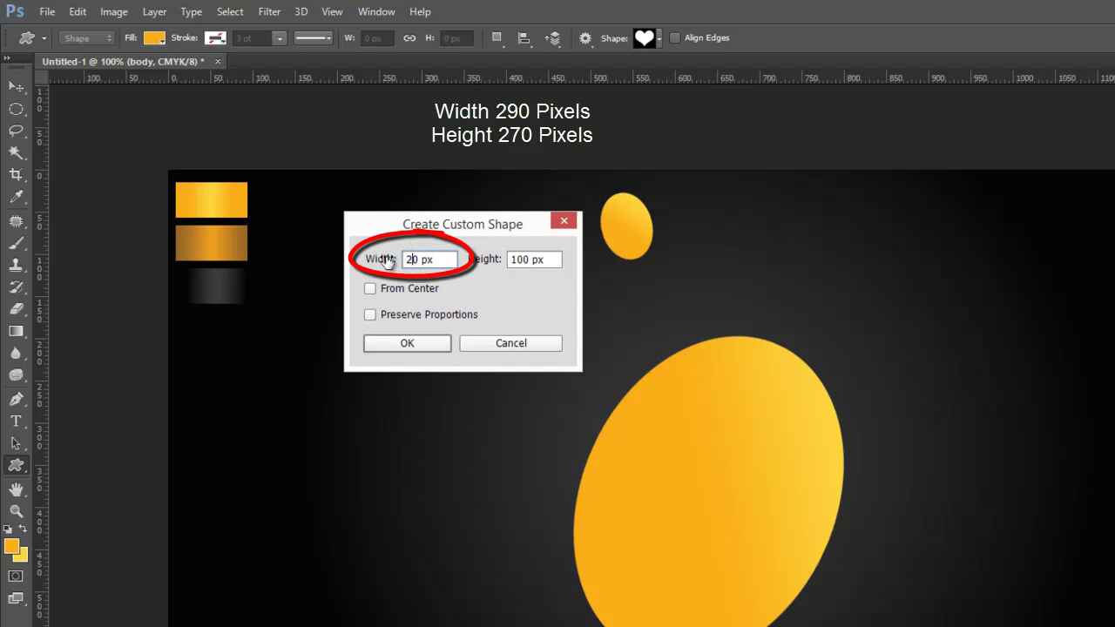
{"action": "double_click", "coordinate": [522, 259]}
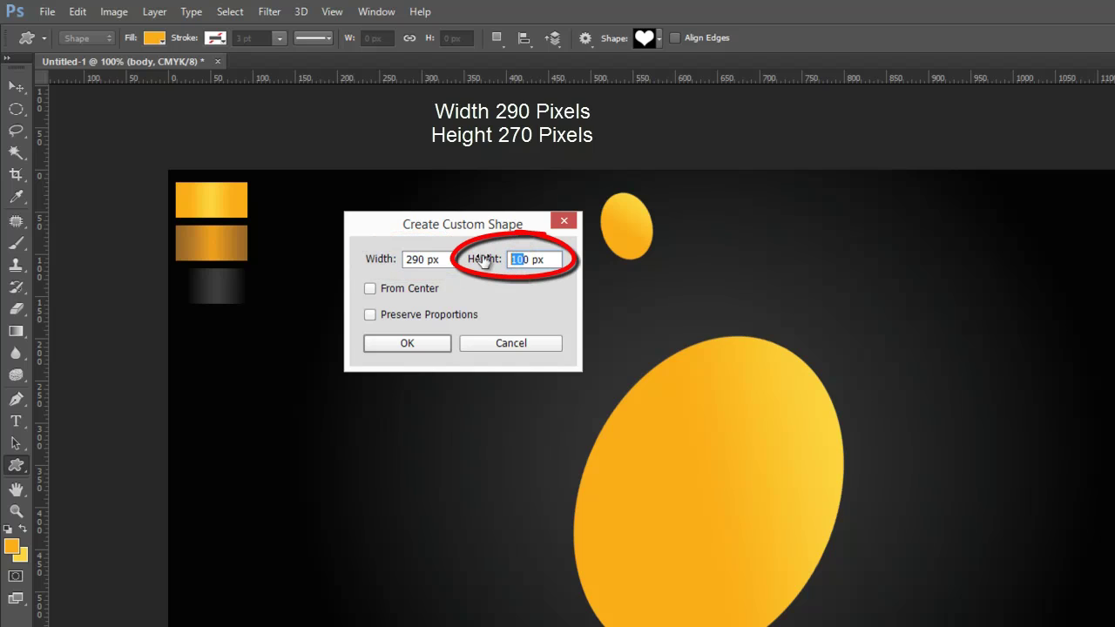
{"action": "left_click", "coordinate": [409, 344]}
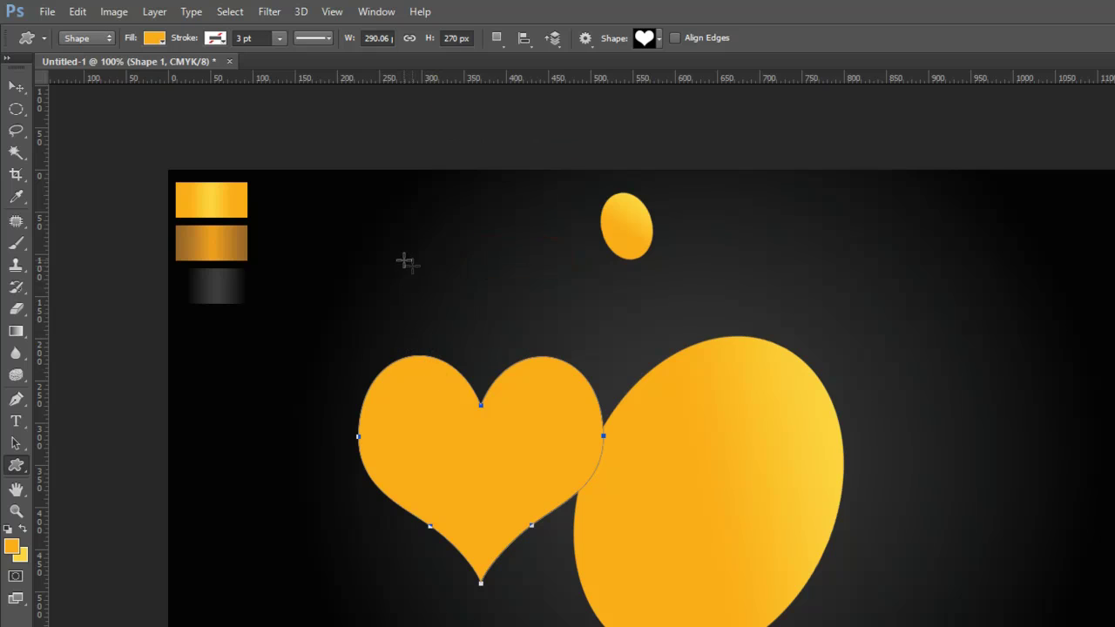
{"action": "left_click", "coordinate": [75, 12]}
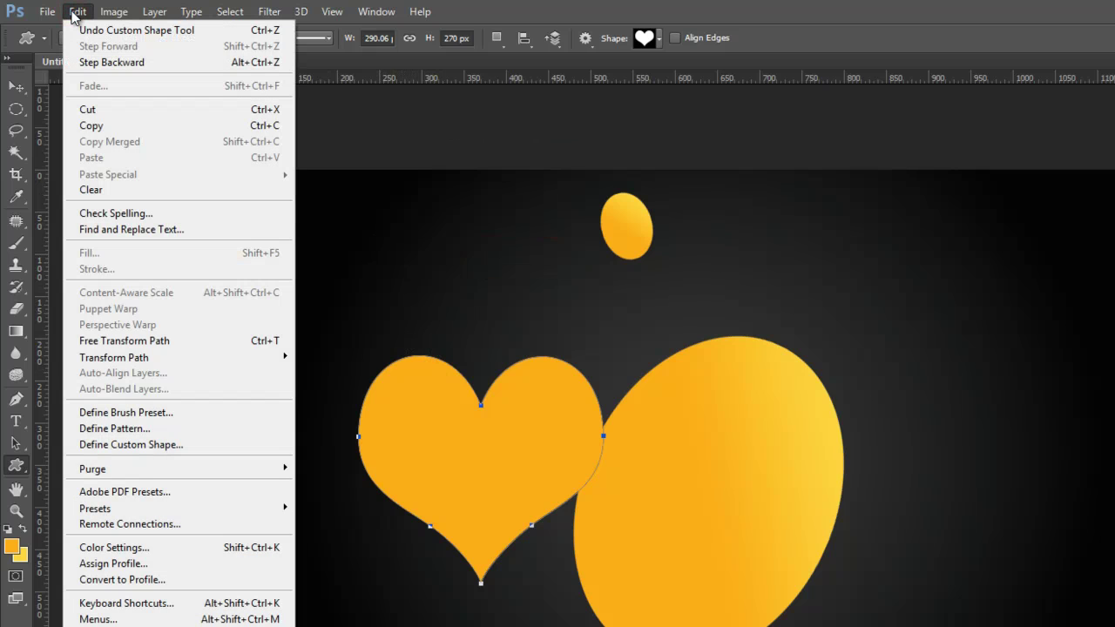
Rotate the heart by 20.20° with Free Transform Path and commit.
{"action": "left_click", "coordinate": [196, 343]}
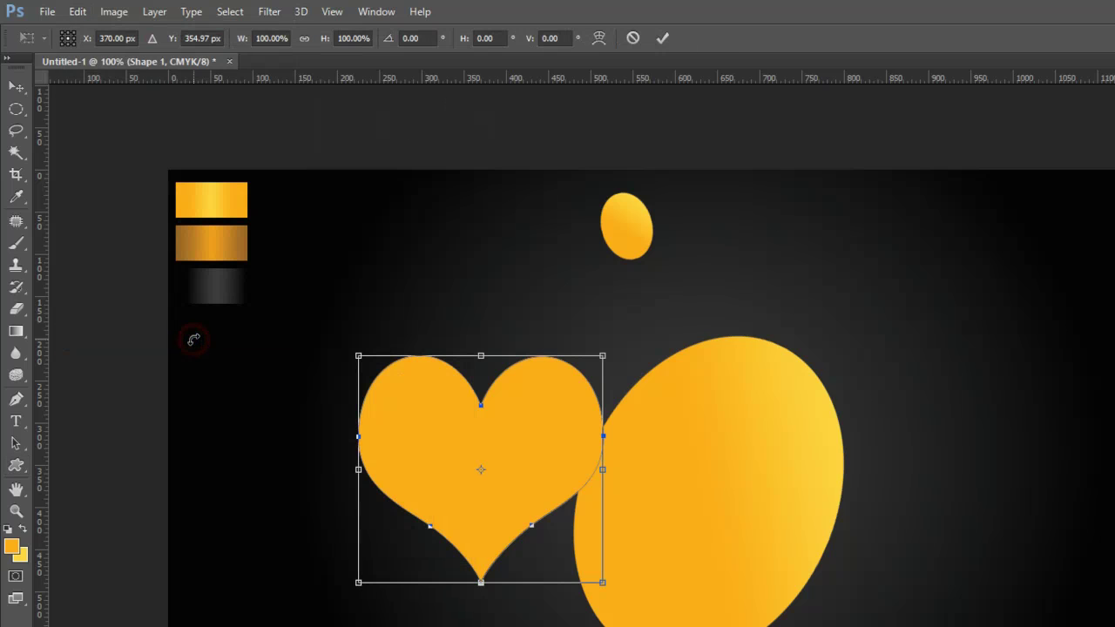
{"action": "left_click", "coordinate": [421, 40]}
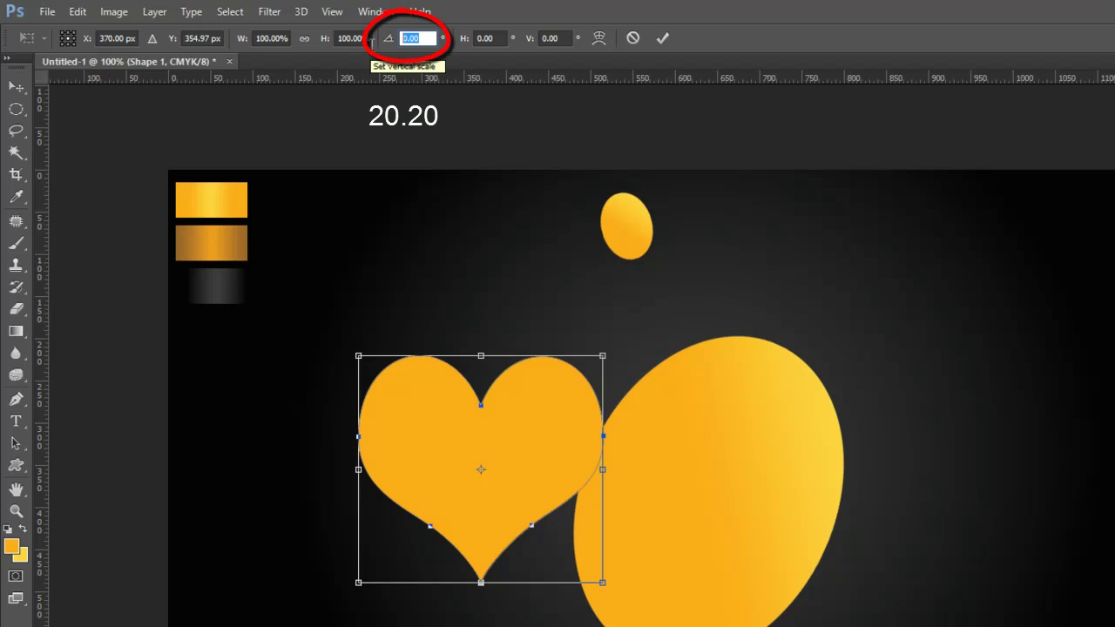
{"action": "type", "text": "20"}
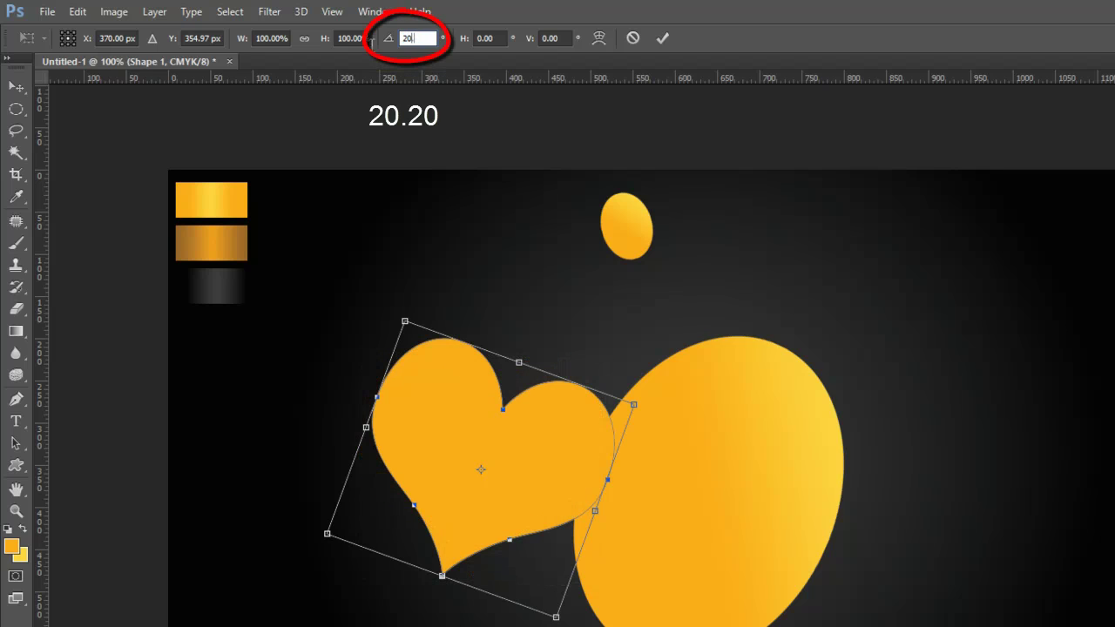
{"action": "type", "text": ".20"}
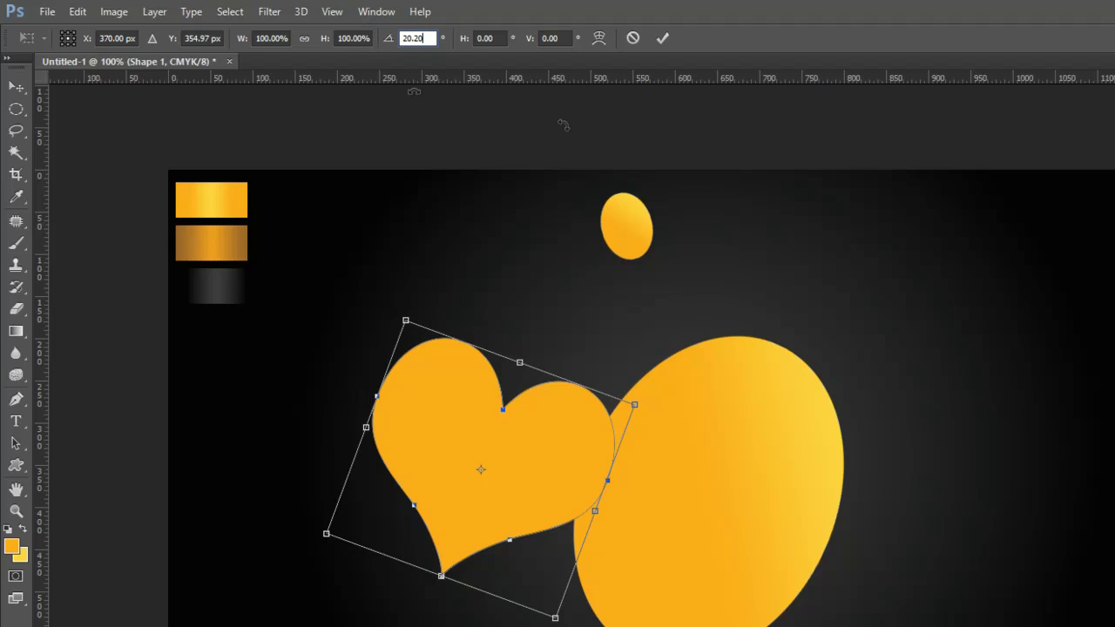
{"action": "left_click", "coordinate": [663, 39]}
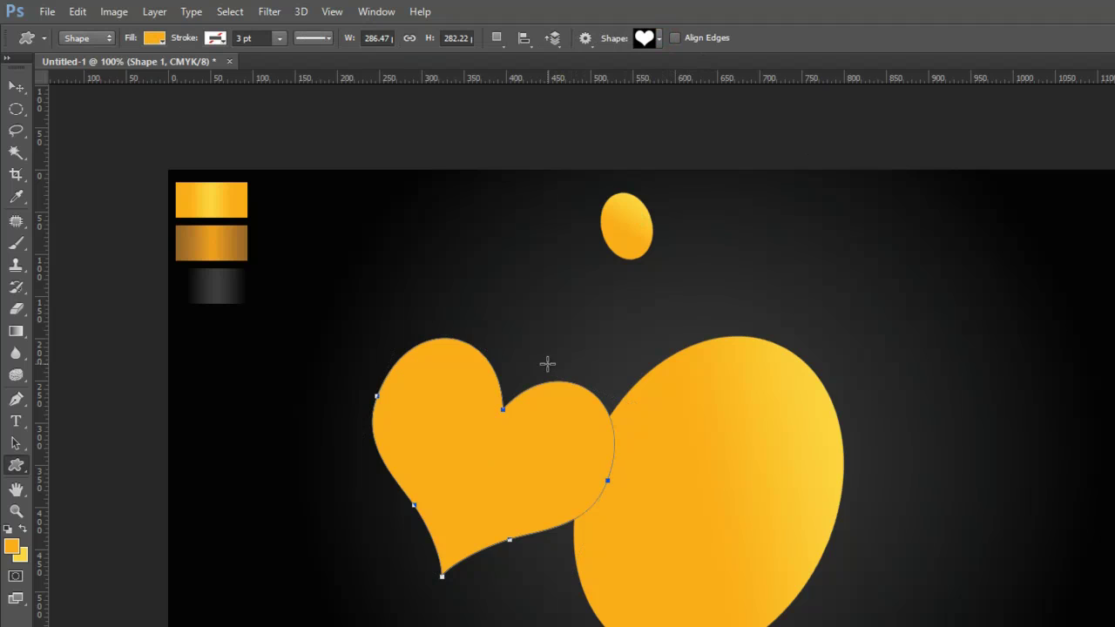
Drag the heart onto the body ellipse and nudge it into place with arrow keys.
{"action": "left_click", "coordinate": [16, 87]}
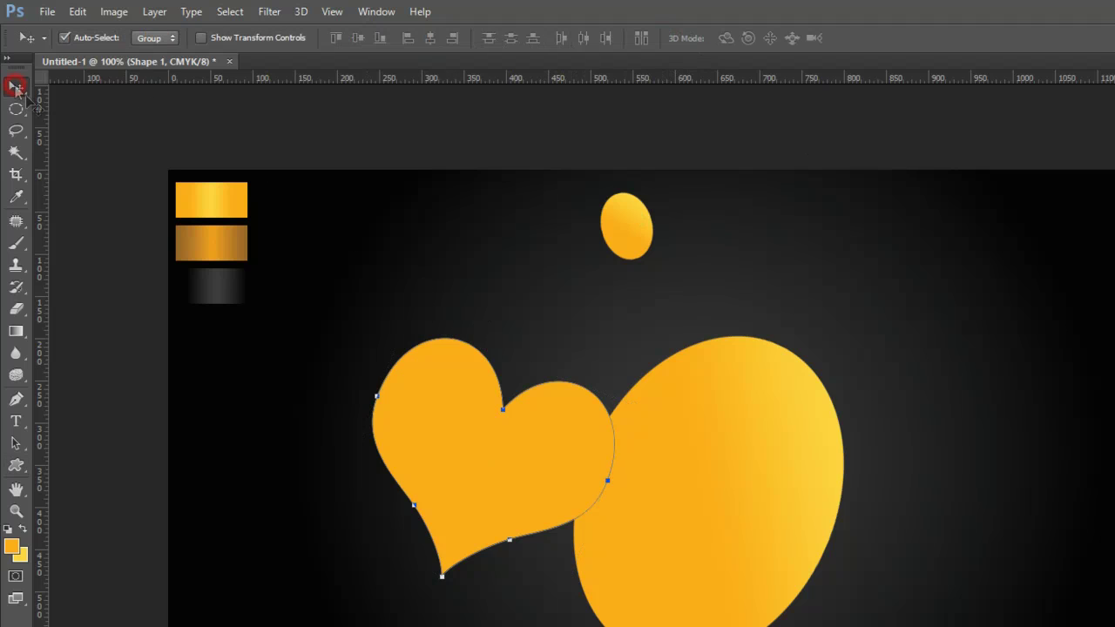
{"action": "left_click_drag", "start_coordinate": [476, 489], "coordinate": [659, 461]}
{"action": "key", "text": "Down"}
{"action": "key", "text": "Down"}
{"action": "key", "text": "Down"}
{"action": "key", "text": "Down"}
{"action": "key", "text": "Up"}
{"action": "key", "text": "Up"}
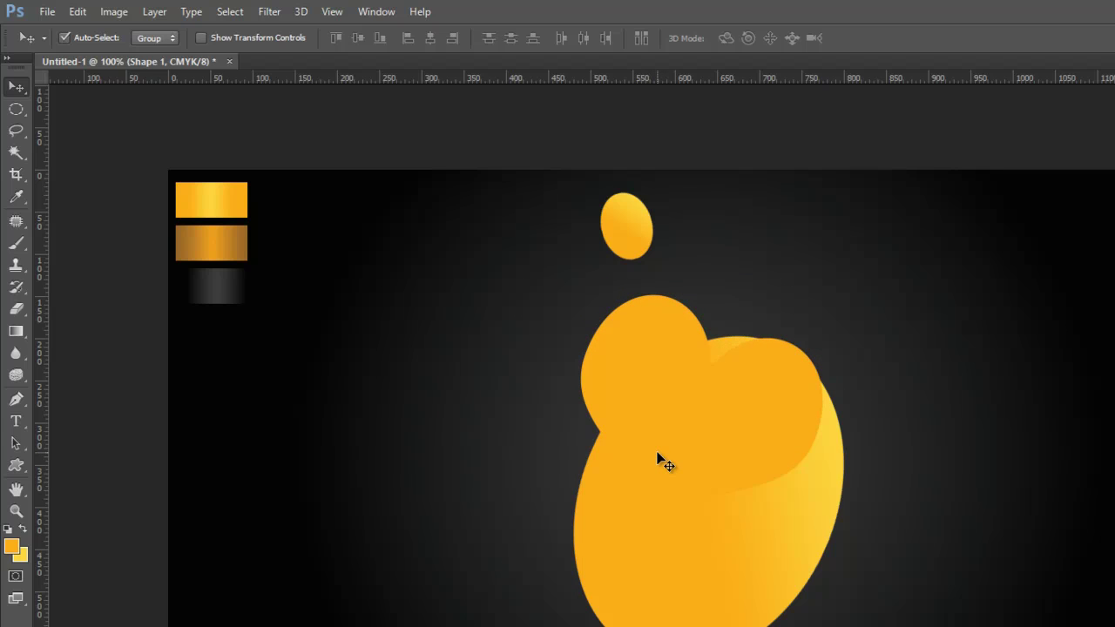
{"action": "key", "text": "Right"}
{"action": "key", "text": "Right"}
{"action": "key", "text": "Up"}
{"action": "key", "text": "Up"}
{"action": "key", "text": "Up"}
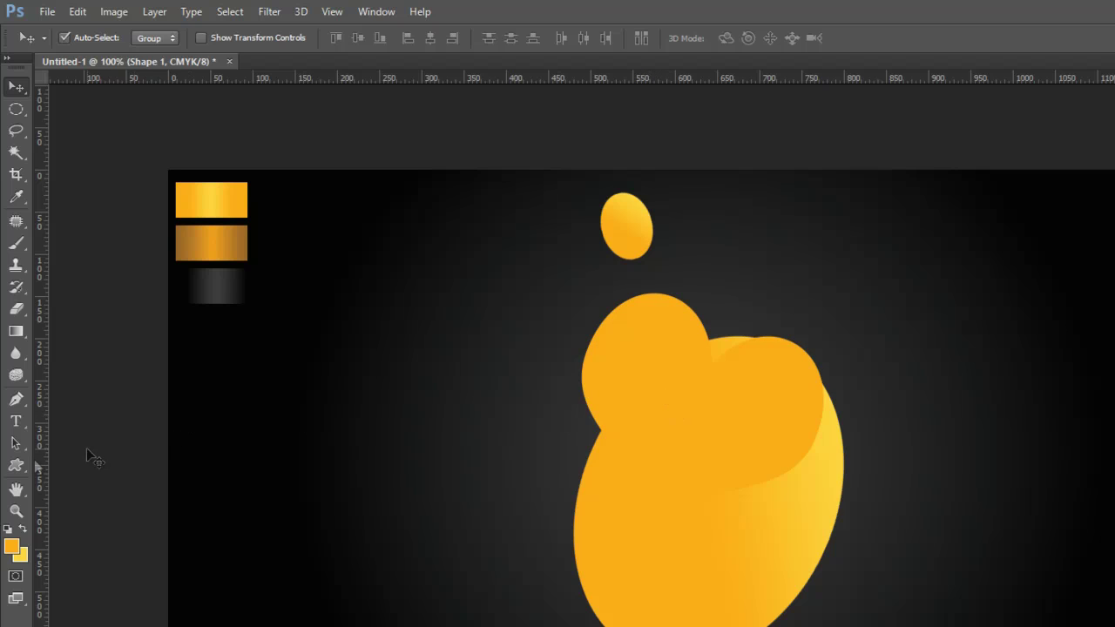
Change the heart's fill colour to white.
{"action": "left_click", "coordinate": [16, 469]}
{"action": "left_click", "coordinate": [157, 40]}
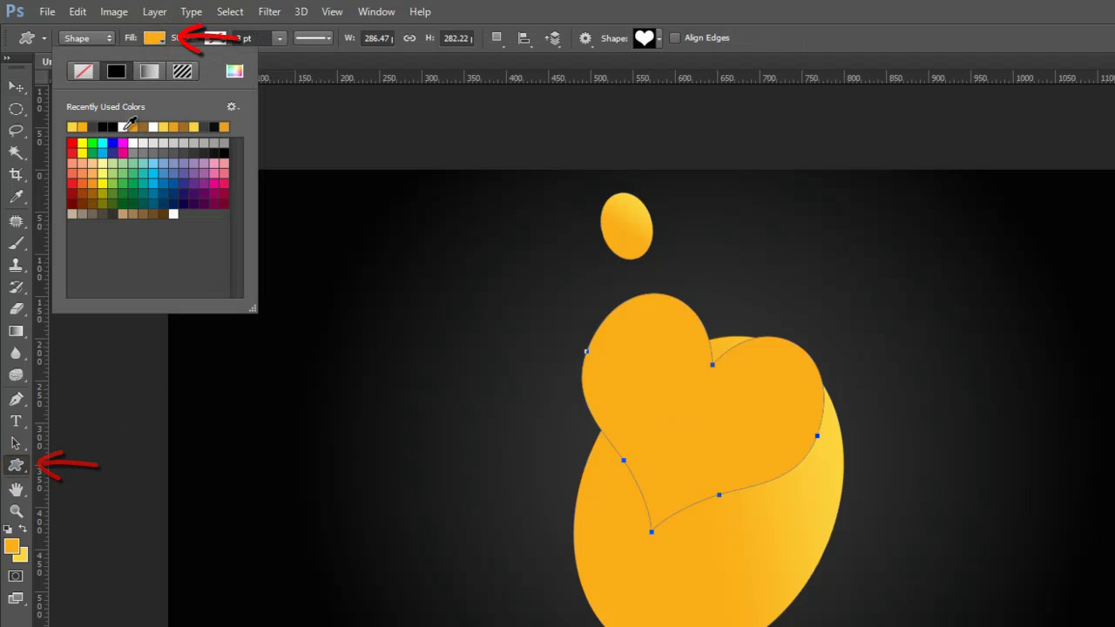
{"action": "left_click", "coordinate": [123, 127]}
Nudge the white heart slightly right and down over the body.
{"action": "left_click", "coordinate": [19, 87]}
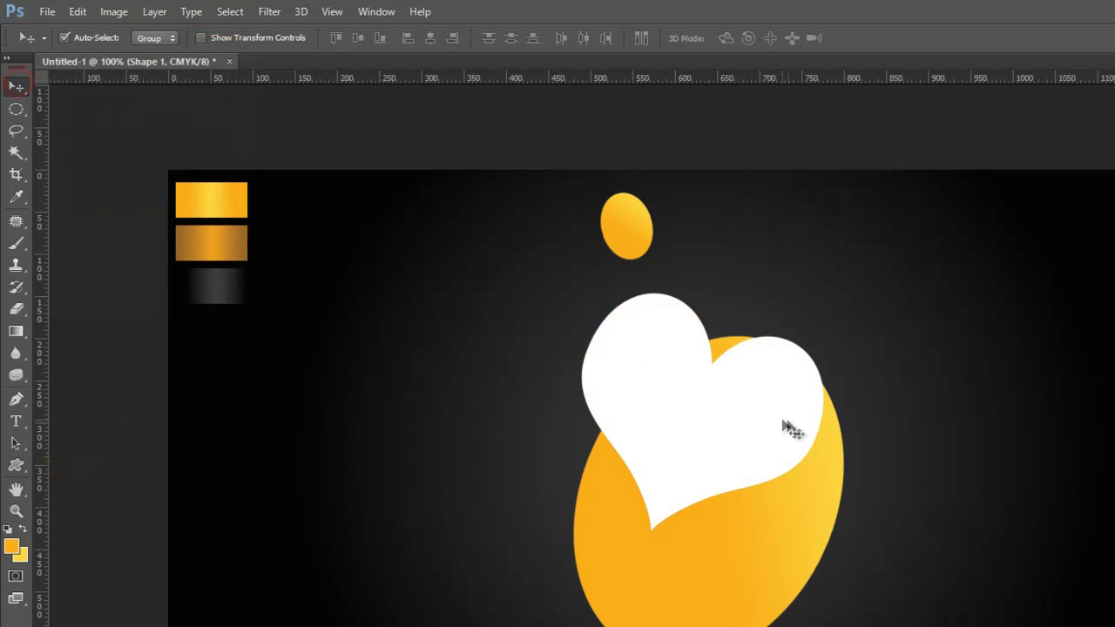
{"action": "left_click", "coordinate": [717, 428]}
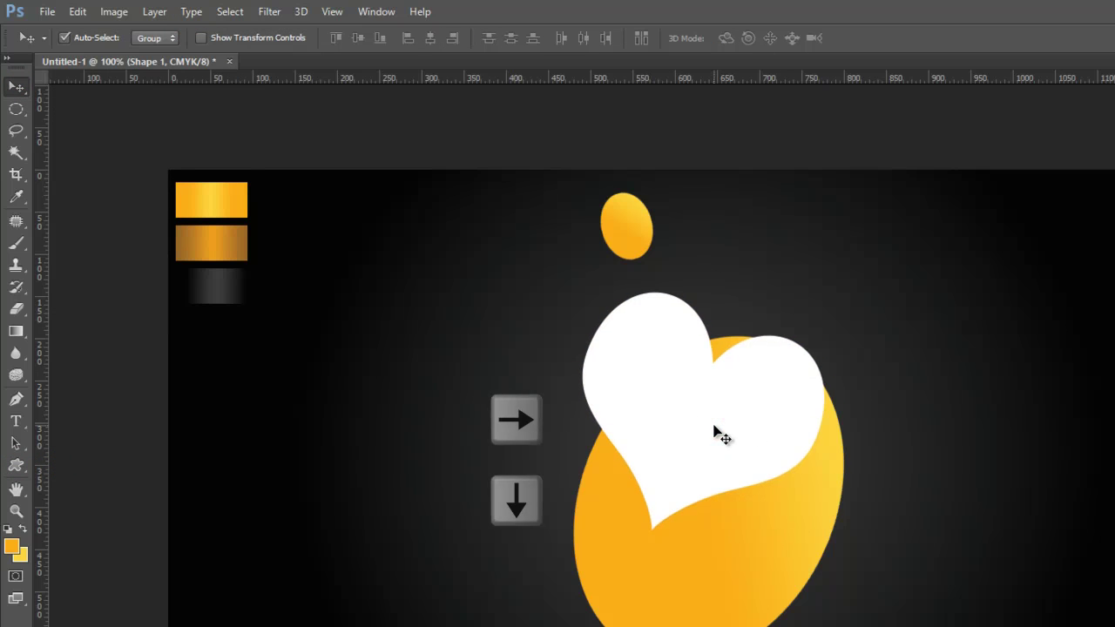
{"action": "key", "text": "Right"}
{"action": "key", "text": "Right"}
{"action": "key", "text": "Right"}
{"action": "key", "text": "Down"}
{"action": "left_click", "coordinate": [667, 438]}
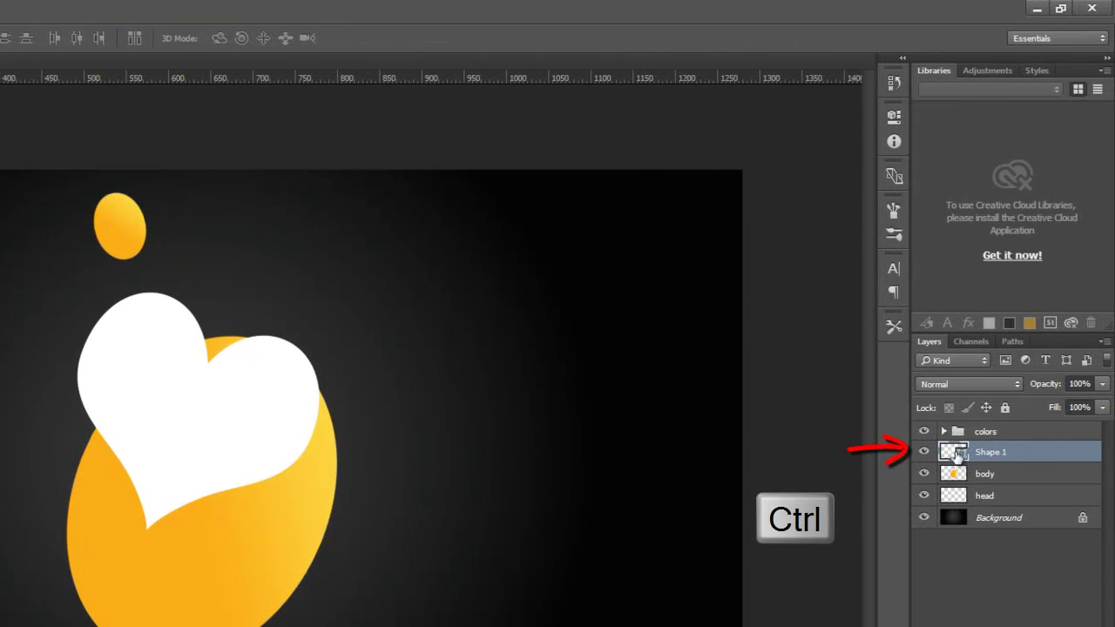
Load the heart outline, hide its layer, clear that area from the body, then deselect.
{"action": "left_click", "coordinate": [959, 453], "text": "ctrl"}
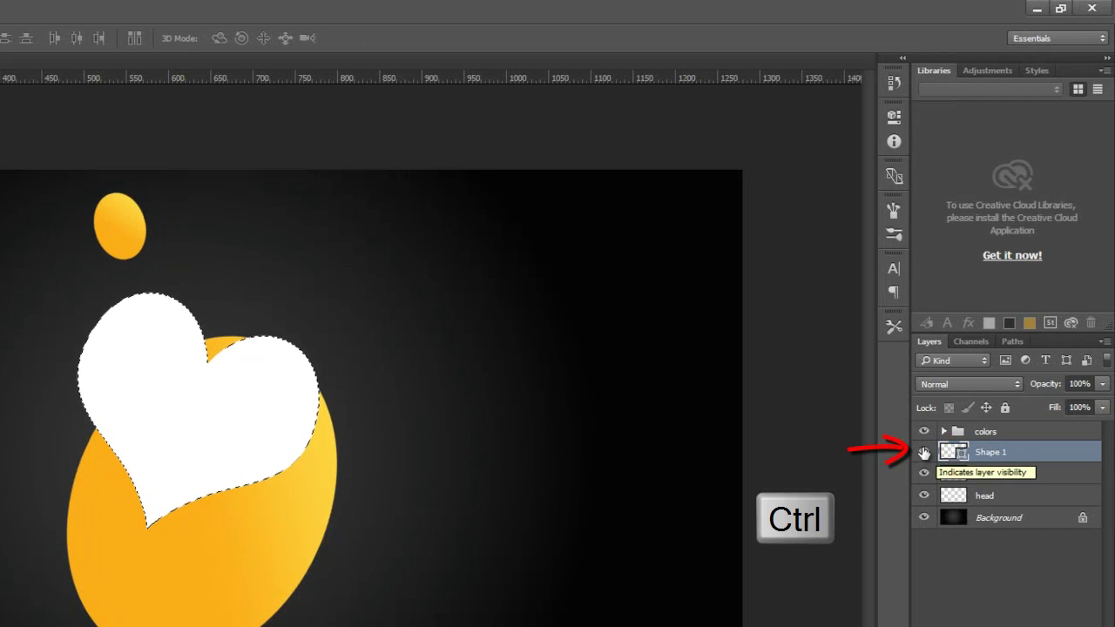
{"action": "left_click", "coordinate": [924, 452]}
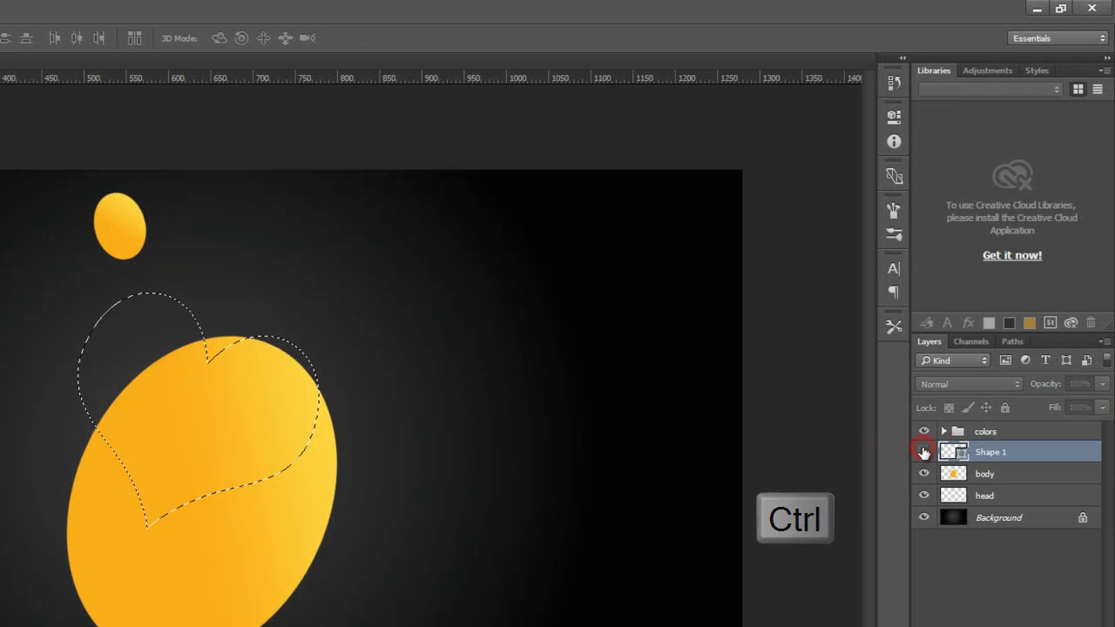
{"action": "left_click", "coordinate": [989, 475]}
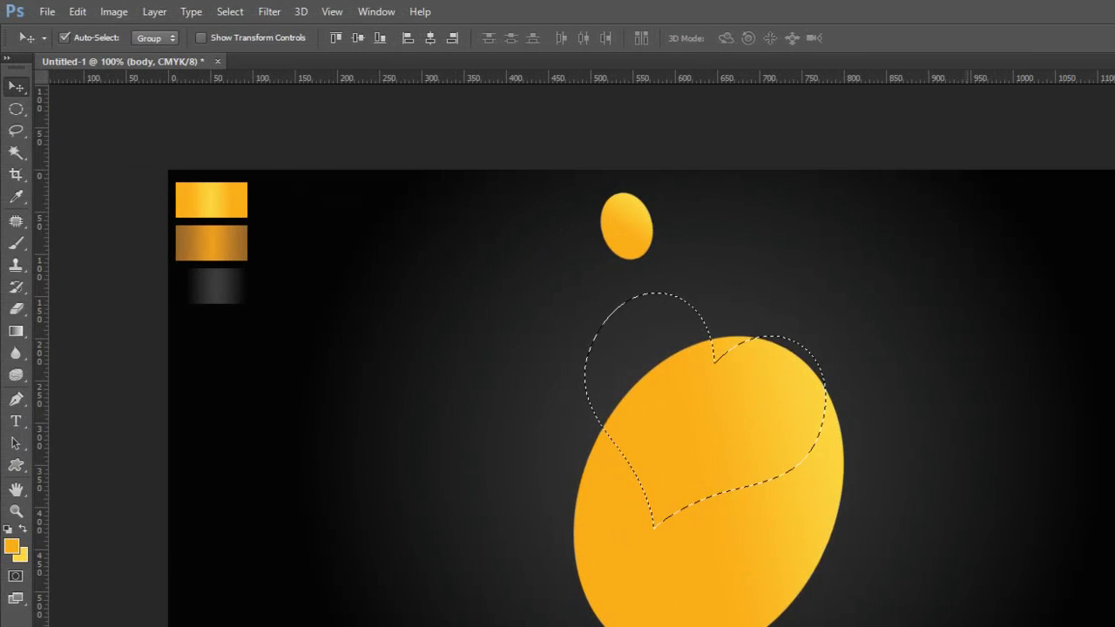
{"action": "left_click", "coordinate": [77, 11]}
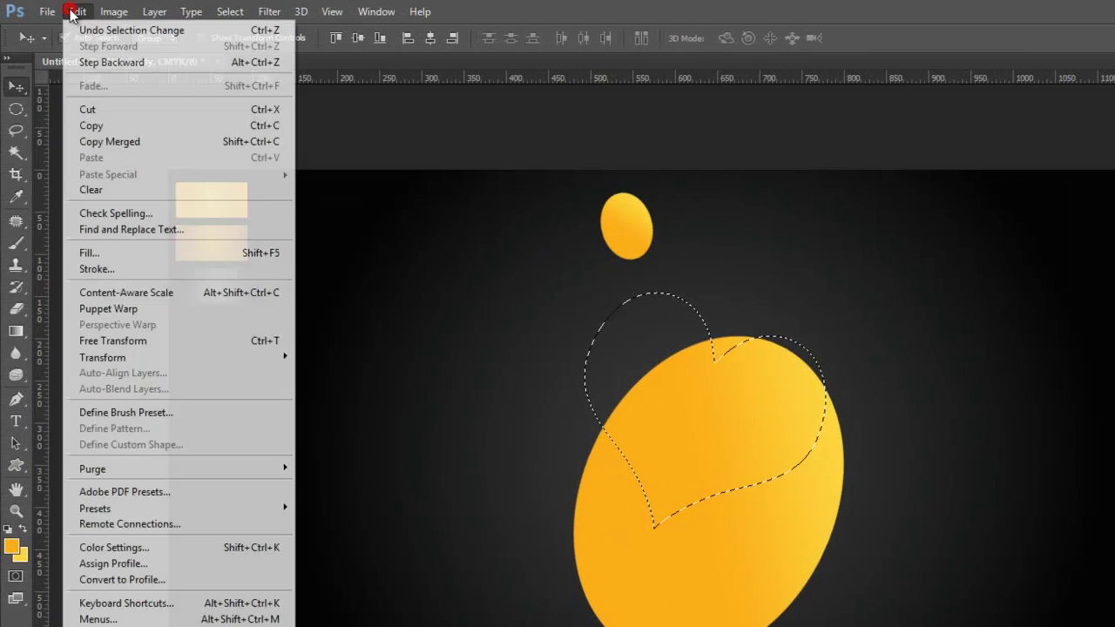
{"action": "left_click", "coordinate": [162, 189]}
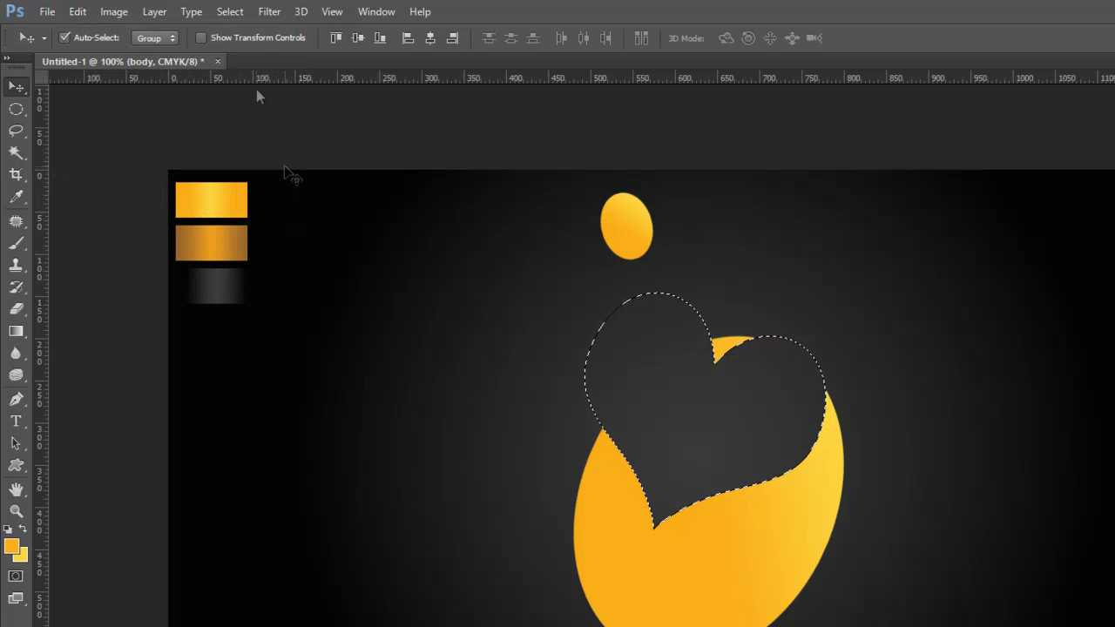
{"action": "left_click", "coordinate": [231, 11]}
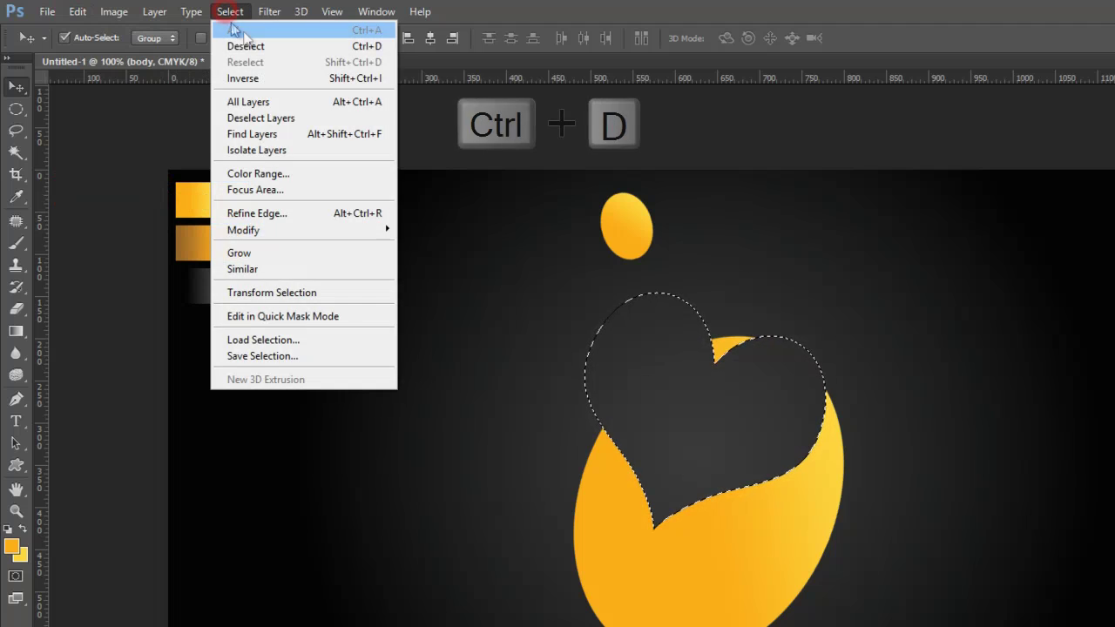
{"action": "left_click", "coordinate": [294, 48]}
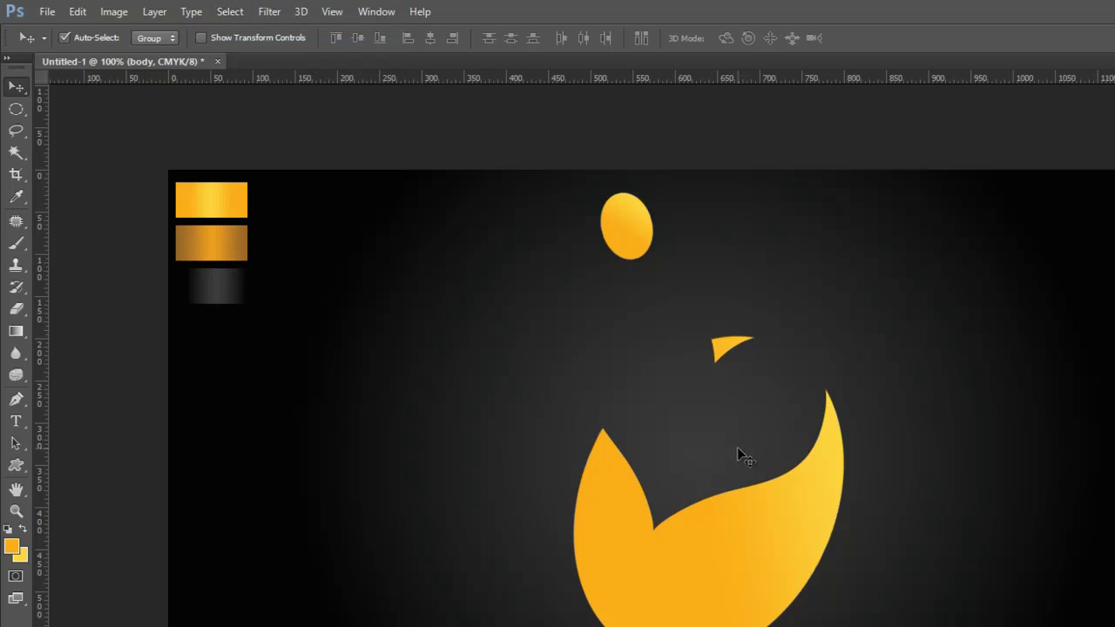
Place a fixed-size 250 × 150 px elliptical selection to the lower left of the gold body.
{"action": "left_click", "coordinate": [16, 112]}
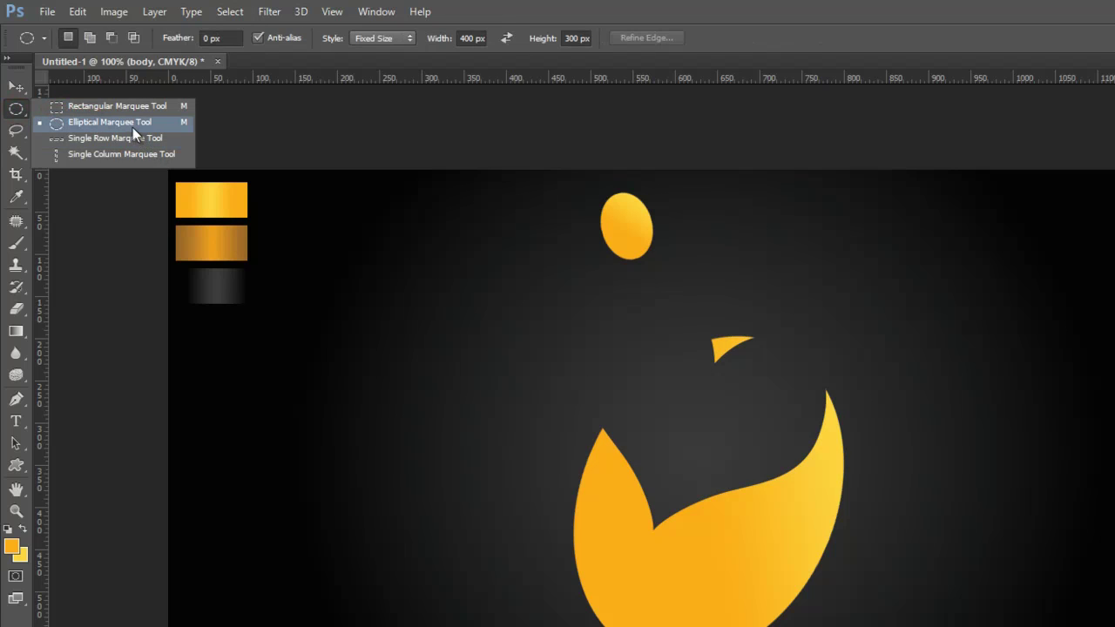
{"action": "left_click", "coordinate": [109, 121]}
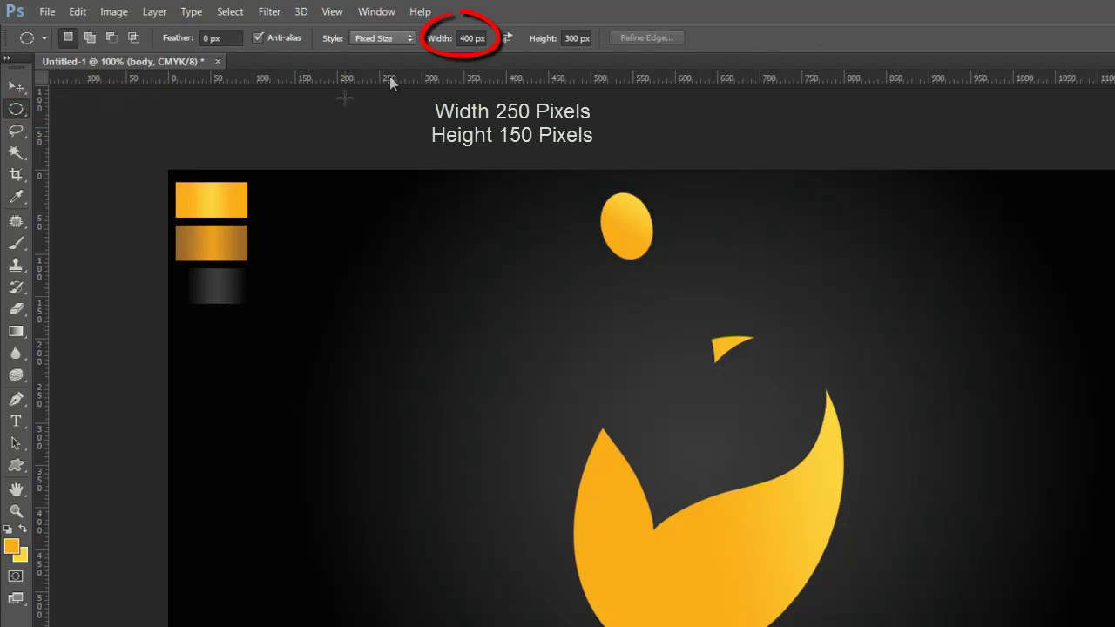
{"action": "left_click_drag", "start_coordinate": [468, 39], "coordinate": [447, 44]}
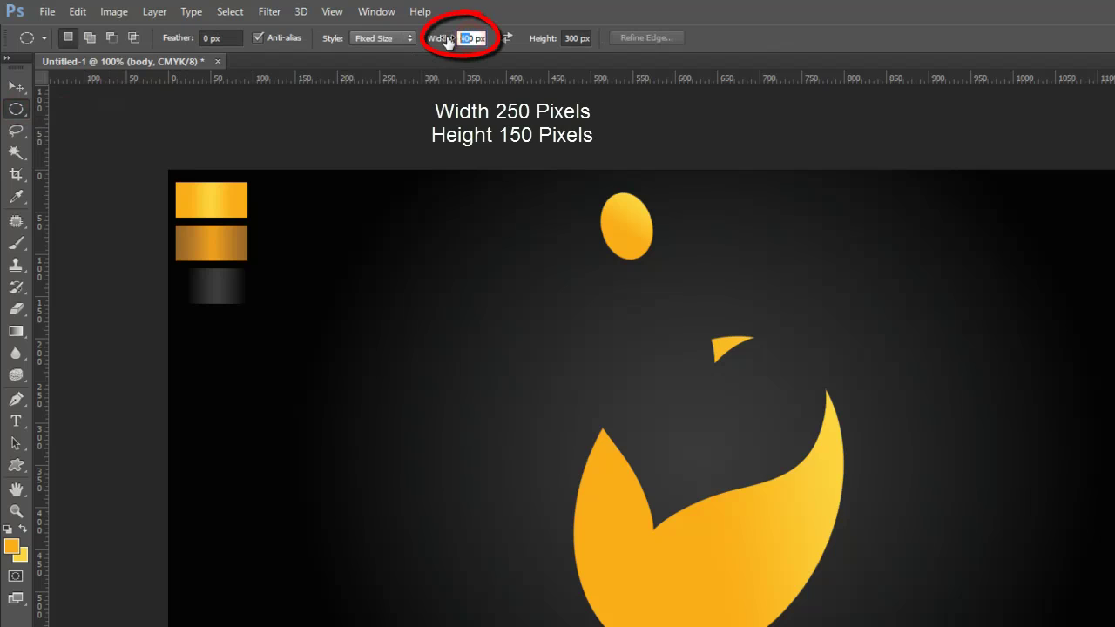
{"action": "double_click", "coordinate": [575, 38]}
{"action": "type", "text": "15"}
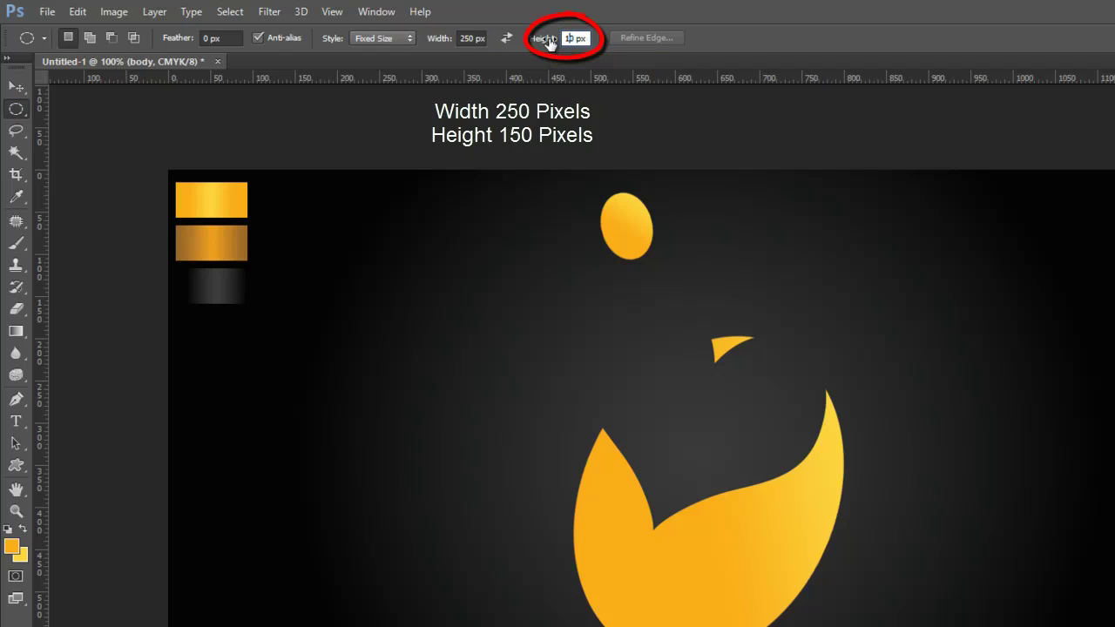
{"action": "left_click", "coordinate": [402, 434]}
{"action": "left_click_drag", "start_coordinate": [490, 475], "coordinate": [438, 475]}
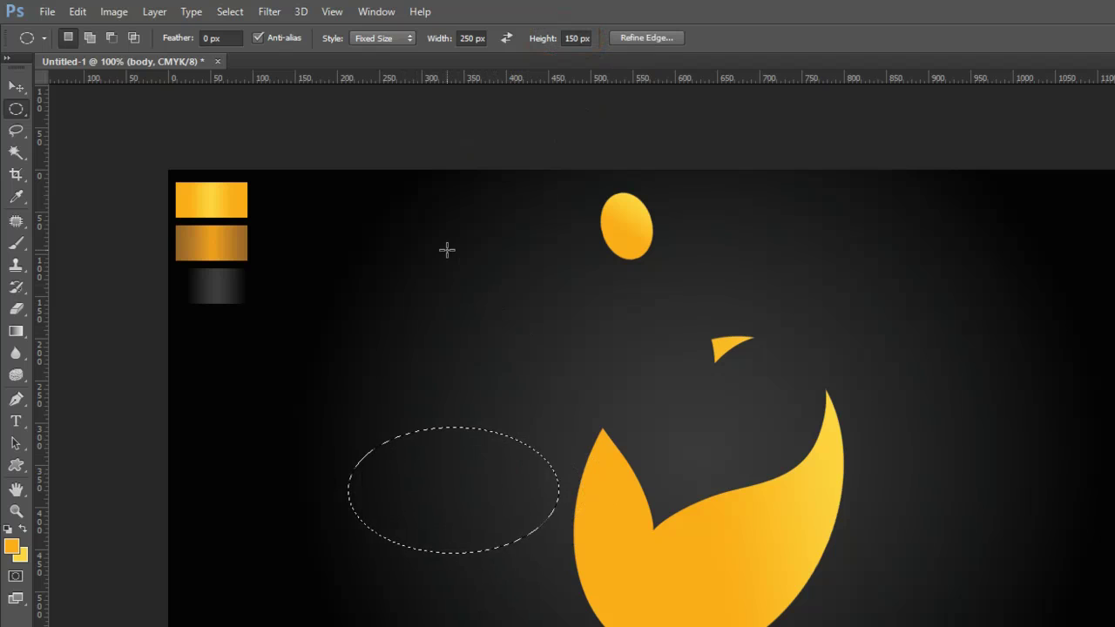
{"action": "key", "text": "ctrl+shift+n"}
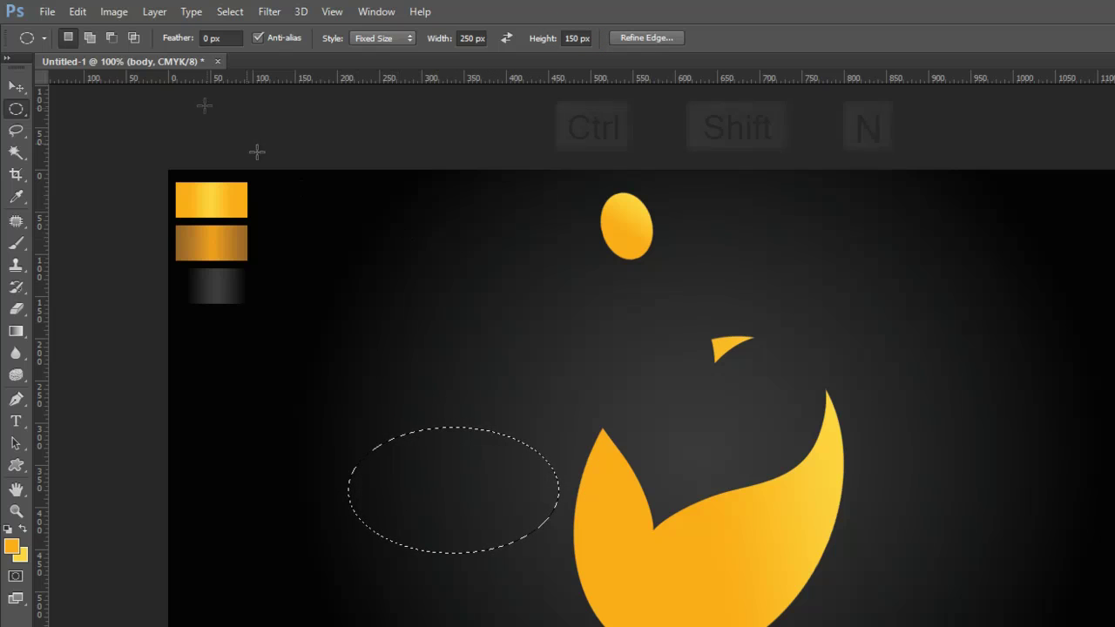
Create a new empty layer named Layer 1.
{"action": "left_click", "coordinate": [154, 13]}
{"action": "mouse_move", "coordinate": [232, 30]}
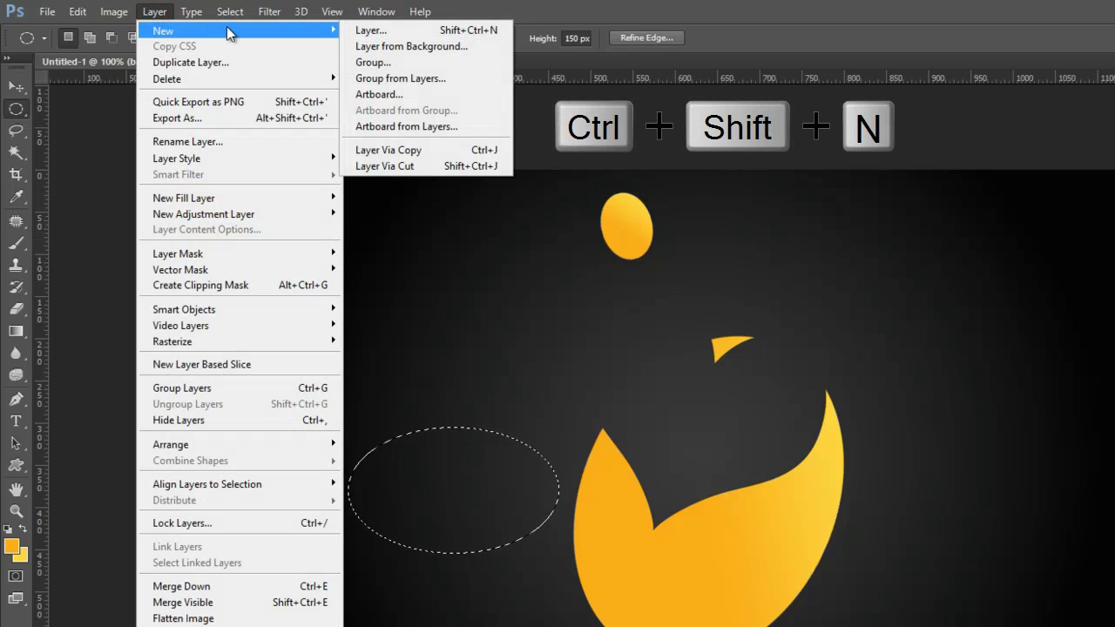
{"action": "left_click", "coordinate": [409, 29]}
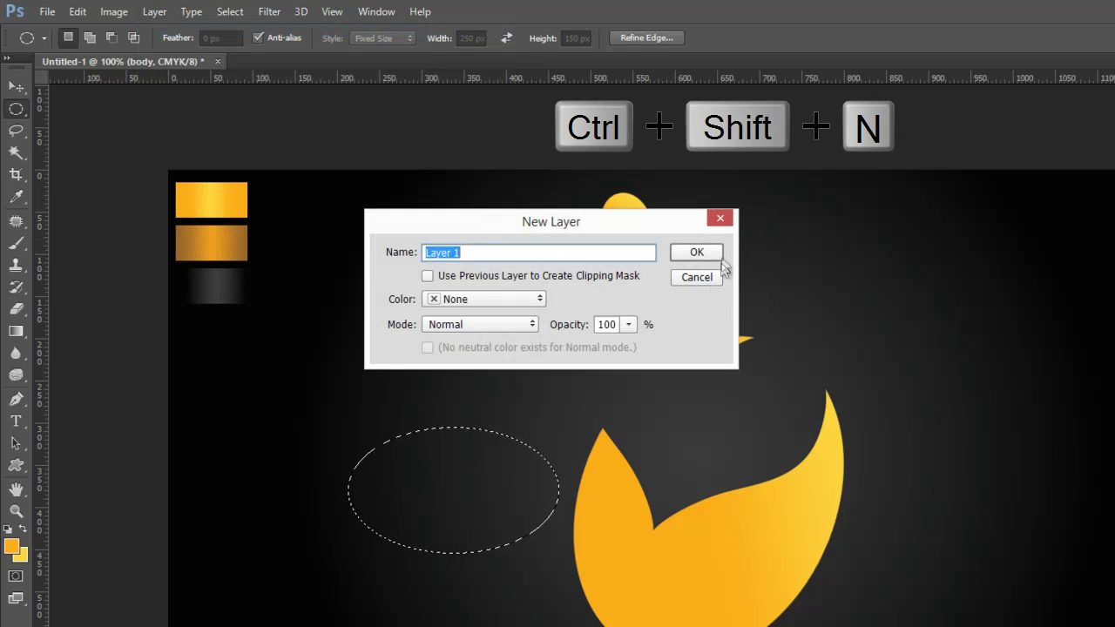
{"action": "left_click", "coordinate": [712, 256]}
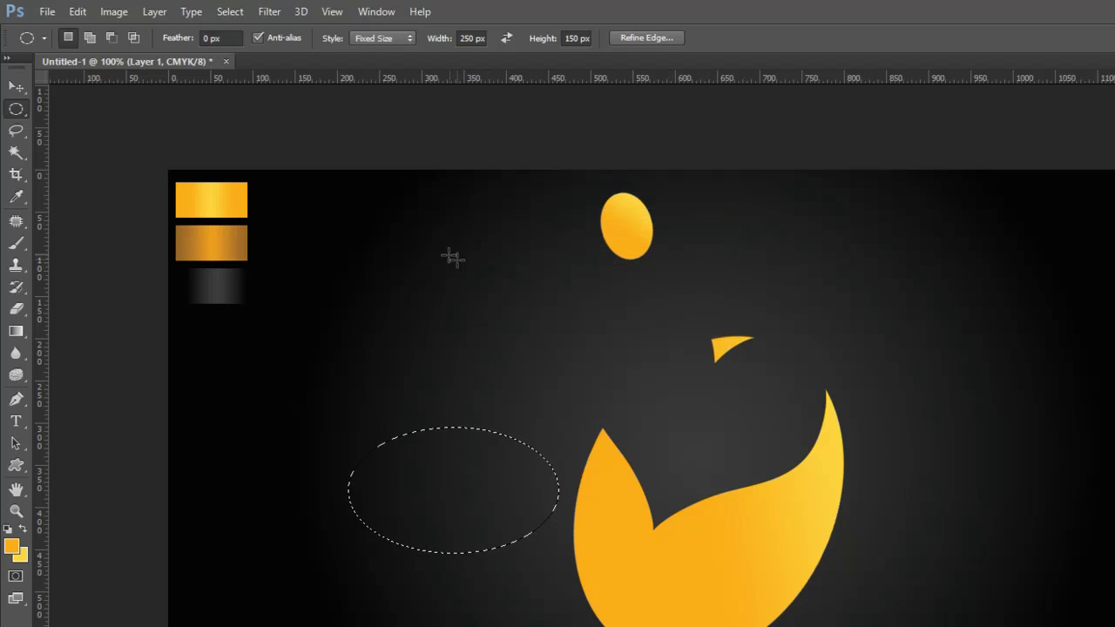
Fill the ellipse selection with White, then deselect.
{"action": "left_click", "coordinate": [78, 13]}
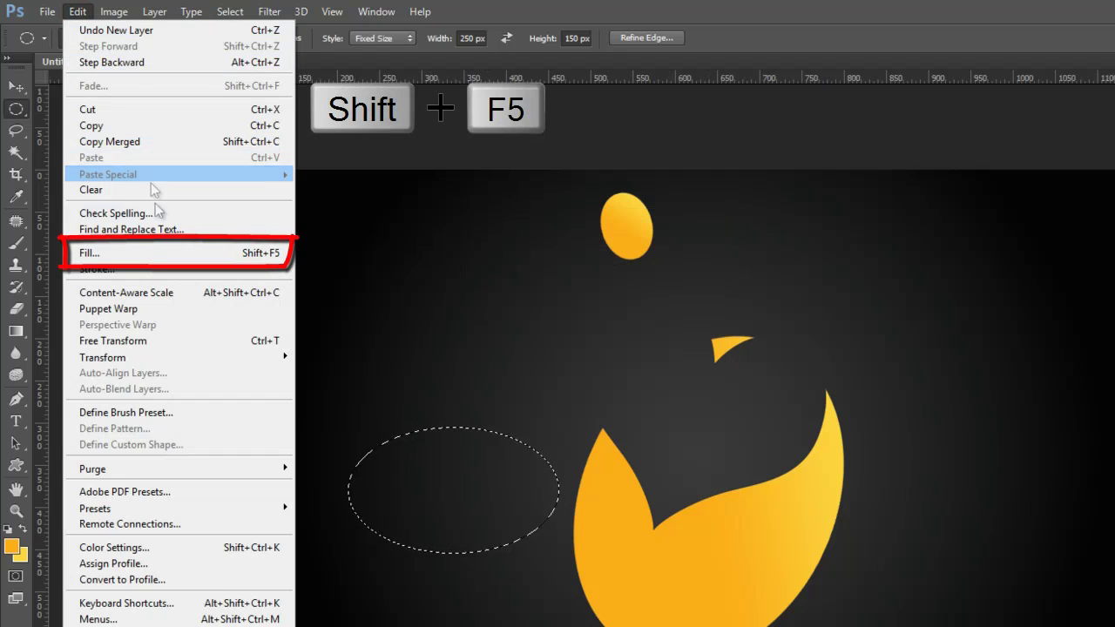
{"action": "left_click", "coordinate": [160, 253]}
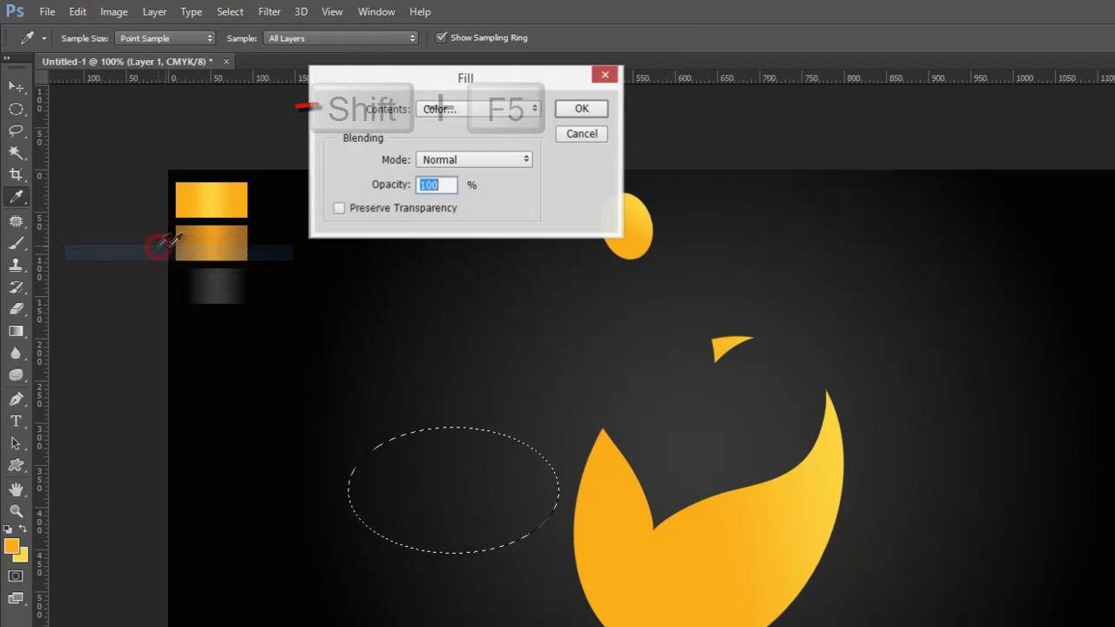
{"action": "left_click", "coordinate": [512, 116]}
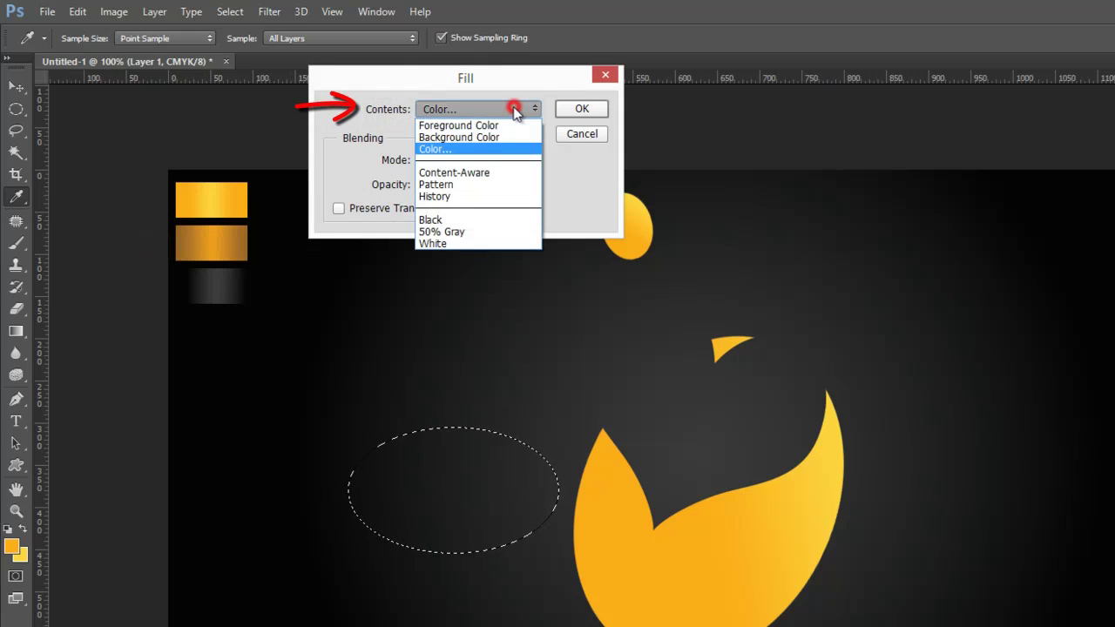
{"action": "left_click", "coordinate": [488, 244]}
{"action": "left_click", "coordinate": [578, 109]}
{"action": "key", "text": "m"}
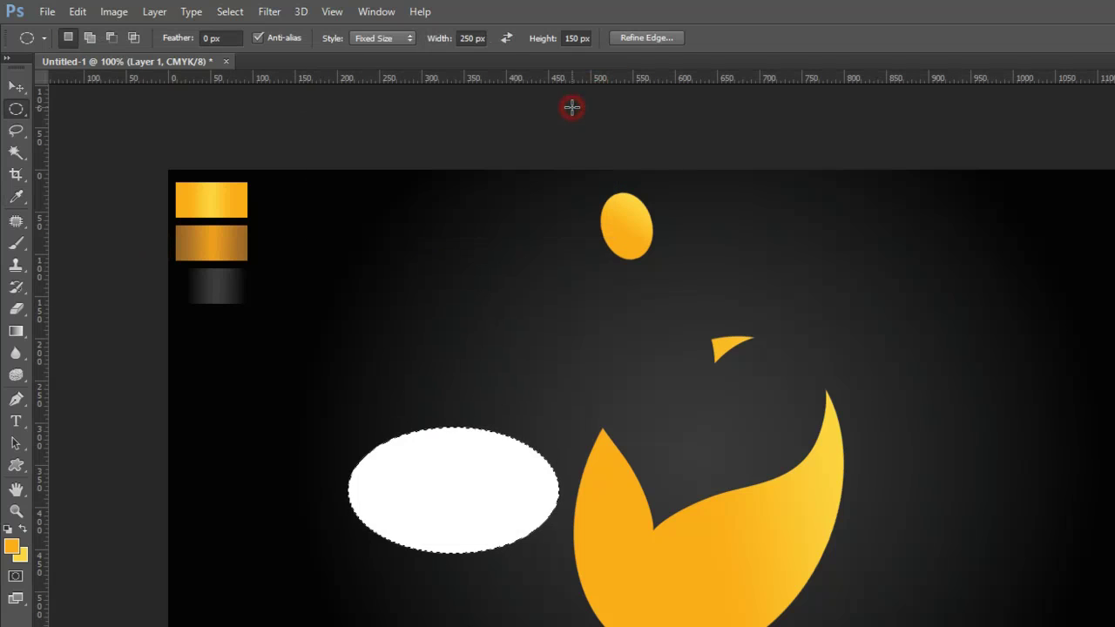
{"action": "left_click", "coordinate": [230, 11]}
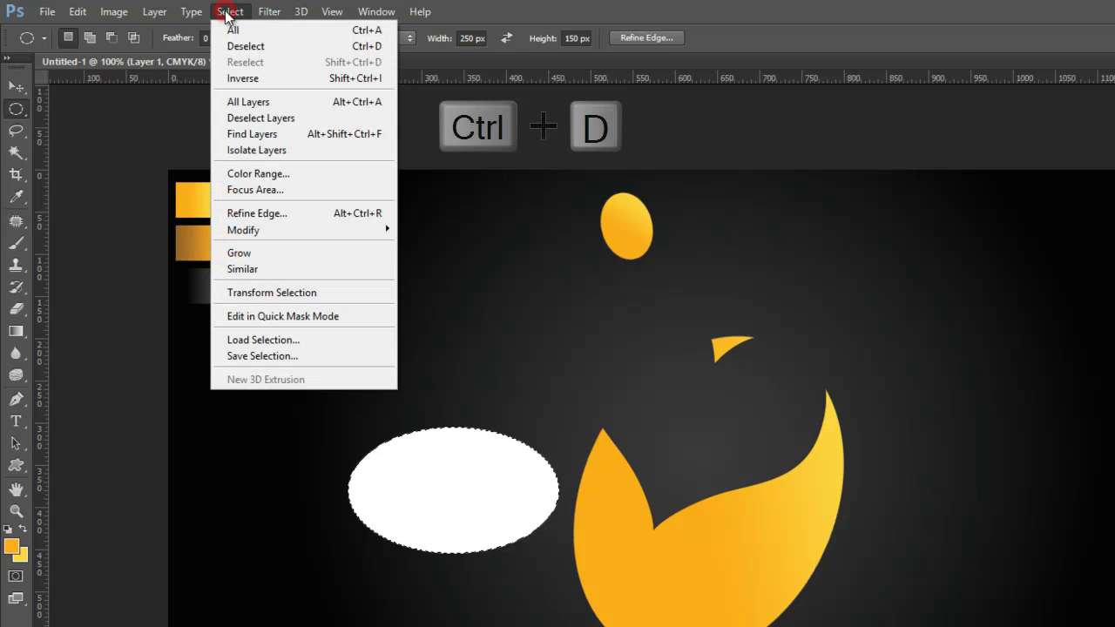
{"action": "left_click", "coordinate": [300, 46]}
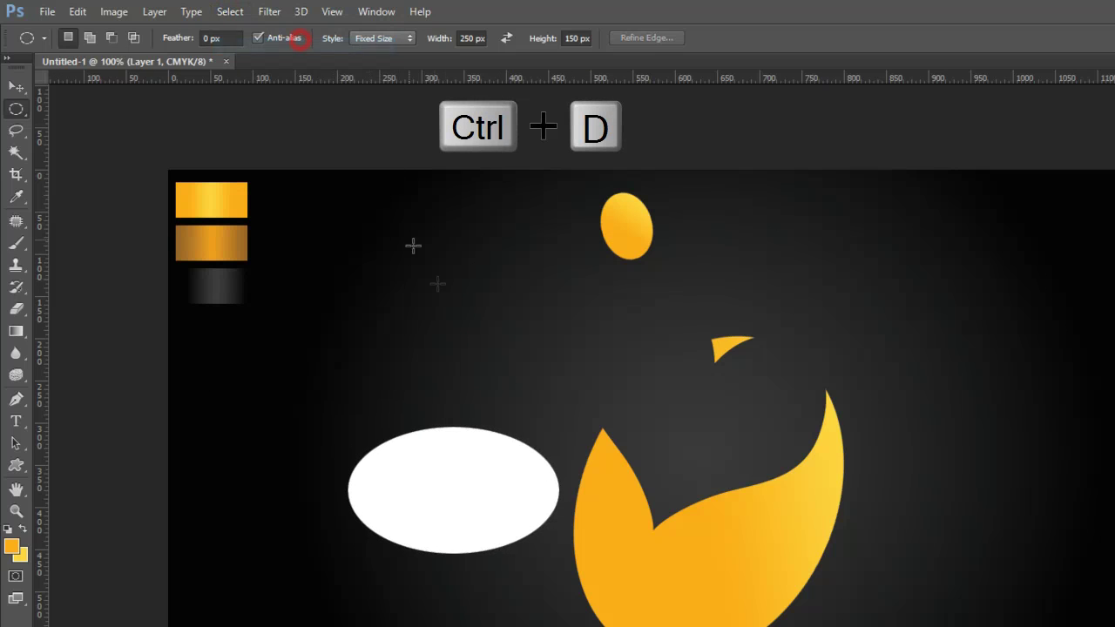
Free Transform the white ellipse with a rotation angle of -41°.
{"action": "left_click", "coordinate": [77, 11]}
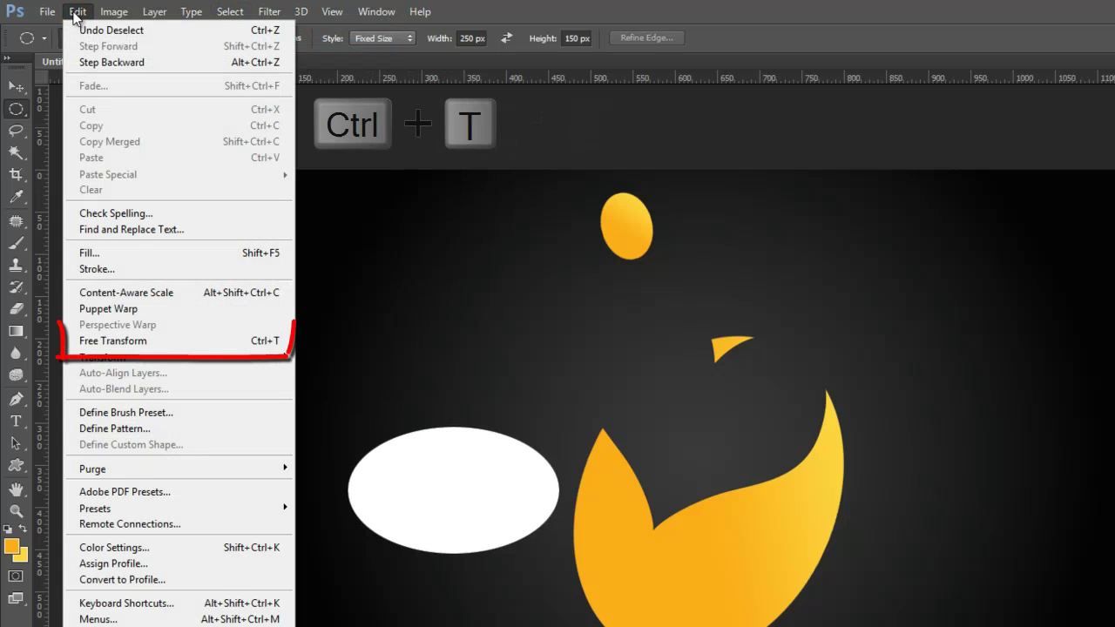
{"action": "left_click", "coordinate": [193, 339]}
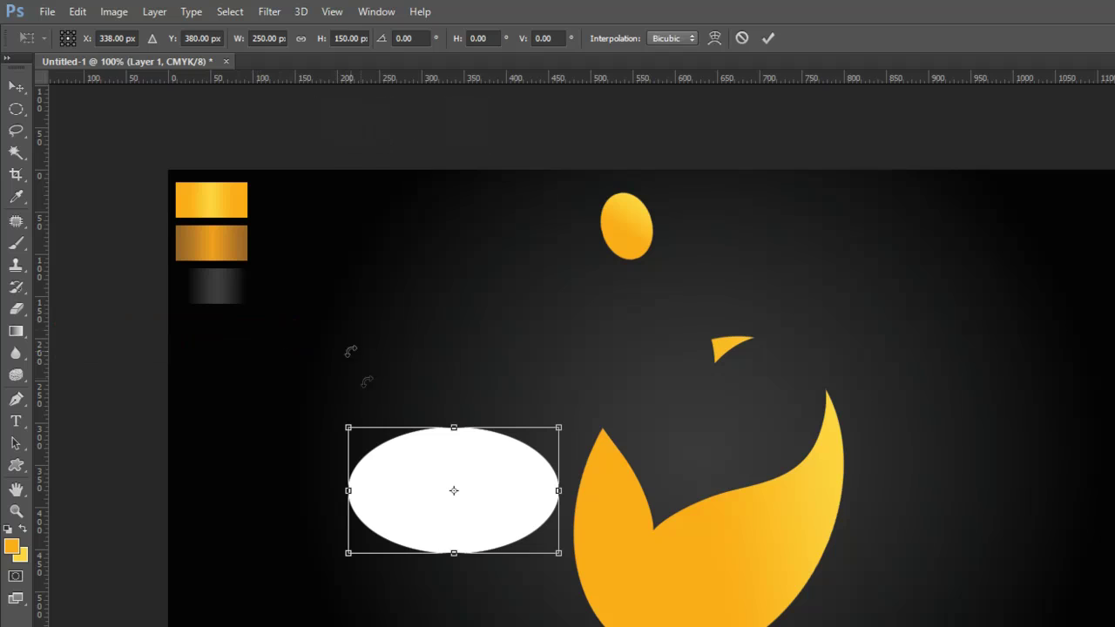
{"action": "left_click", "coordinate": [410, 38]}
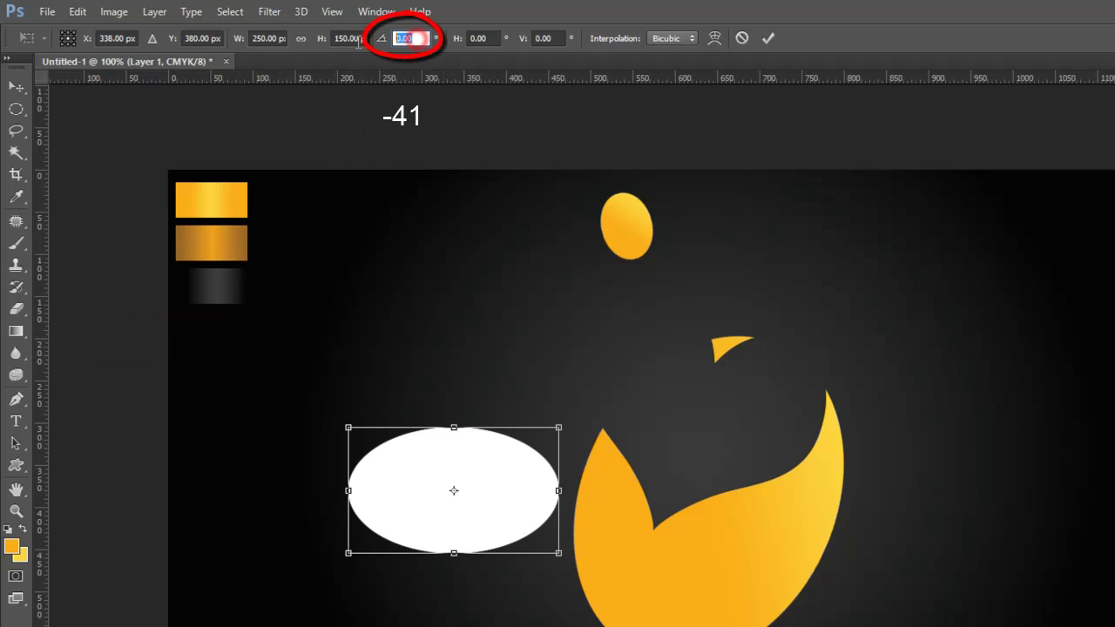
{"action": "type", "text": "-41"}
Position the rotated ellipse across the lower body with arrow-key nudges, and commit the transform.
{"action": "left_click_drag", "start_coordinate": [439, 505], "coordinate": [656, 590]}
{"action": "left_click_drag", "start_coordinate": [599, 542], "coordinate": [590, 552]}
{"action": "key", "text": "Up"}
{"action": "key", "text": "Up"}
{"action": "key", "text": "Up"}
{"action": "key", "text": "Up"}
{"action": "key", "text": "Down"}
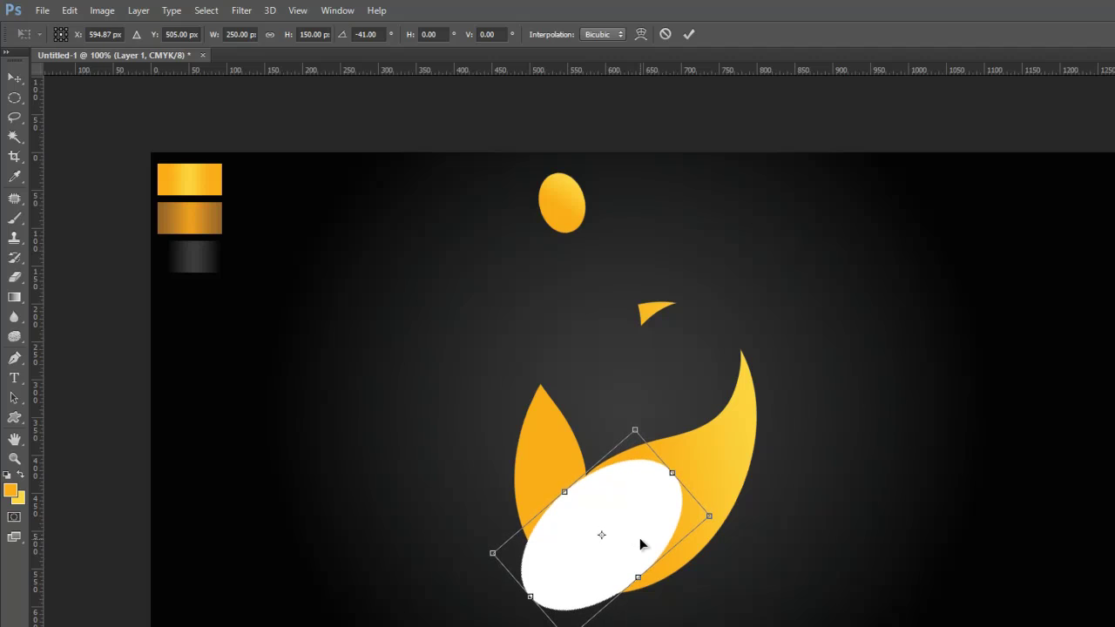
{"action": "key", "text": "Left"}
{"action": "key", "text": "Left"}
{"action": "key", "text": "Left"}
{"action": "key", "text": "Left"}
{"action": "key", "text": "Left"}
{"action": "key", "text": "Left"}
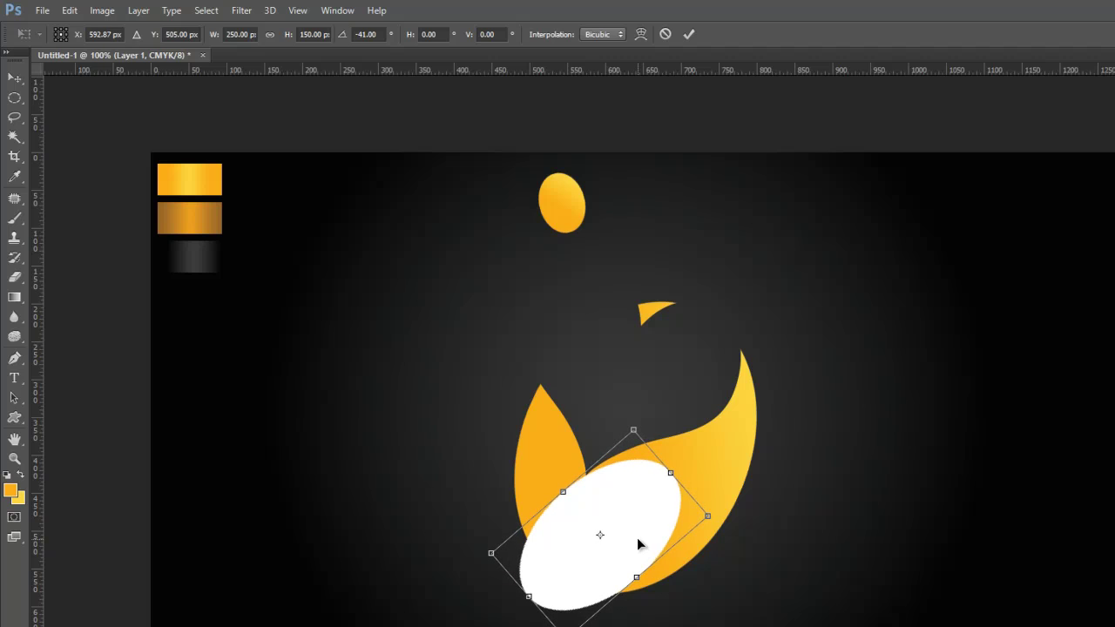
{"action": "key", "text": "Down"}
{"action": "key", "text": "Down"}
{"action": "key", "text": "Down"}
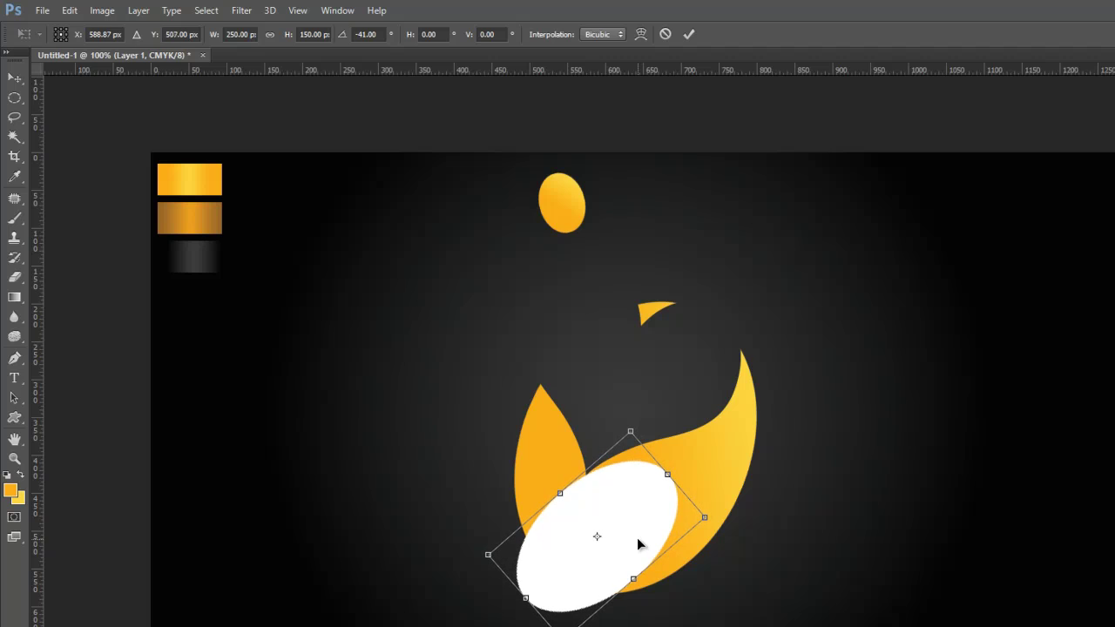
{"action": "key", "text": "Down"}
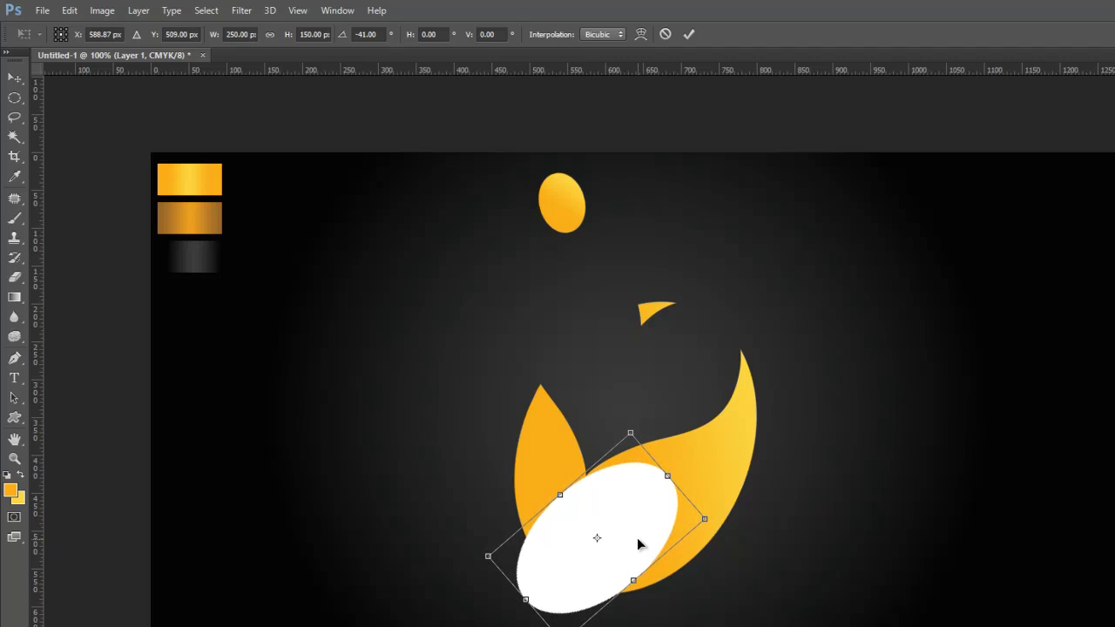
{"action": "key", "text": "Down"}
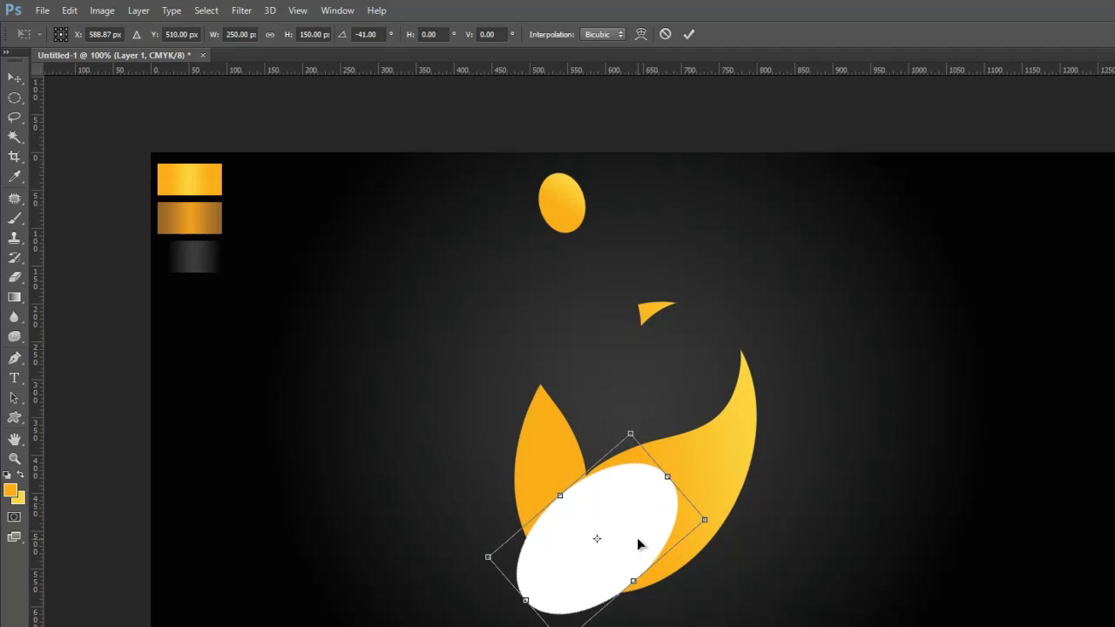
{"action": "key", "text": "Down"}
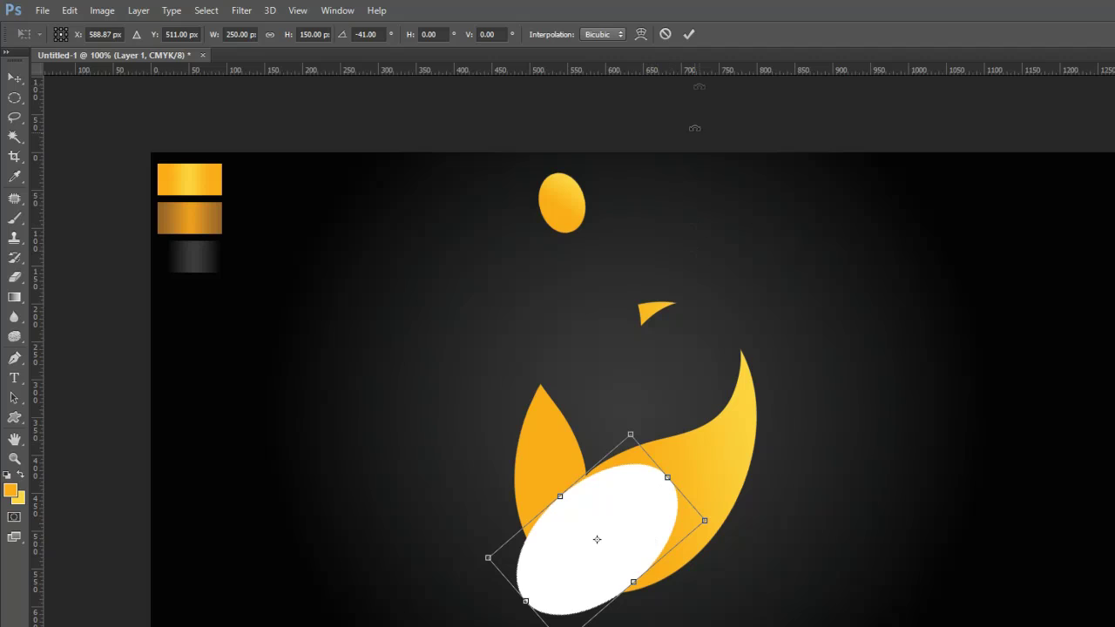
{"action": "left_click", "coordinate": [688, 34]}
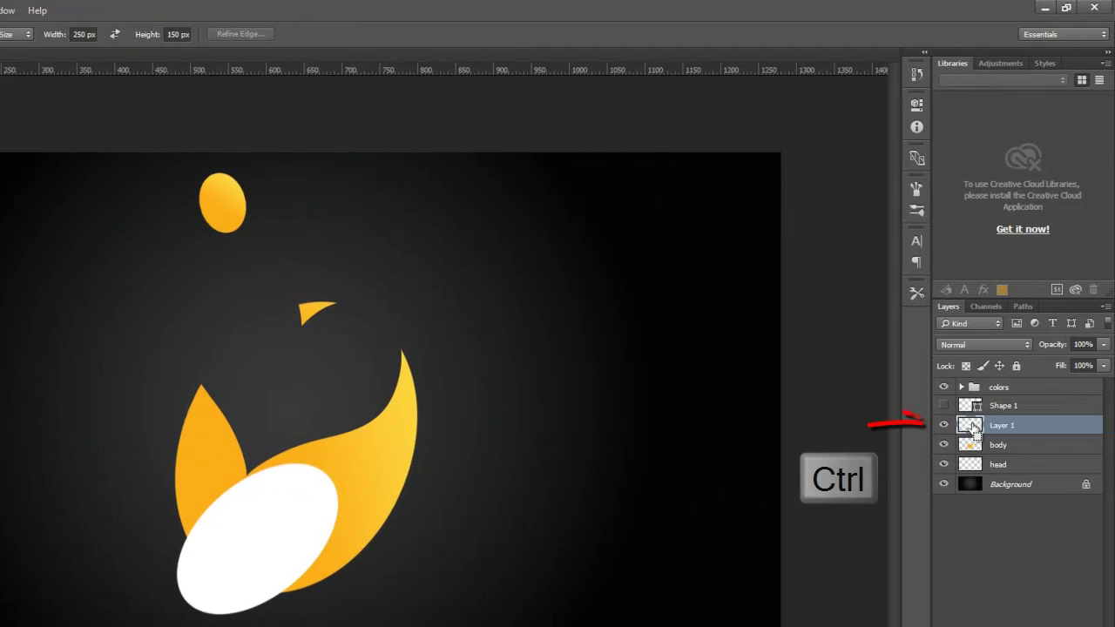
Load Layer 1's oval as a selection, hide Layer 1, and make the body layer active.
{"action": "left_click", "coordinate": [971, 425], "text": "ctrl"}
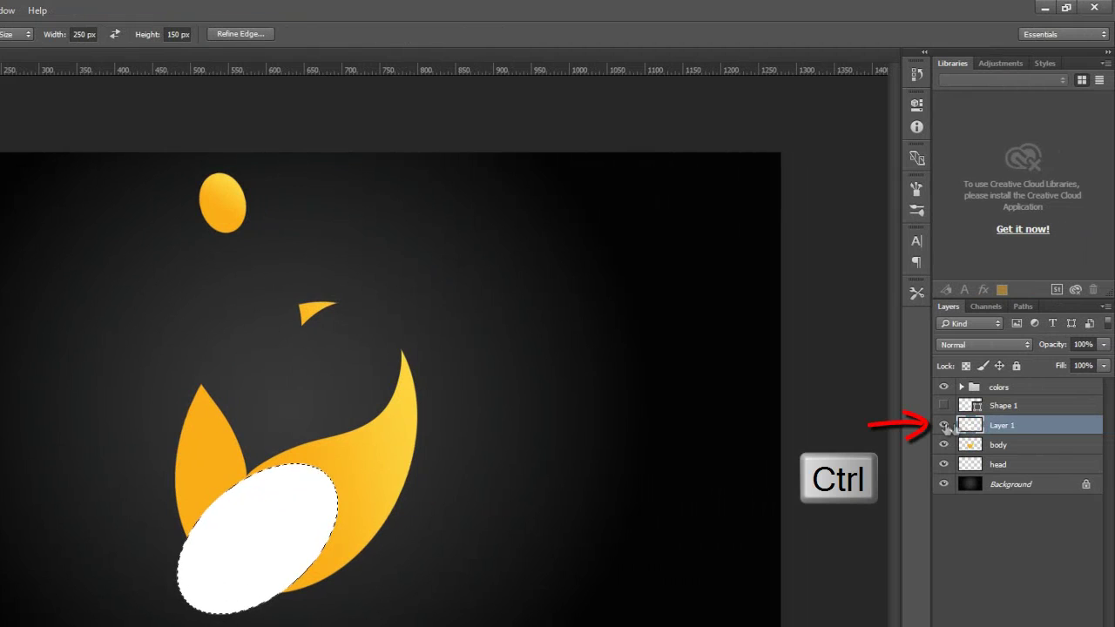
{"action": "left_click", "coordinate": [944, 425]}
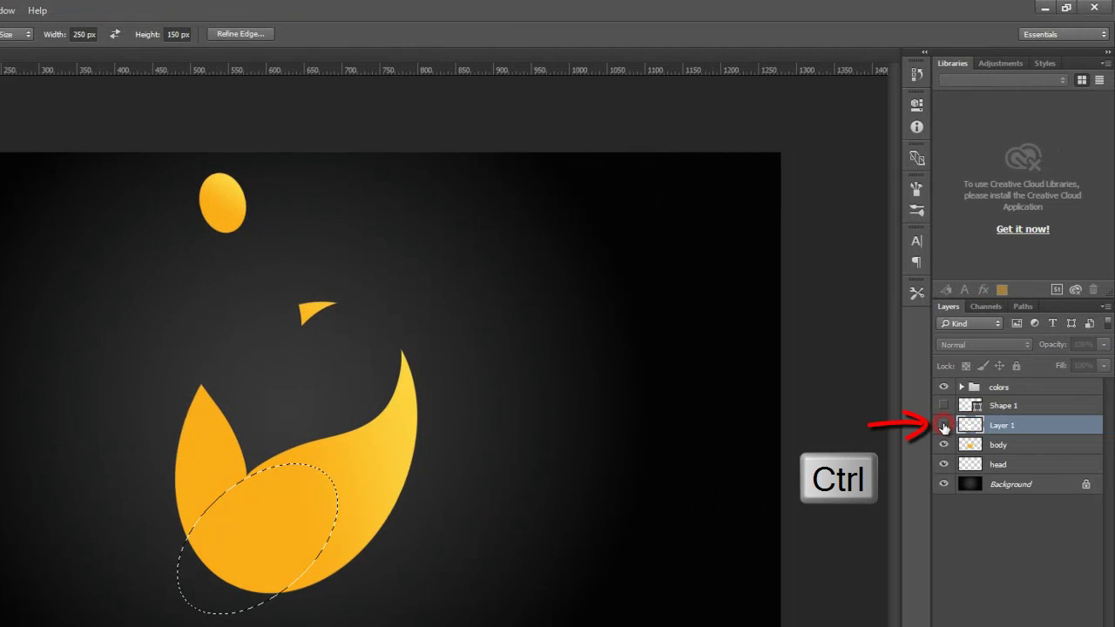
{"action": "left_click", "coordinate": [999, 446]}
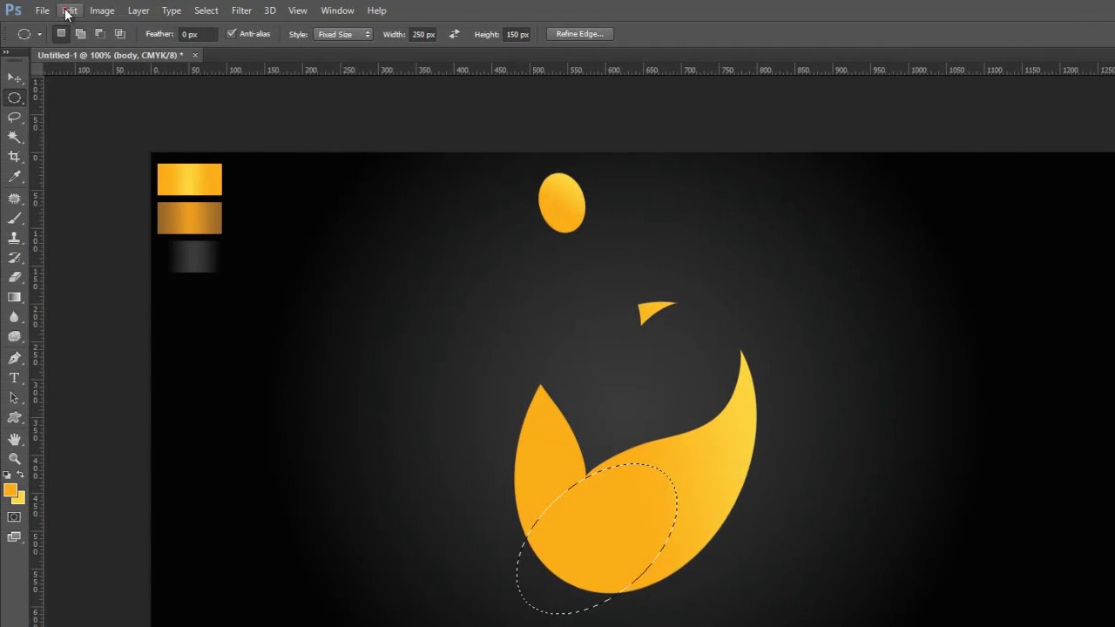
Clear the lower bulge, then move the selection up and clear the small wedge.
{"action": "left_click", "coordinate": [69, 10]}
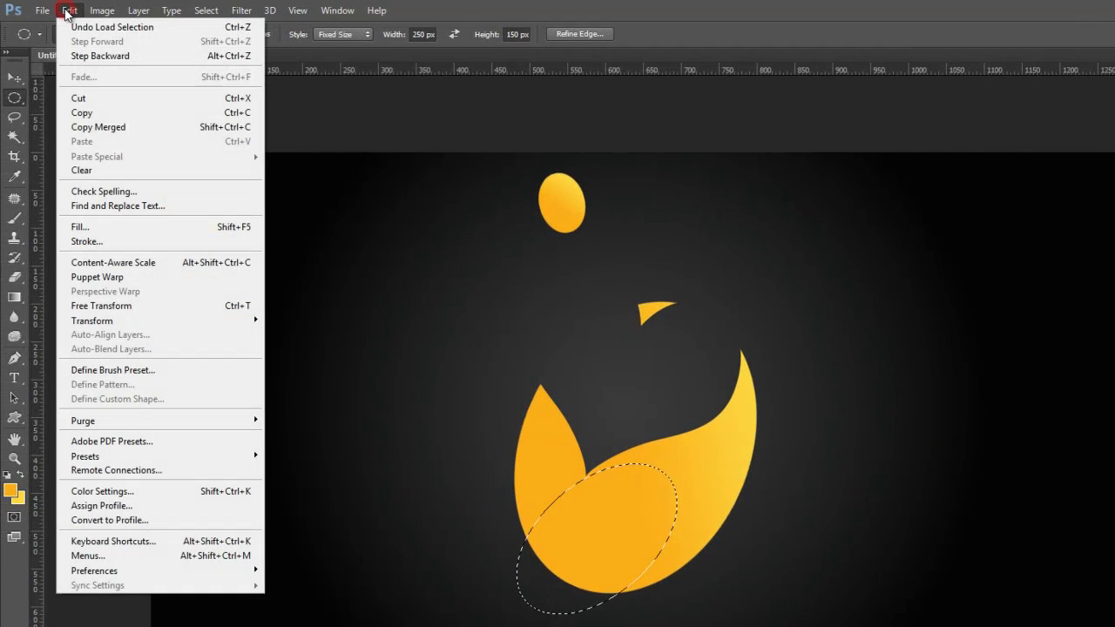
{"action": "left_click", "coordinate": [150, 169]}
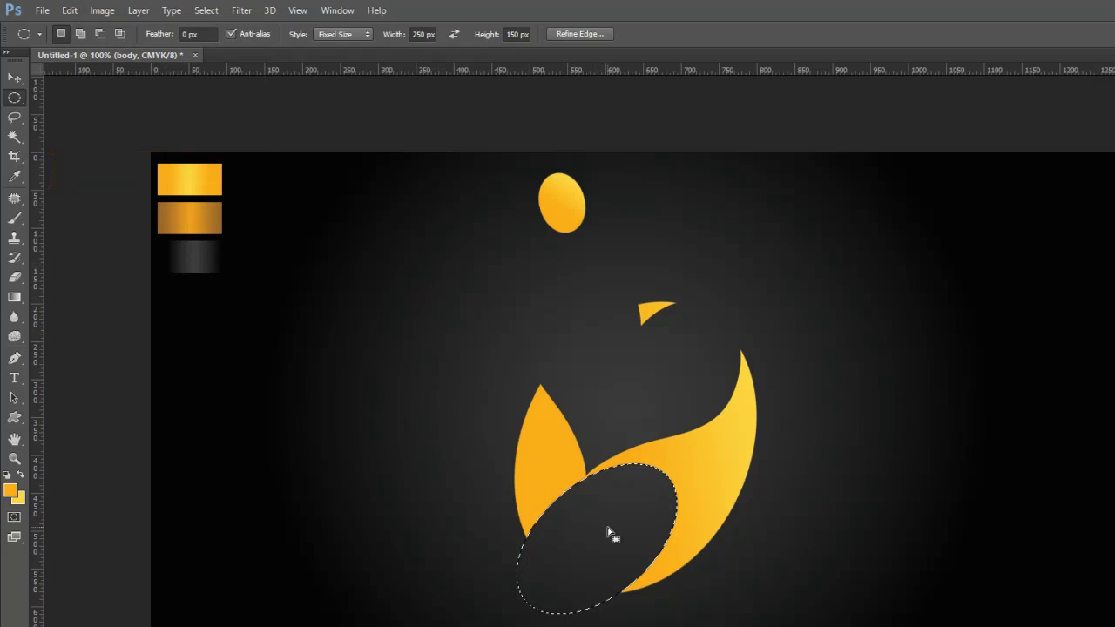
{"action": "left_click_drag", "start_coordinate": [612, 542], "coordinate": [642, 320]}
{"action": "left_click", "coordinate": [69, 11]}
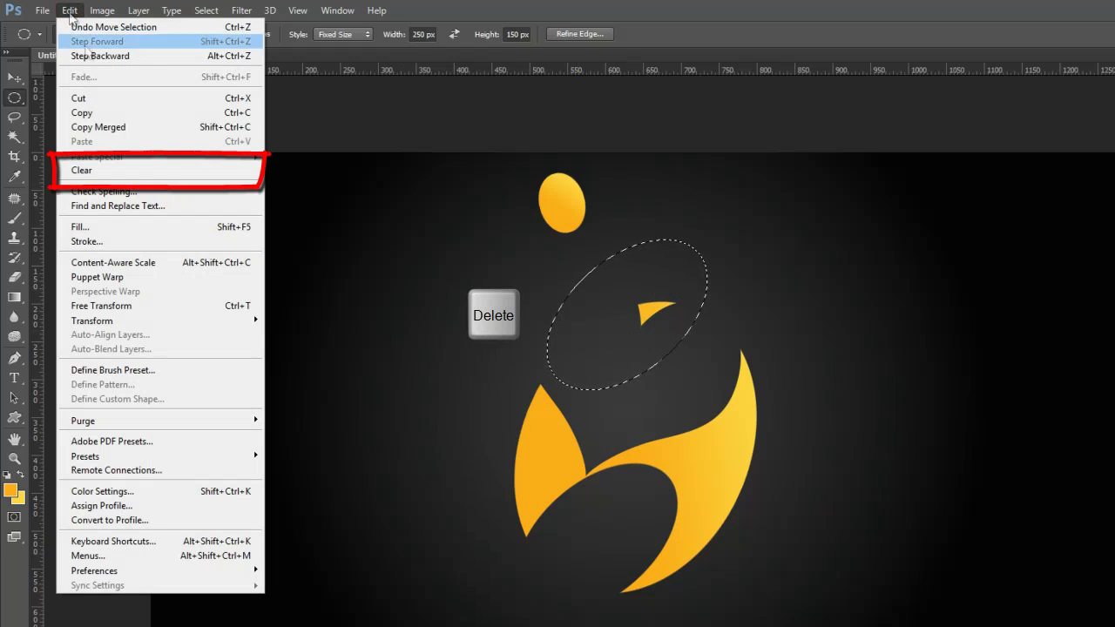
{"action": "left_click", "coordinate": [155, 173]}
Move the ellipse selection over the left leaf and switch marquee Style to Normal.
{"action": "left_click_drag", "start_coordinate": [677, 314], "coordinate": [568, 440]}
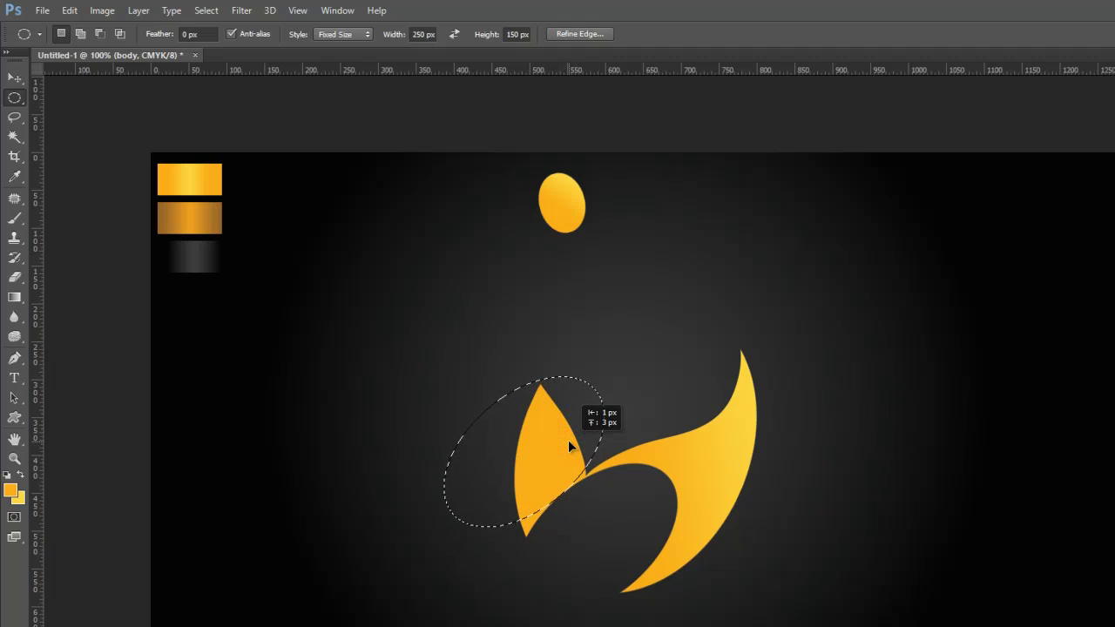
{"action": "left_click_drag", "start_coordinate": [568, 440], "coordinate": [568, 439]}
{"action": "left_click", "coordinate": [70, 10]}
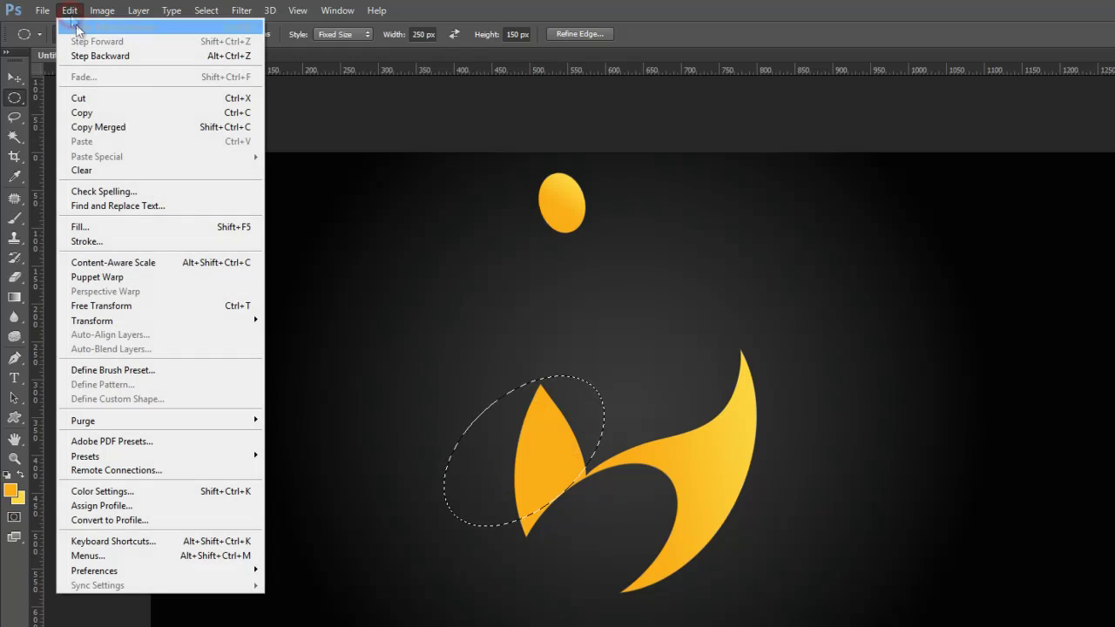
{"action": "left_click", "coordinate": [289, 174]}
{"action": "left_click", "coordinate": [348, 34]}
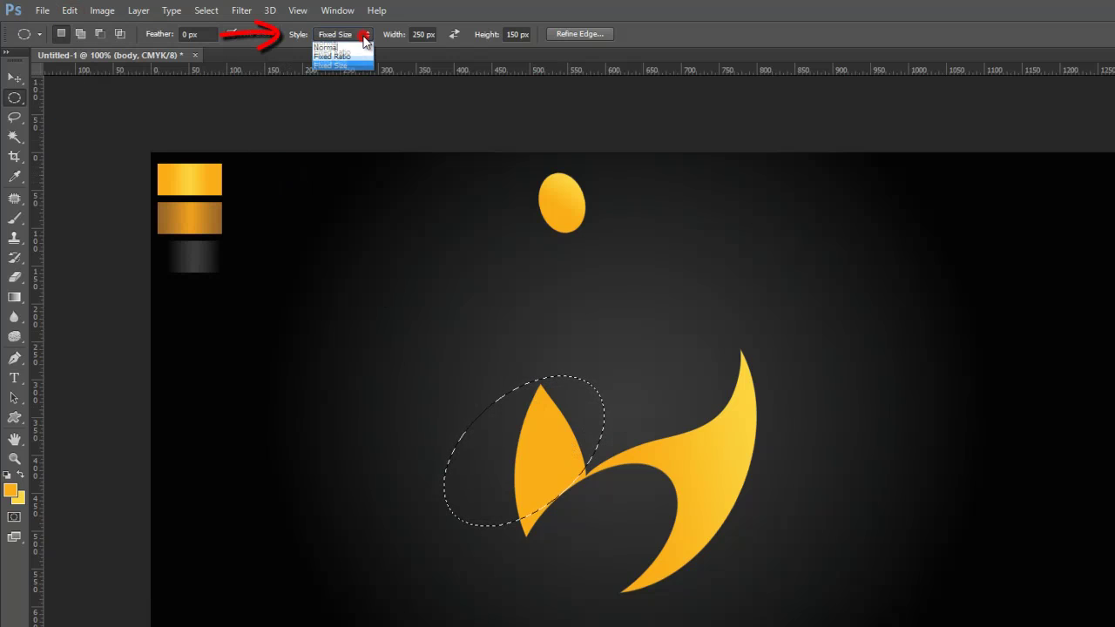
{"action": "left_click", "coordinate": [335, 44]}
Draw a tall ellipse around the left leaf, clear it, and deselect.
{"action": "left_click", "coordinate": [434, 344]}
{"action": "left_click_drag", "start_coordinate": [417, 326], "coordinate": [587, 557]}
{"action": "key", "text": "Delete"}
{"action": "left_click", "coordinate": [70, 11]}
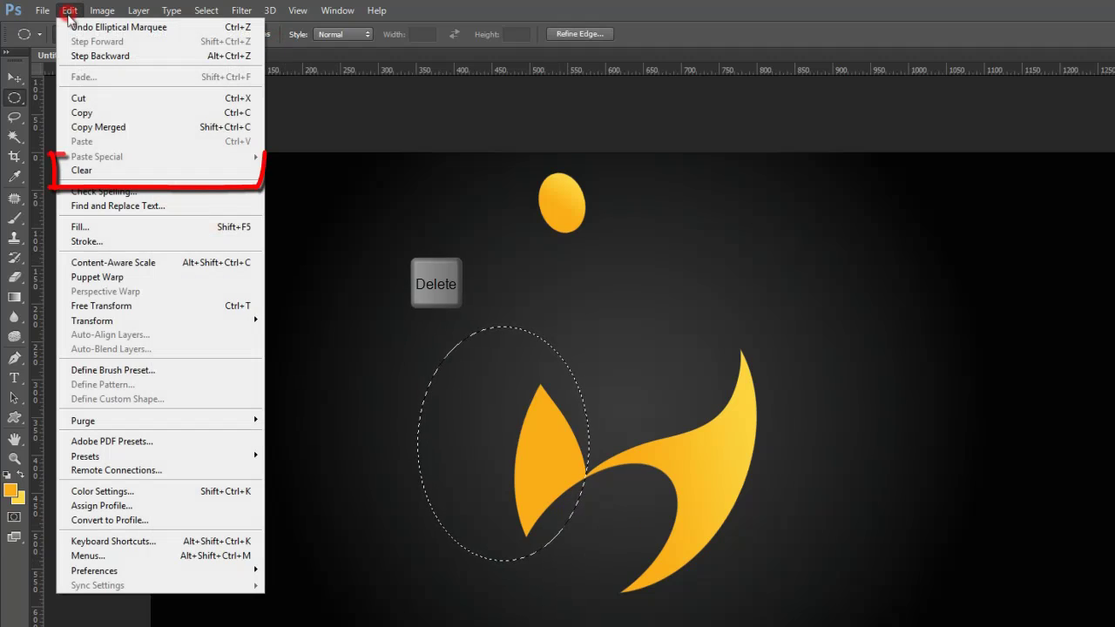
{"action": "left_click", "coordinate": [147, 170]}
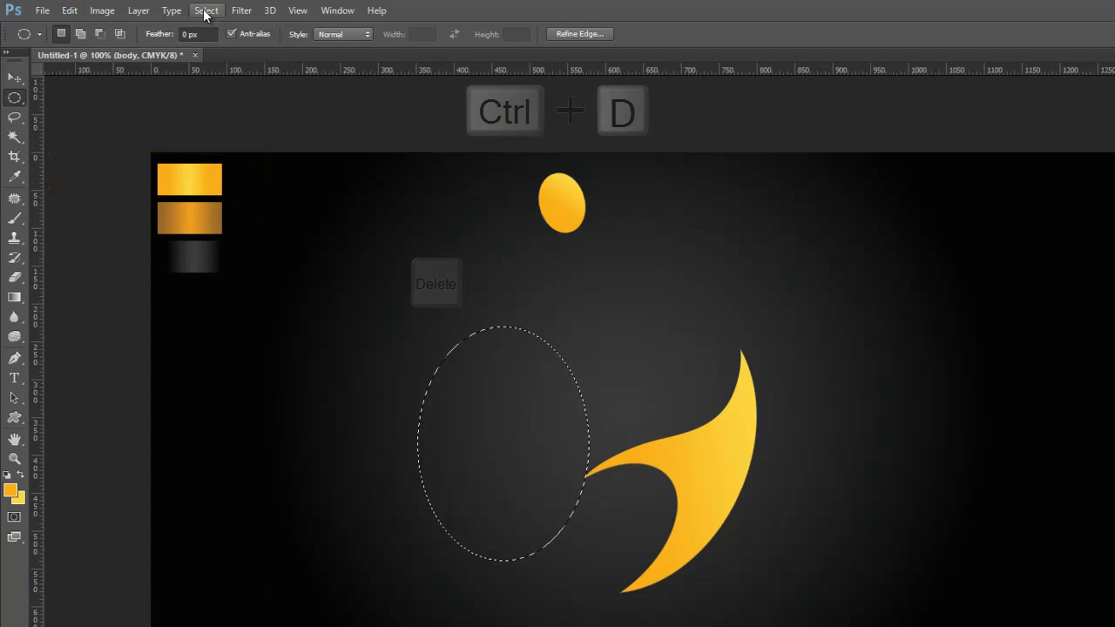
{"action": "left_click", "coordinate": [206, 11]}
{"action": "left_click", "coordinate": [220, 41]}
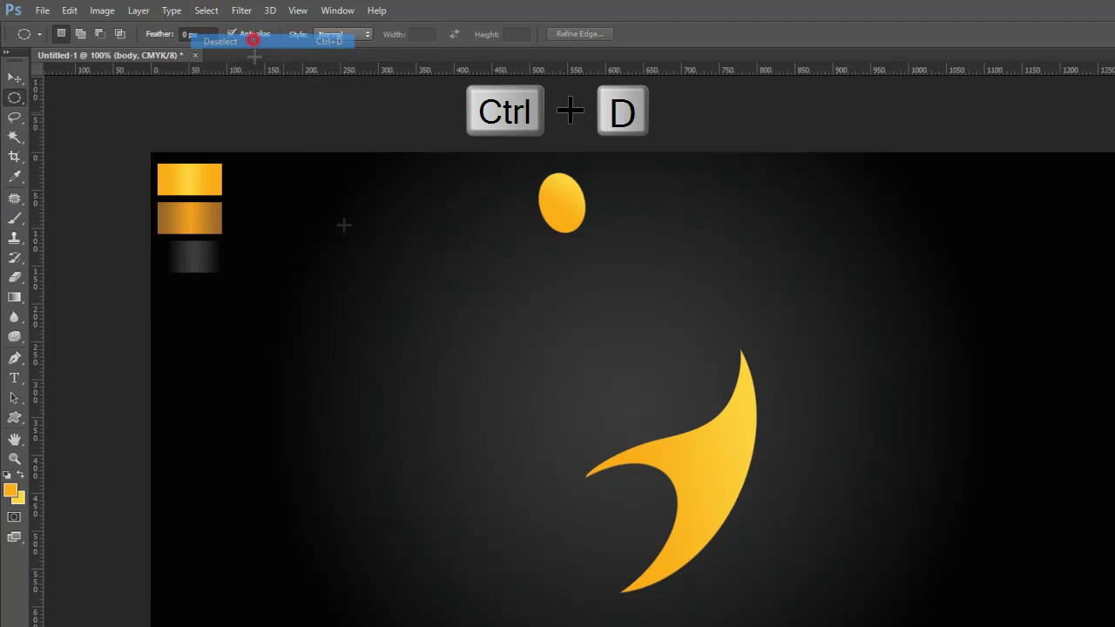
Drag a narrow 25 × 91 px elliptical selection over the crescent's upper tip.
{"action": "left_click_drag", "start_coordinate": [489, 549], "coordinate": [581, 588]}
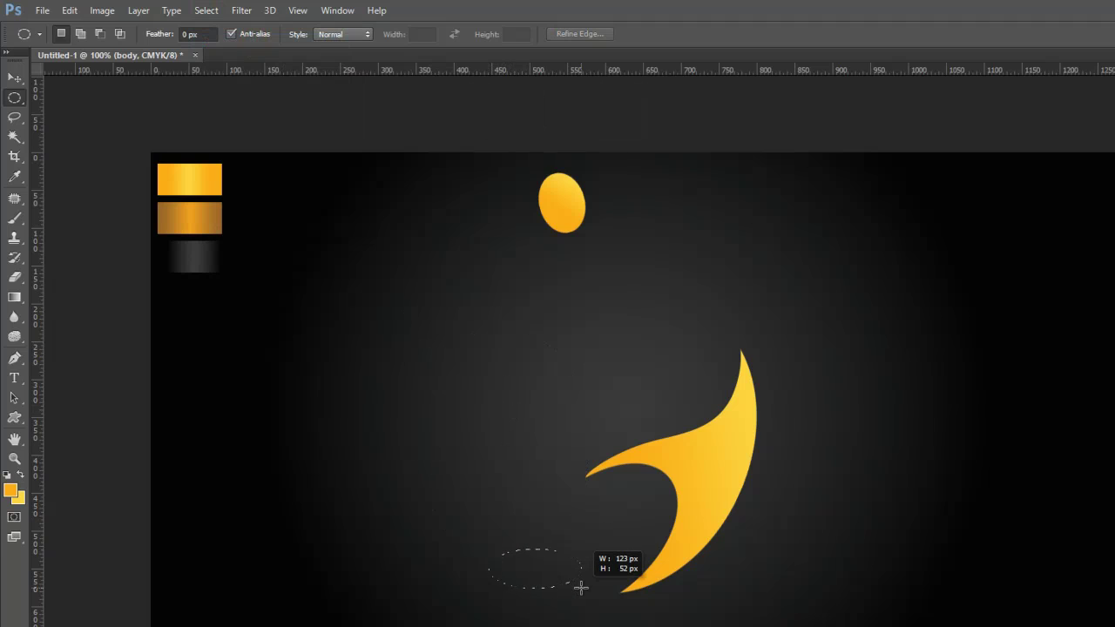
{"action": "left_click", "coordinate": [543, 546]}
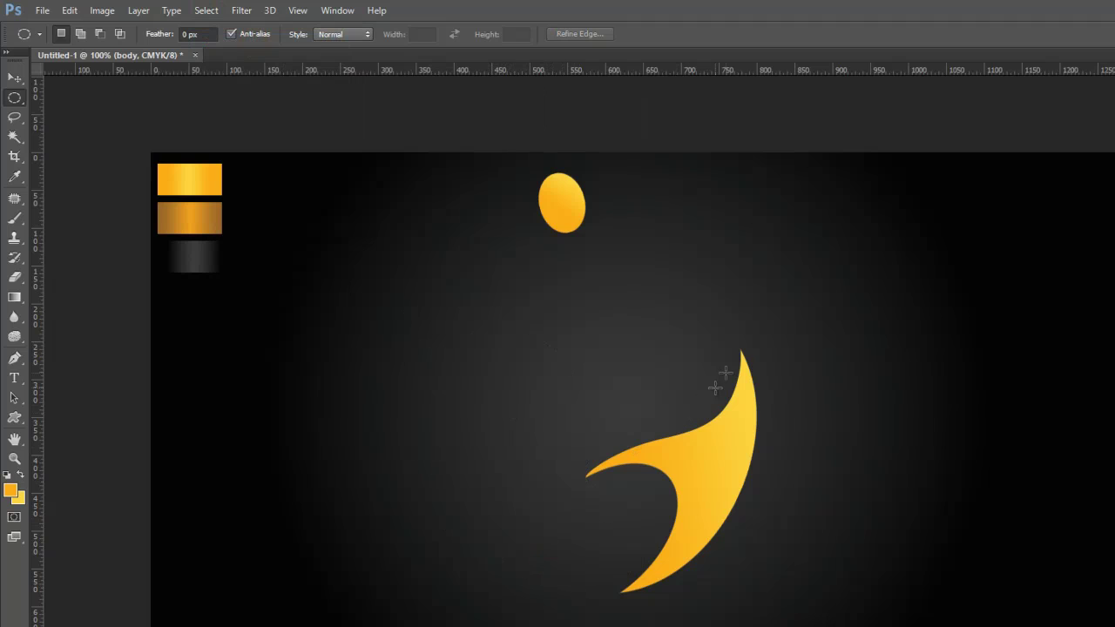
{"action": "left_click_drag", "start_coordinate": [729, 346], "coordinate": [745, 414]}
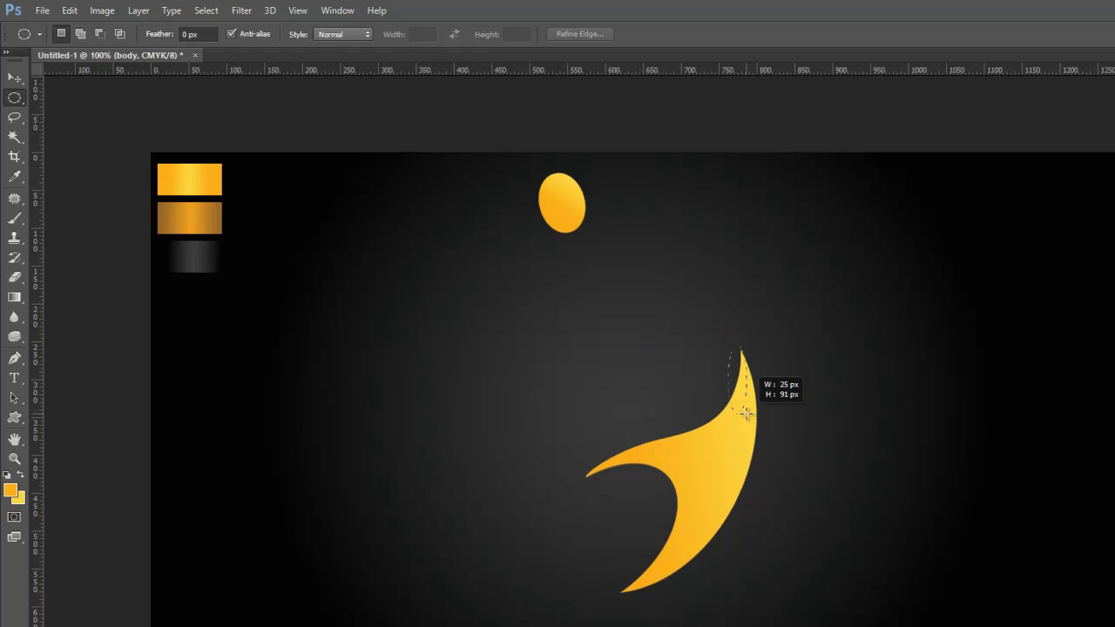
{"action": "left_click_drag", "start_coordinate": [745, 413], "coordinate": [734, 391]}
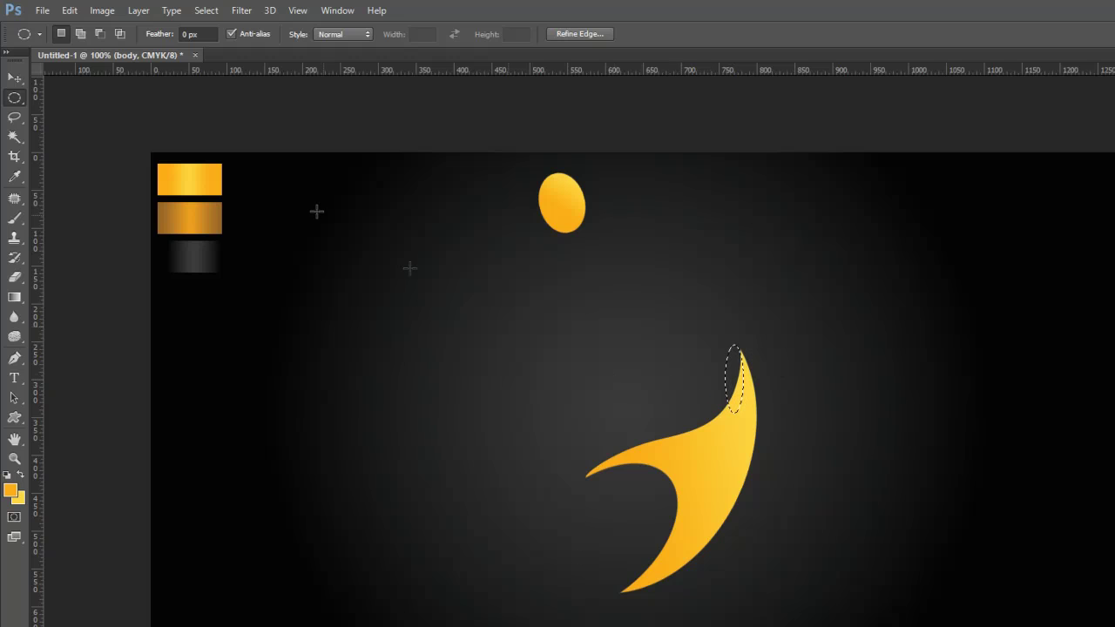
{"action": "left_click", "coordinate": [139, 10]}
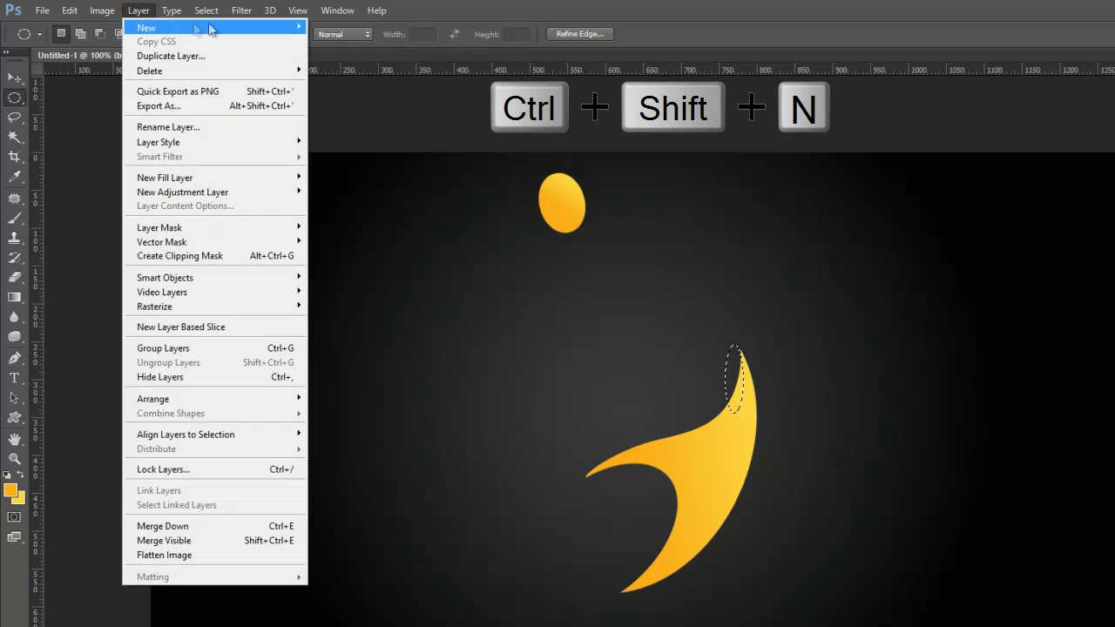
Create a new empty Layer 2.
{"action": "mouse_move", "coordinate": [210, 27]}
{"action": "left_click", "coordinate": [369, 26]}
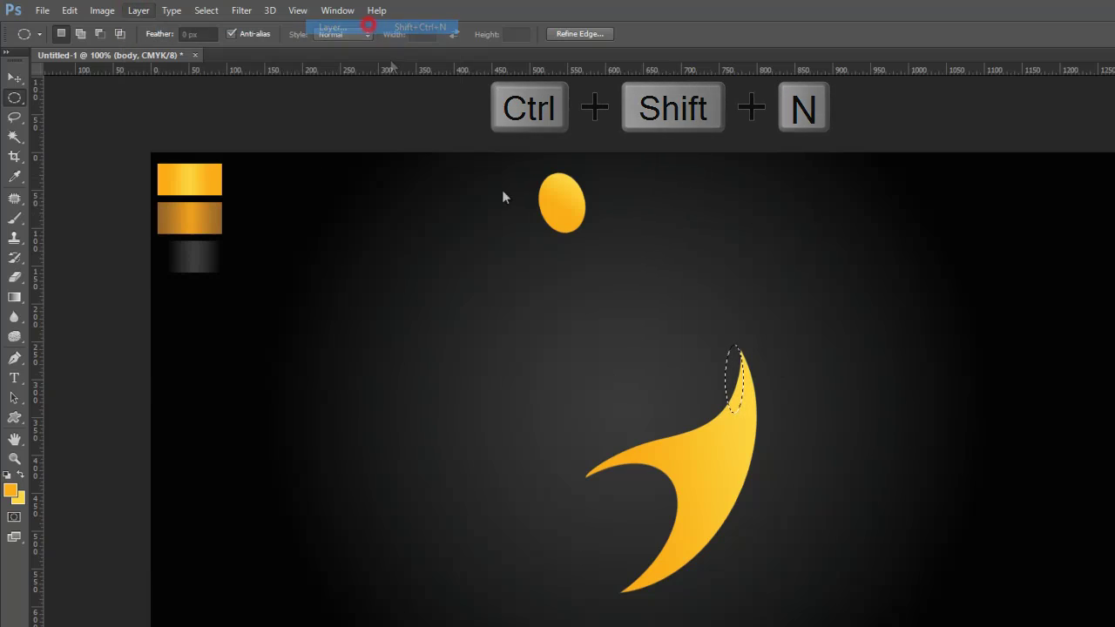
{"action": "left_click", "coordinate": [623, 229]}
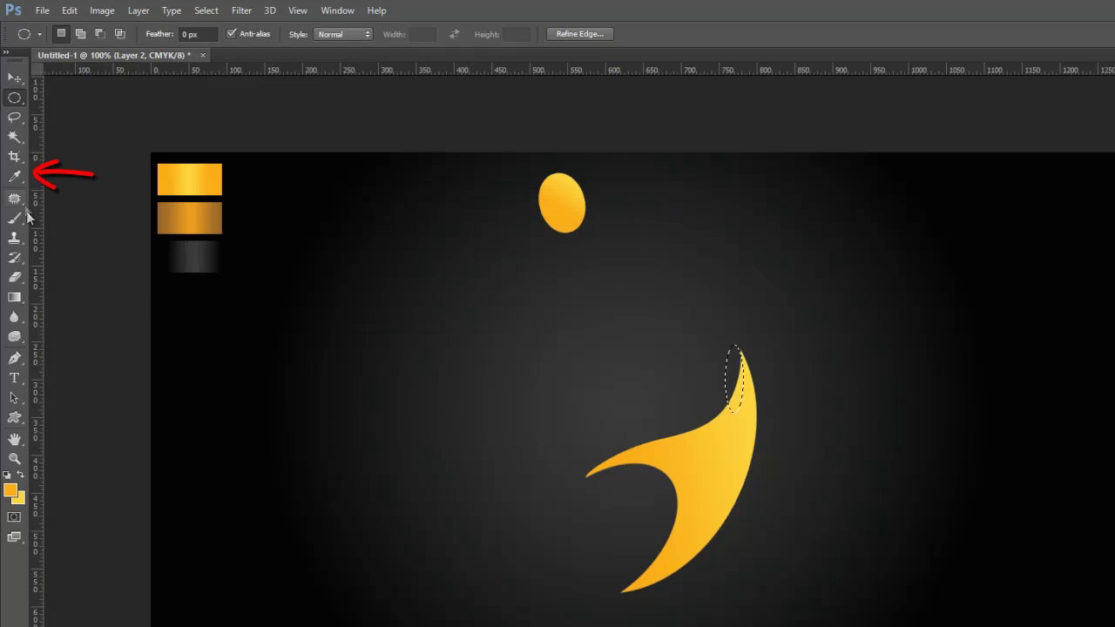
Eyedrop the dark orange swatch as foreground and background, then gradient-fill the tip ellipse.
{"action": "left_click", "coordinate": [14, 178]}
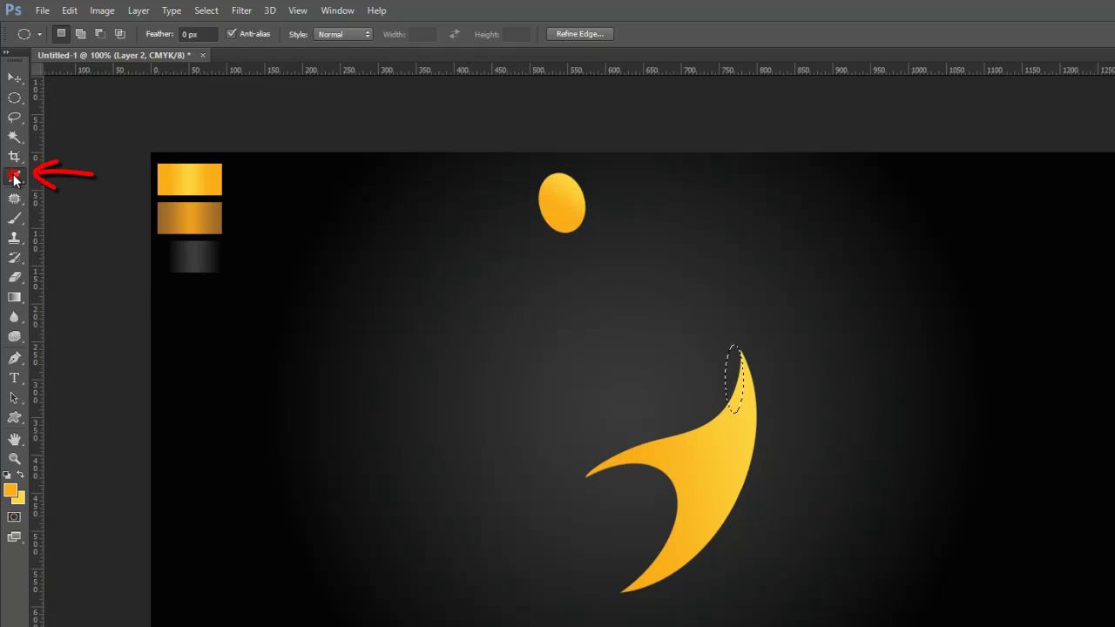
{"action": "left_click", "coordinate": [167, 210]}
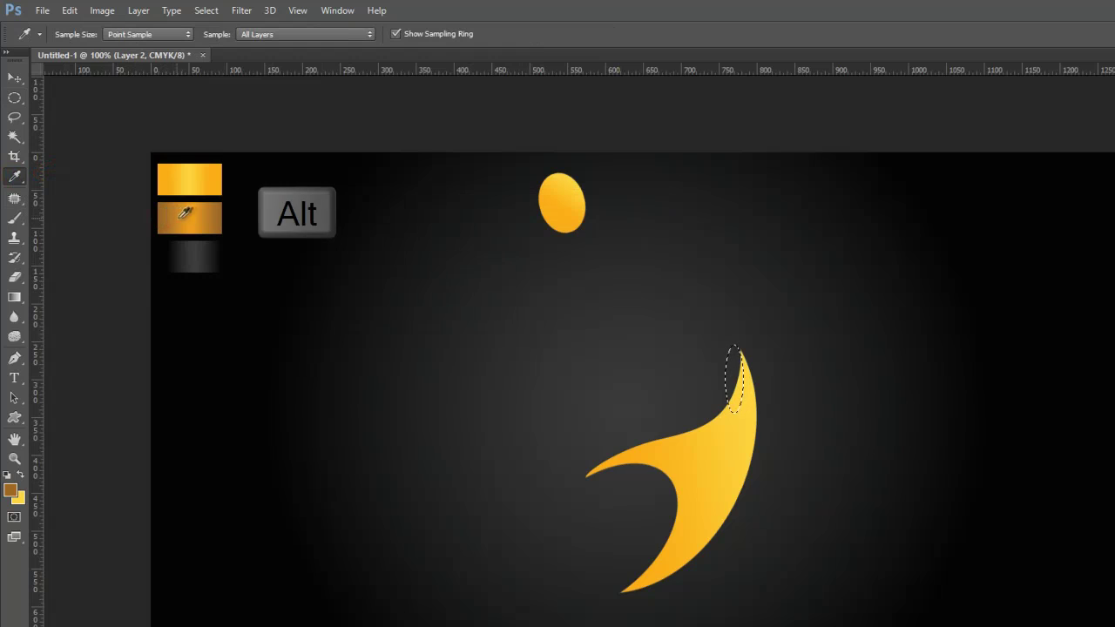
{"action": "left_click", "coordinate": [195, 216], "text": "alt"}
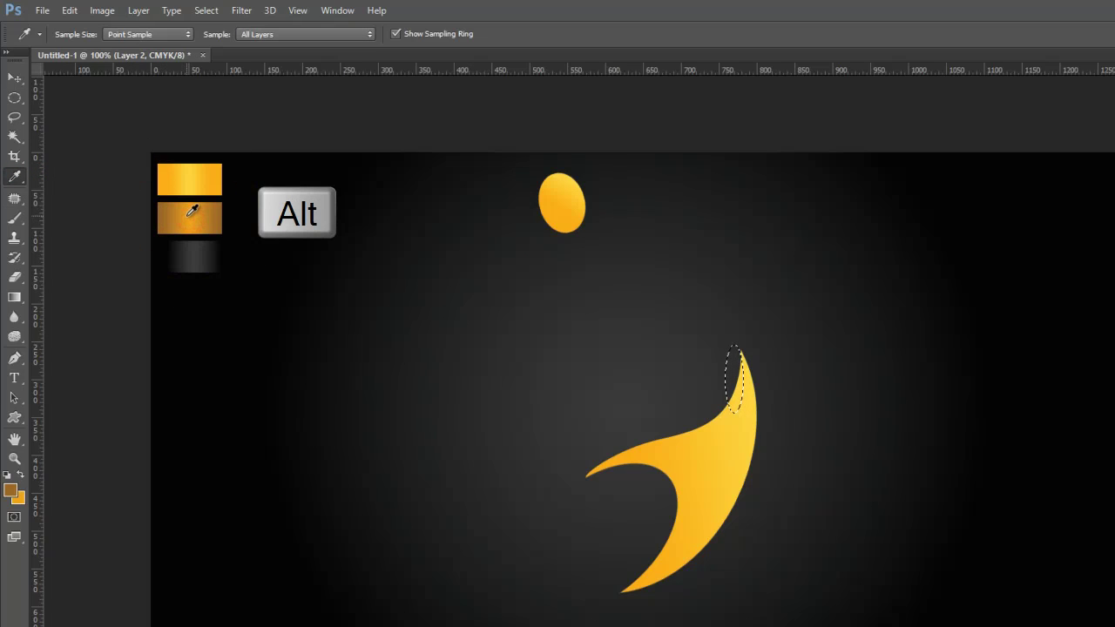
{"action": "left_click", "coordinate": [15, 300]}
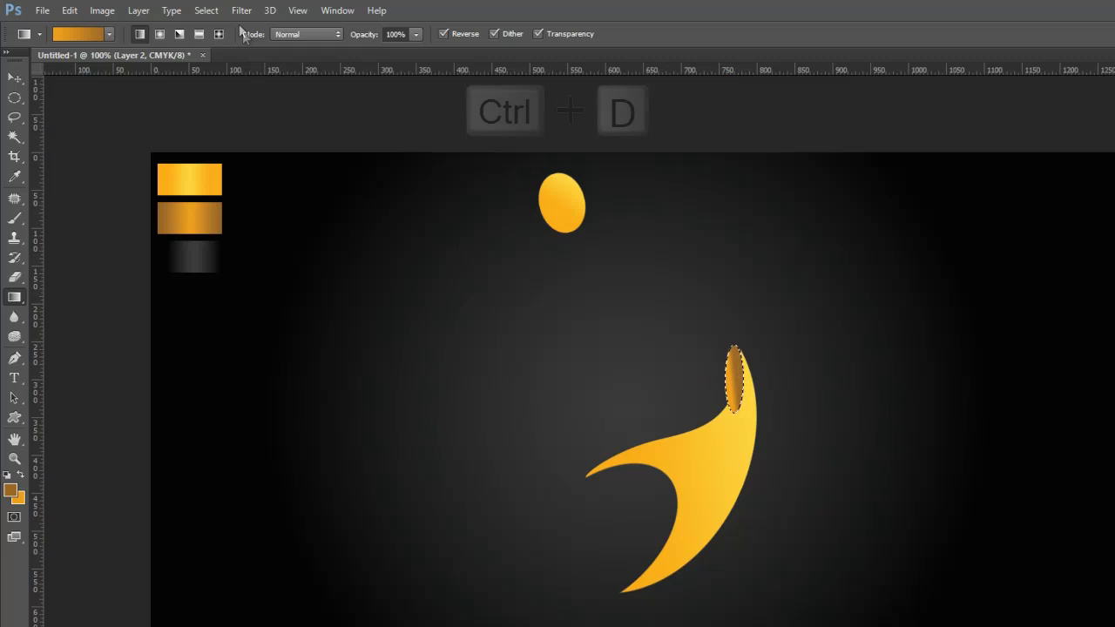
{"action": "left_click", "coordinate": [206, 11]}
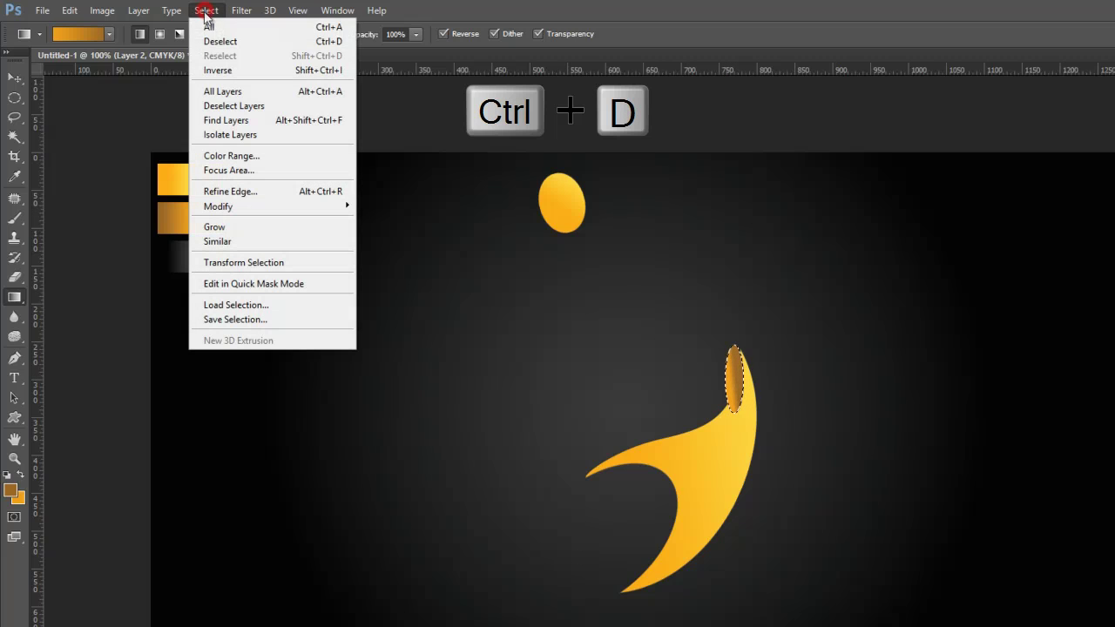
Deselect and send the dark orange ellipse layer to the back.
{"action": "left_click", "coordinate": [255, 41]}
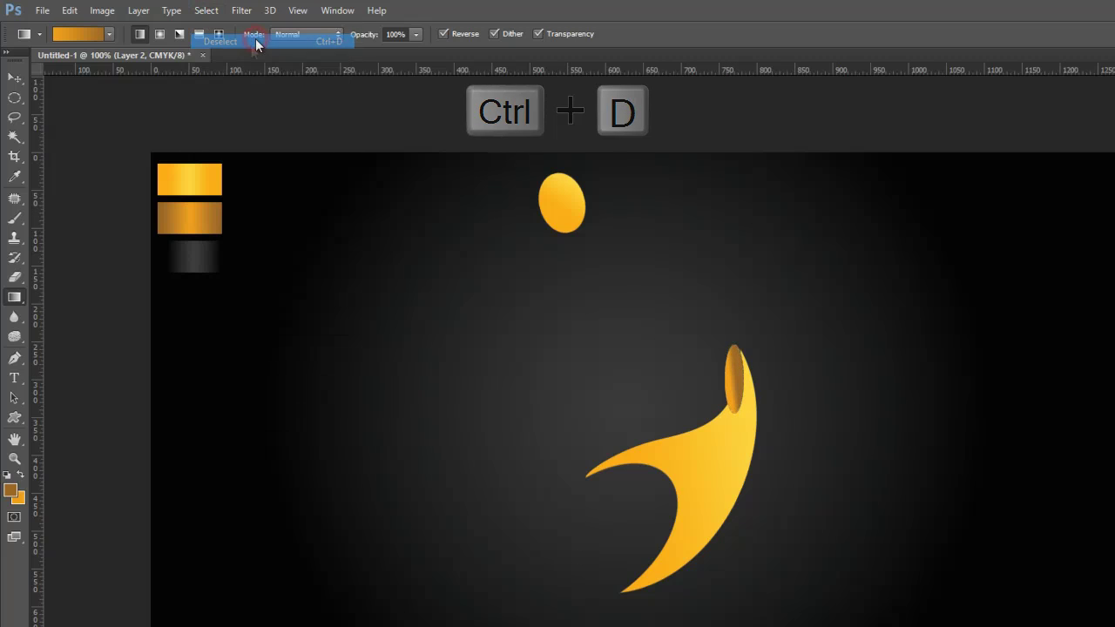
{"action": "left_click", "coordinate": [130, 12]}
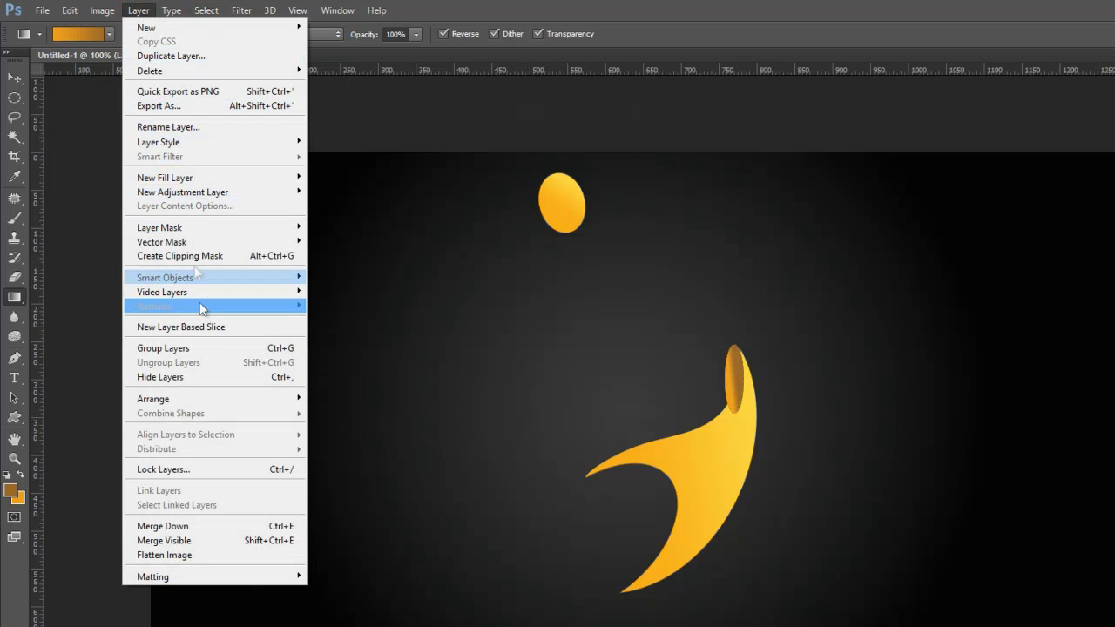
{"action": "mouse_move", "coordinate": [224, 399]}
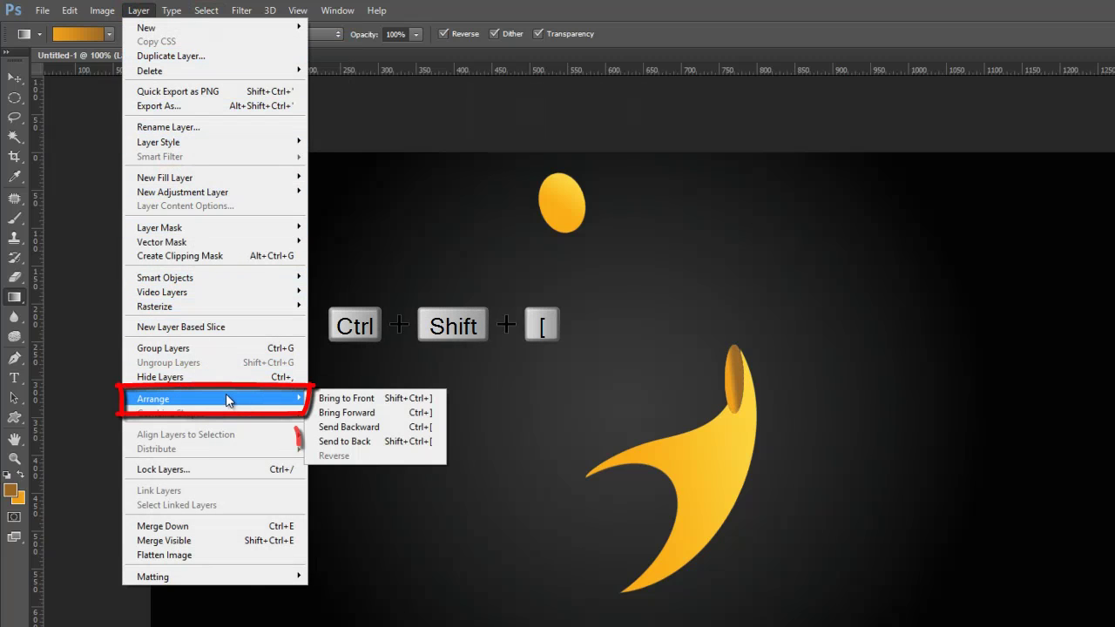
{"action": "left_click", "coordinate": [374, 441]}
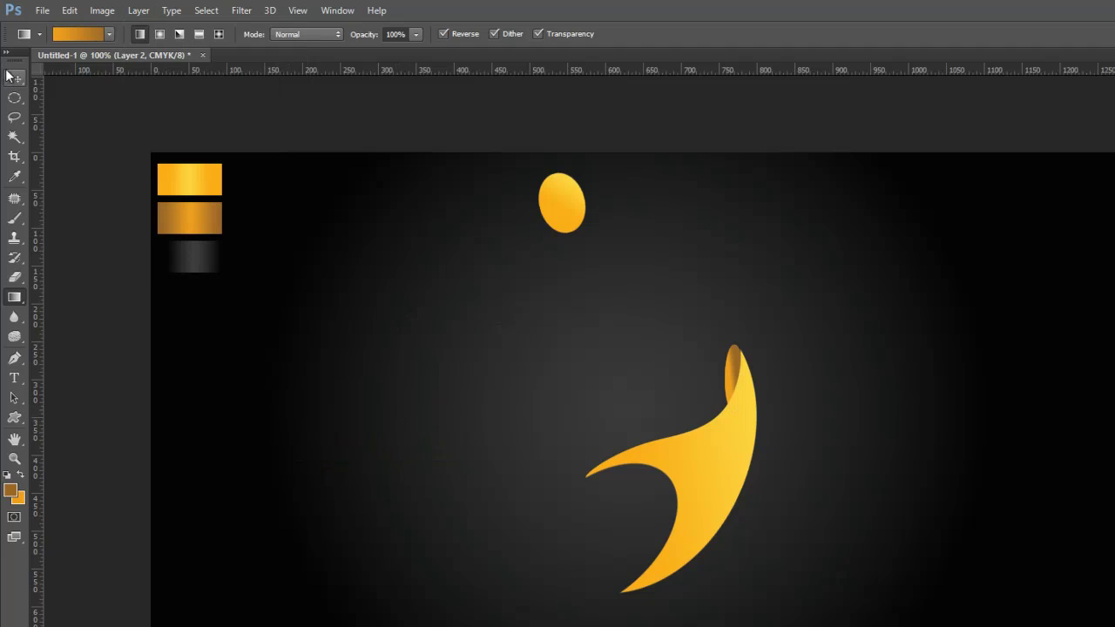
Drag the head ellipse down to sit just above the crescent body.
{"action": "left_click", "coordinate": [14, 78]}
{"action": "left_click", "coordinate": [734, 369]}
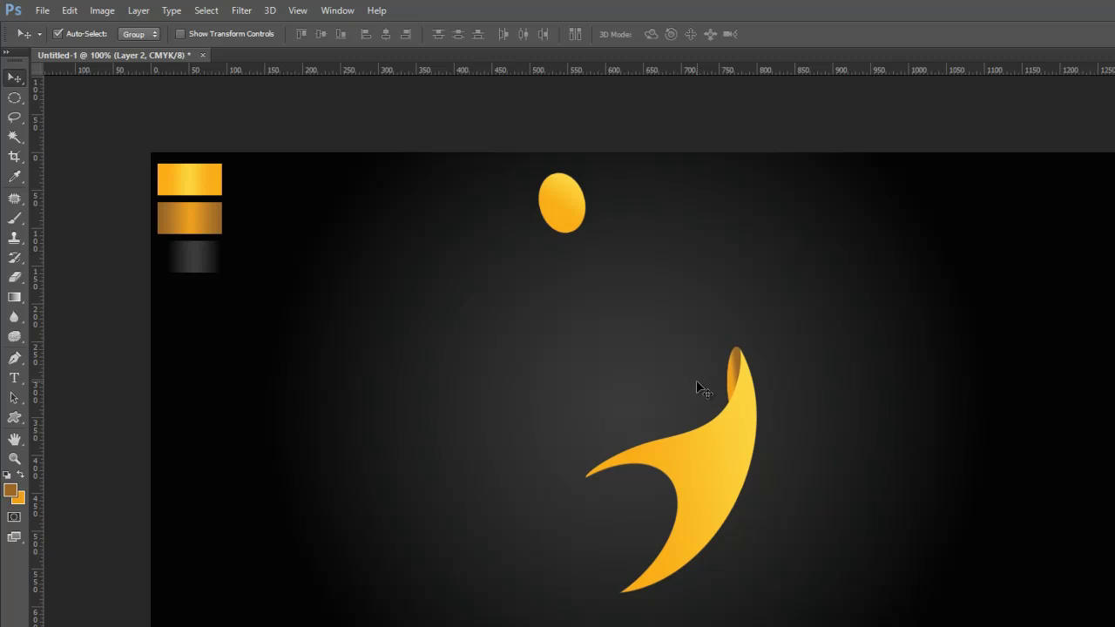
{"action": "left_click_drag", "start_coordinate": [569, 197], "coordinate": [677, 378]}
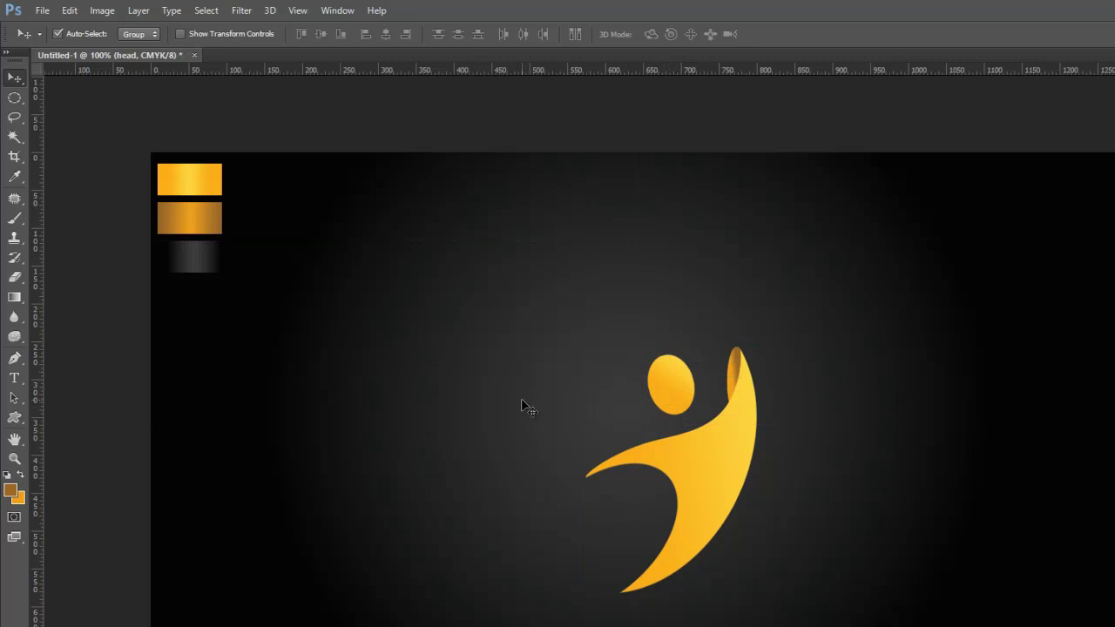
Draw a flat elliptical selection below the figure's body.
{"action": "left_click", "coordinate": [13, 101]}
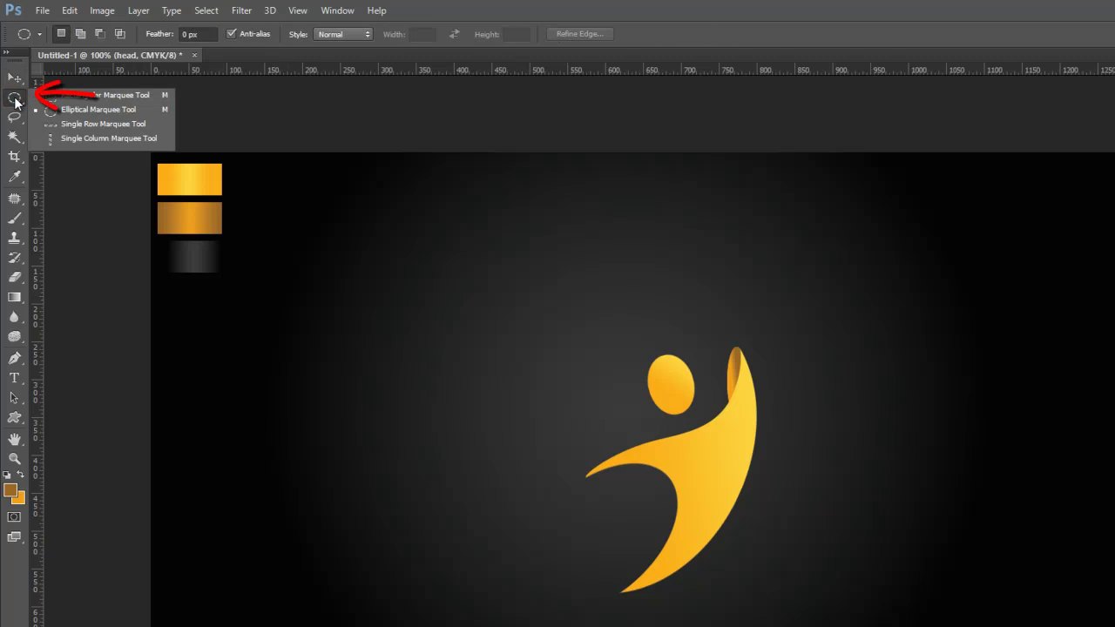
{"action": "left_click", "coordinate": [15, 103]}
{"action": "left_click_drag", "start_coordinate": [511, 535], "coordinate": [629, 568]}
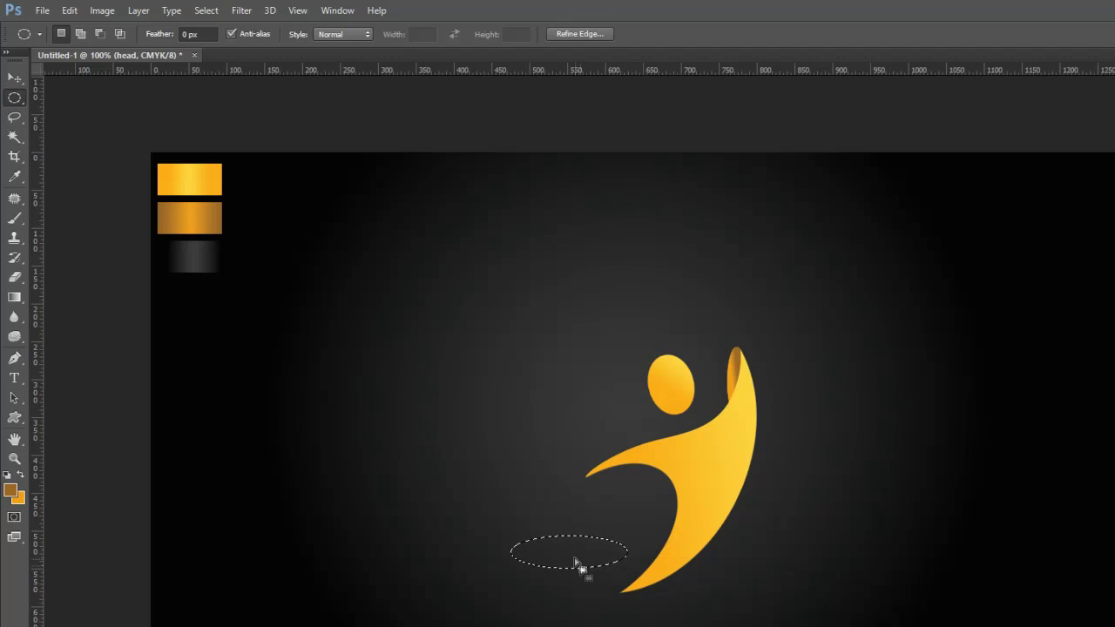
On a new Layer 3, fill the flat ellipse with the golden gradient and deselect.
{"action": "left_click", "coordinate": [135, 12]}
{"action": "mouse_move", "coordinate": [203, 33]}
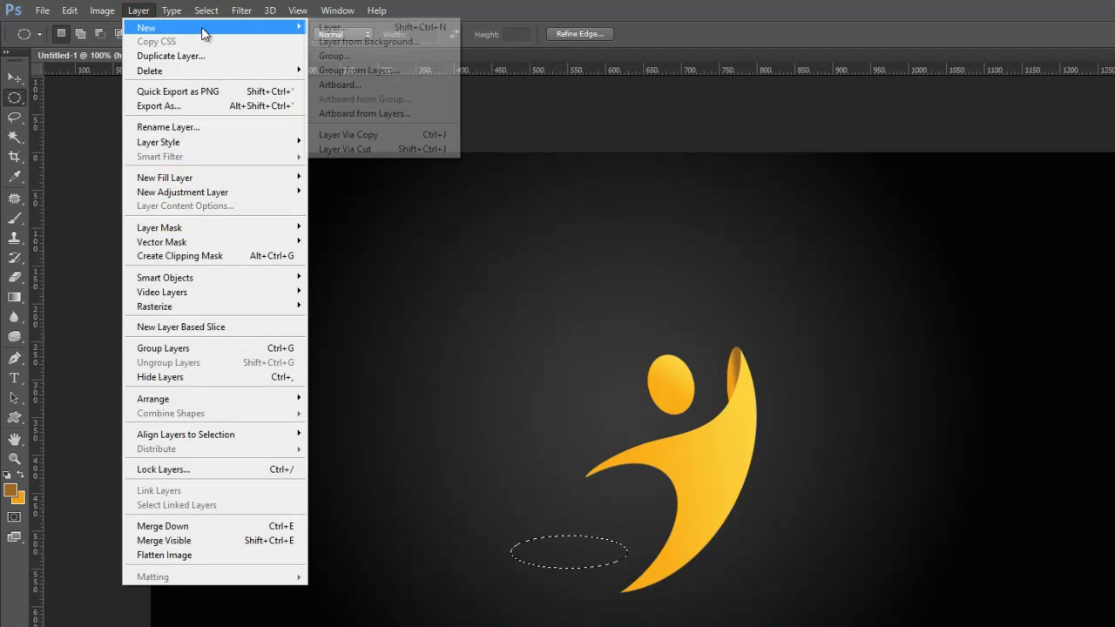
{"action": "left_click", "coordinate": [372, 27]}
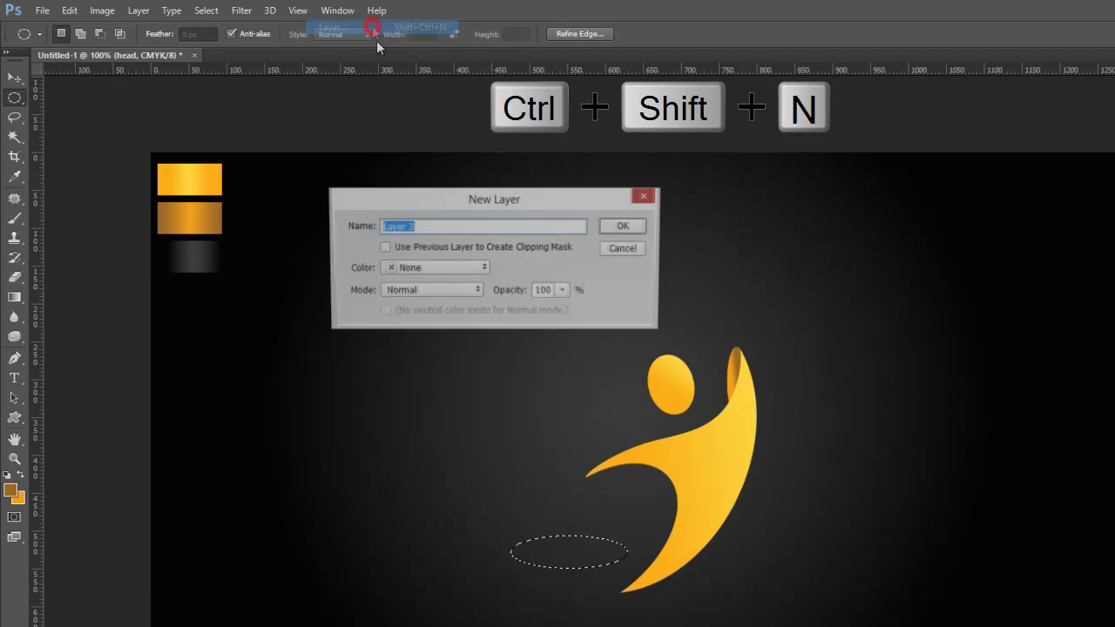
{"action": "left_click", "coordinate": [624, 227]}
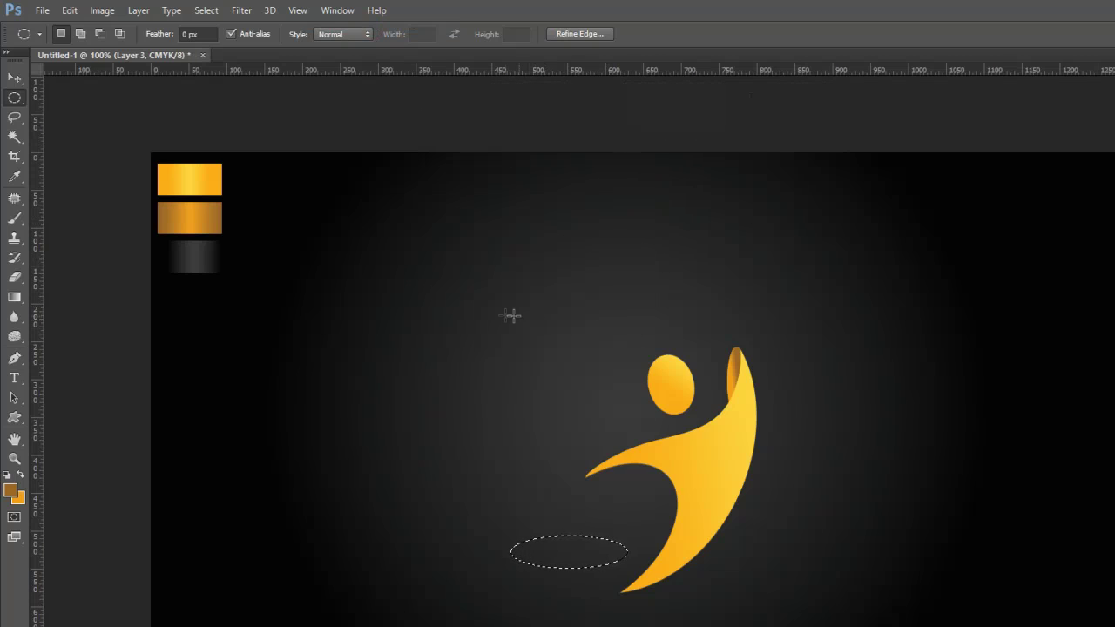
{"action": "left_click", "coordinate": [15, 298]}
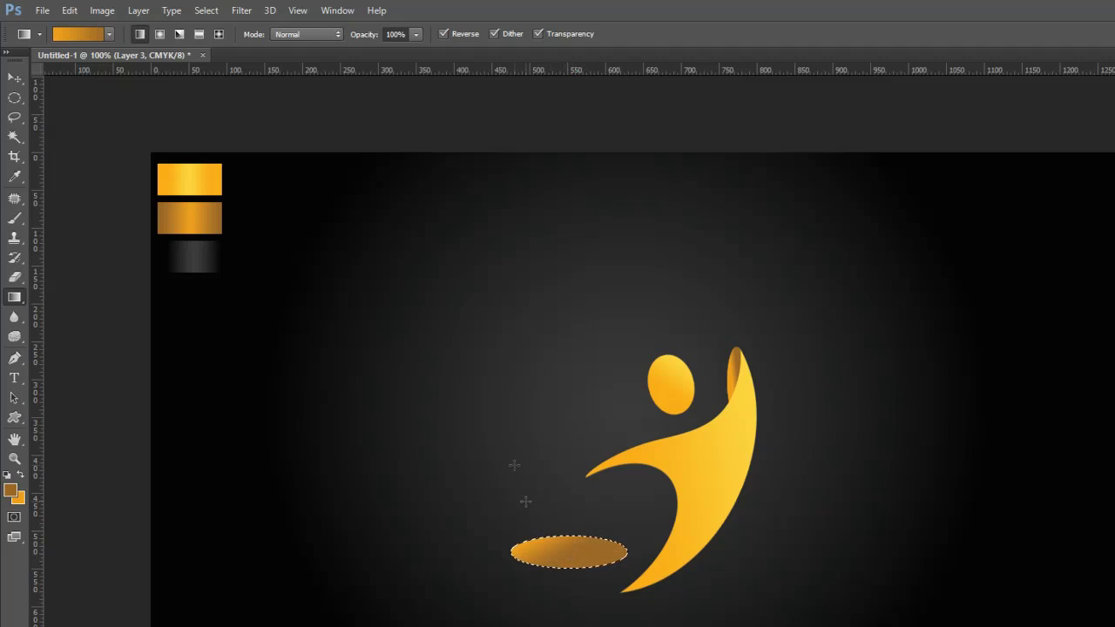
{"action": "left_click", "coordinate": [199, 13]}
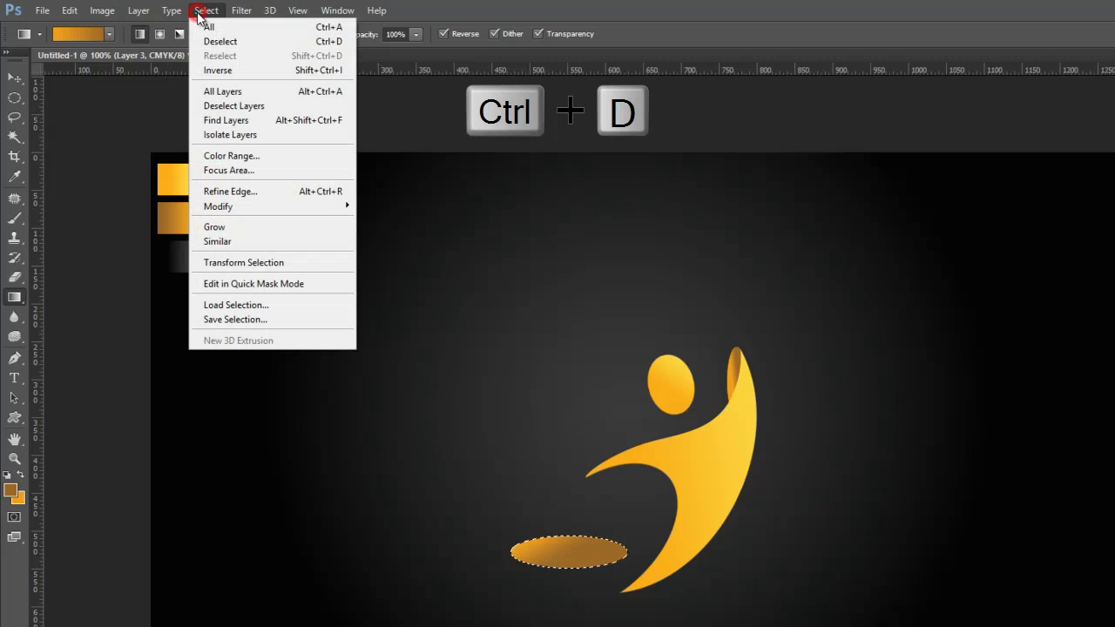
{"action": "left_click", "coordinate": [265, 40]}
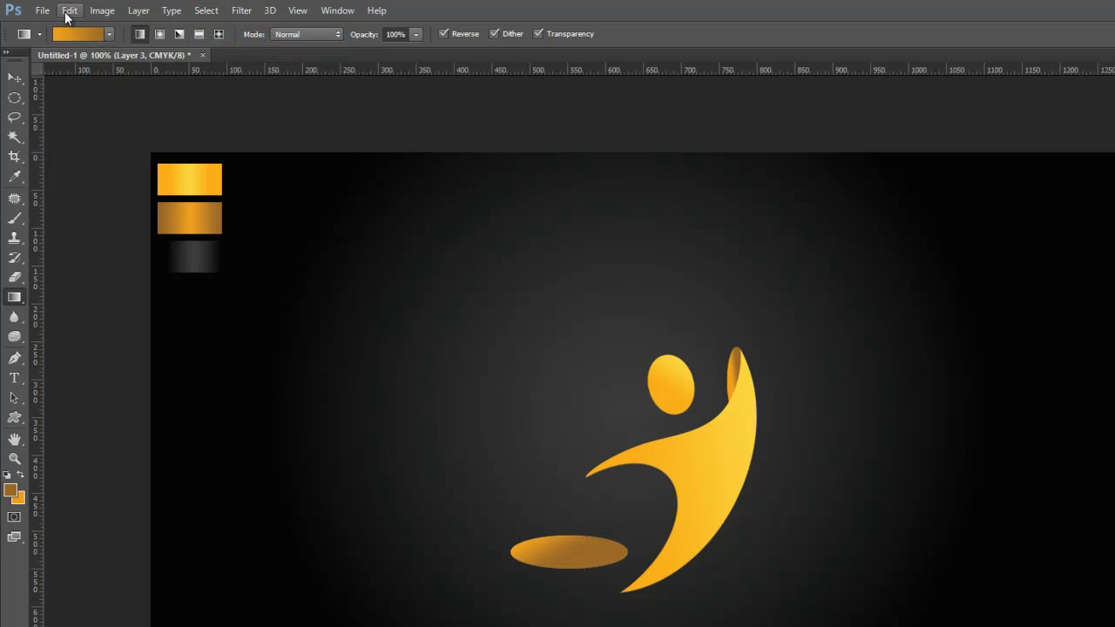
Rotate the gradient ellipse to -40.13° and set it at the crescent's lower tip as a leg.
{"action": "left_click", "coordinate": [70, 11]}
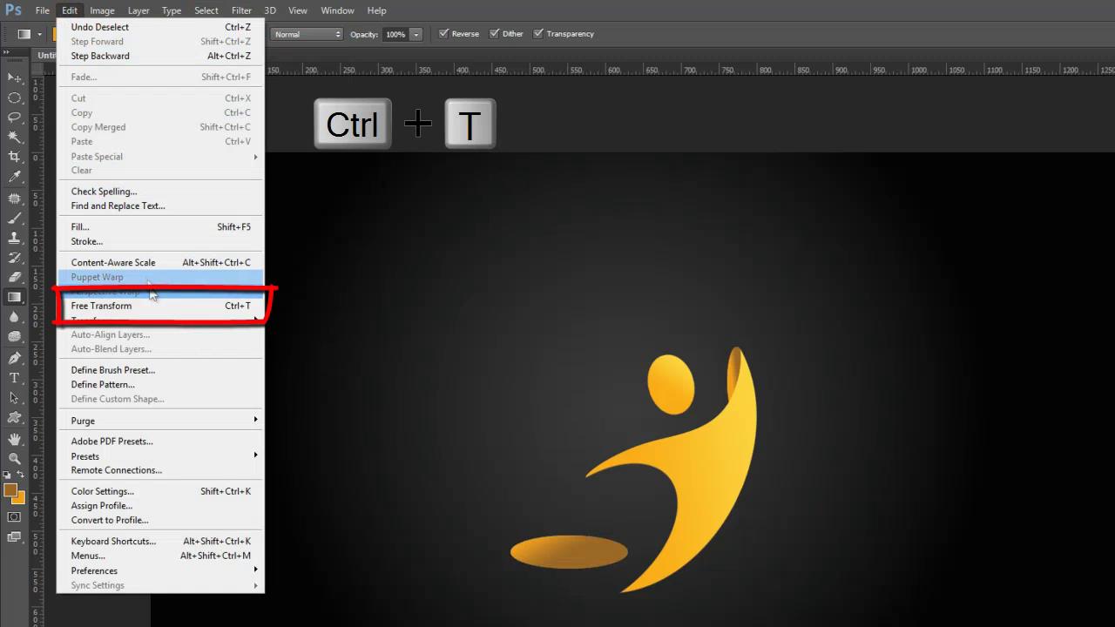
{"action": "left_click", "coordinate": [168, 310]}
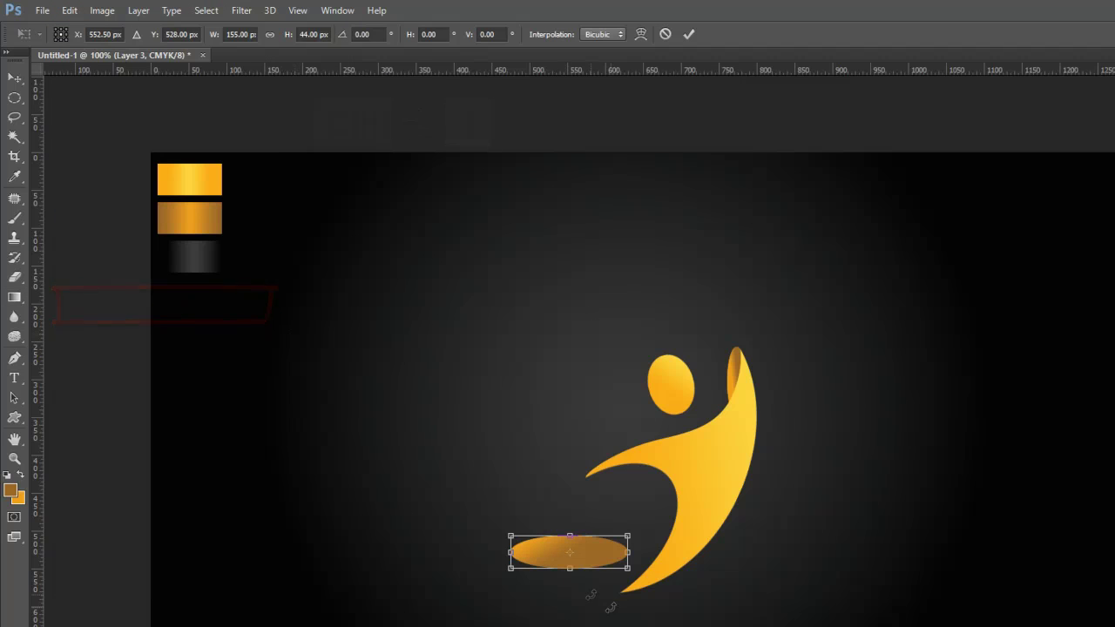
{"action": "left_click_drag", "start_coordinate": [585, 560], "coordinate": [651, 554]}
{"action": "left_click_drag", "start_coordinate": [700, 598], "coordinate": [712, 544]}
{"action": "left_click_drag", "start_coordinate": [612, 572], "coordinate": [628, 582]}
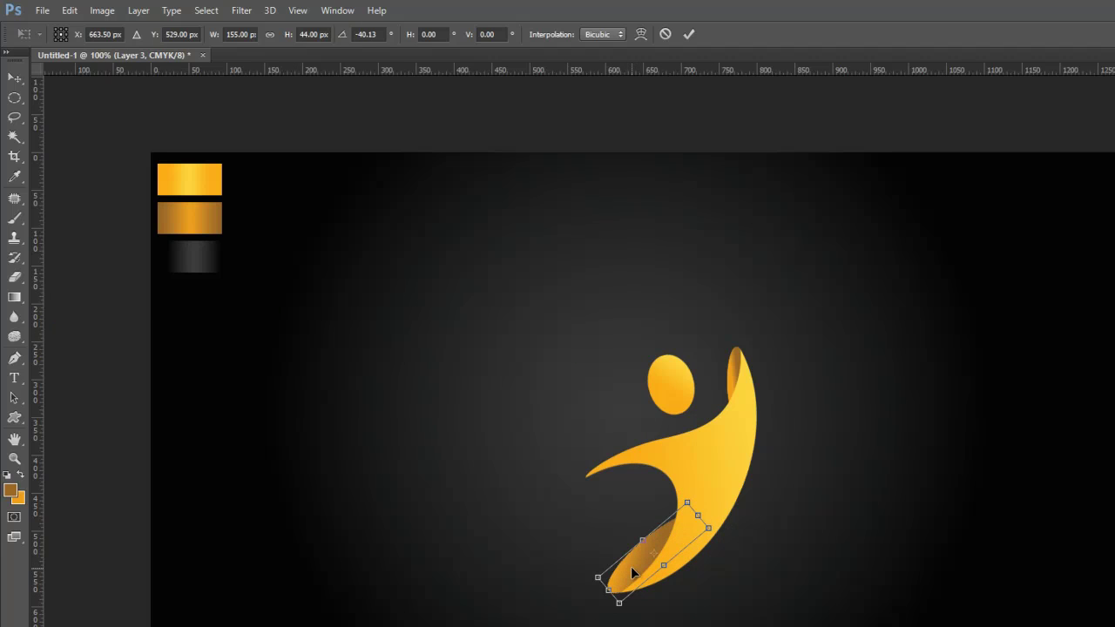
{"action": "left_click", "coordinate": [688, 34]}
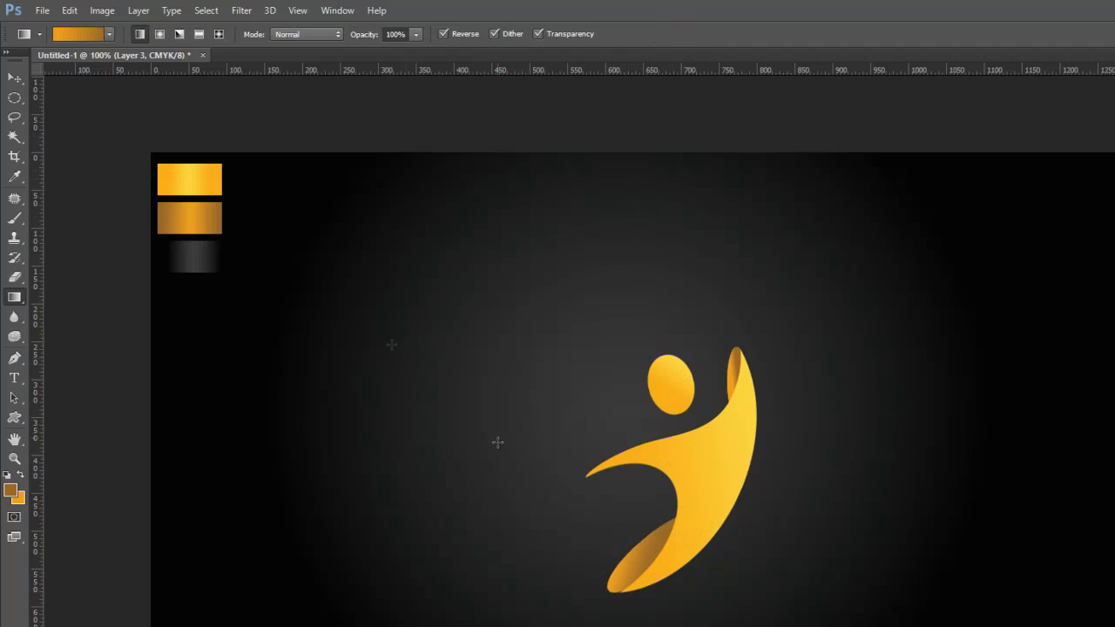
{"action": "left_click", "coordinate": [14, 76]}
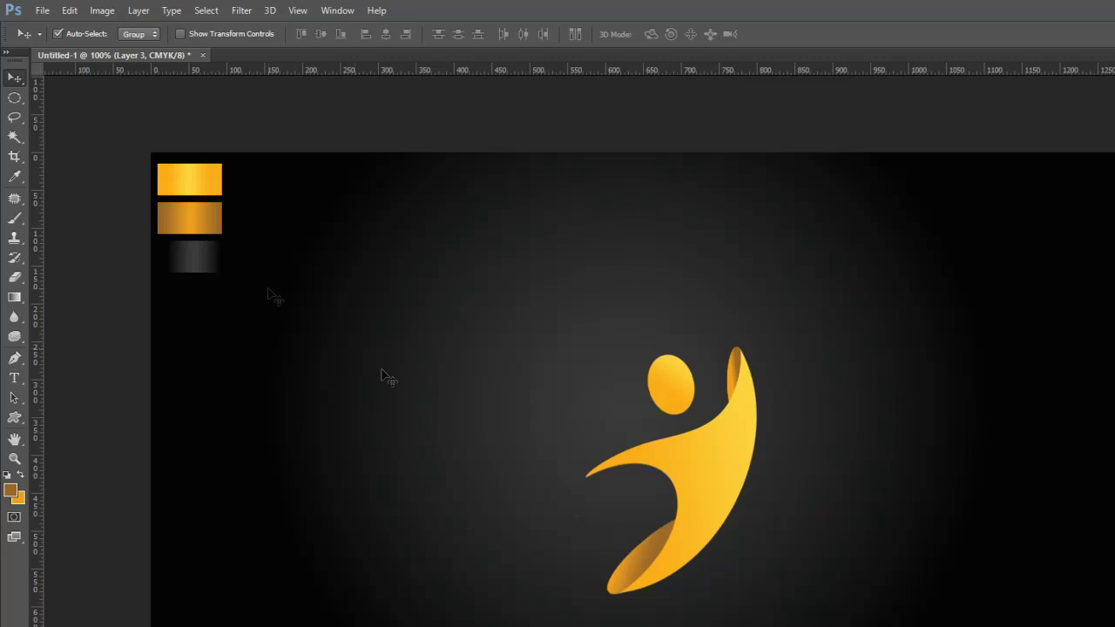
Draw a flat elliptical selection left of the figure and create Layer 4.
{"action": "left_click", "coordinate": [14, 99]}
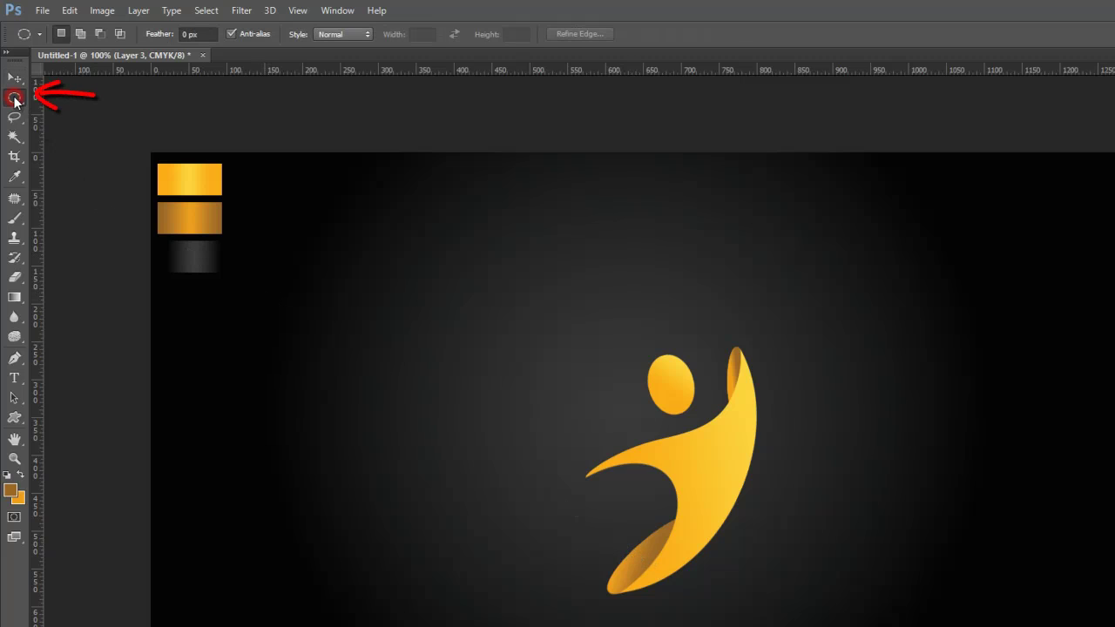
{"action": "left_click_drag", "start_coordinate": [351, 443], "coordinate": [444, 475]}
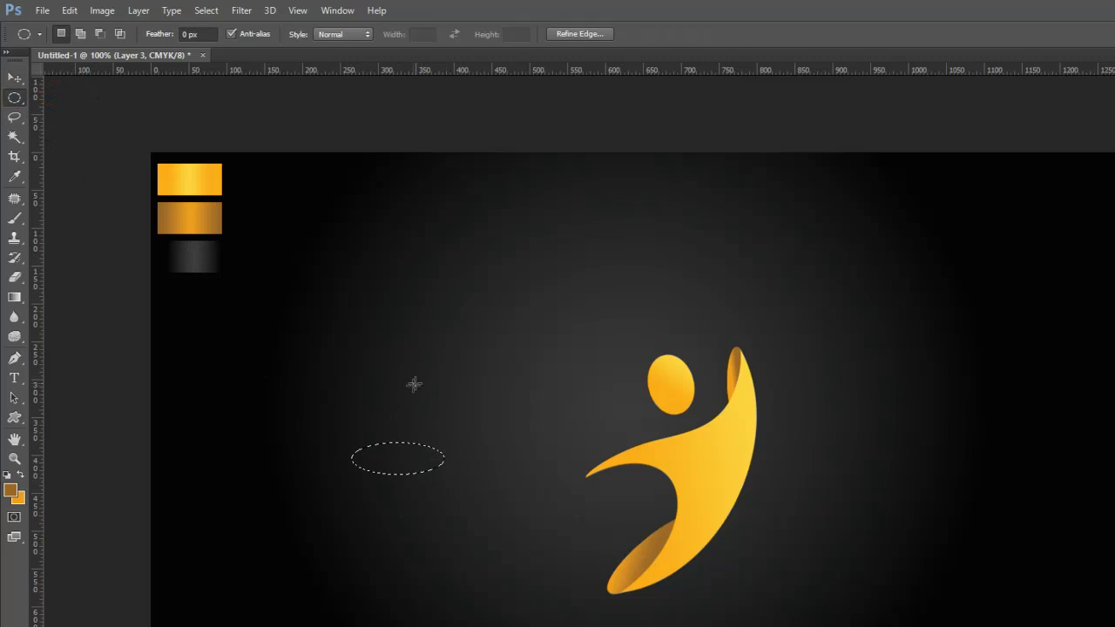
{"action": "left_click", "coordinate": [132, 11]}
{"action": "mouse_move", "coordinate": [244, 30]}
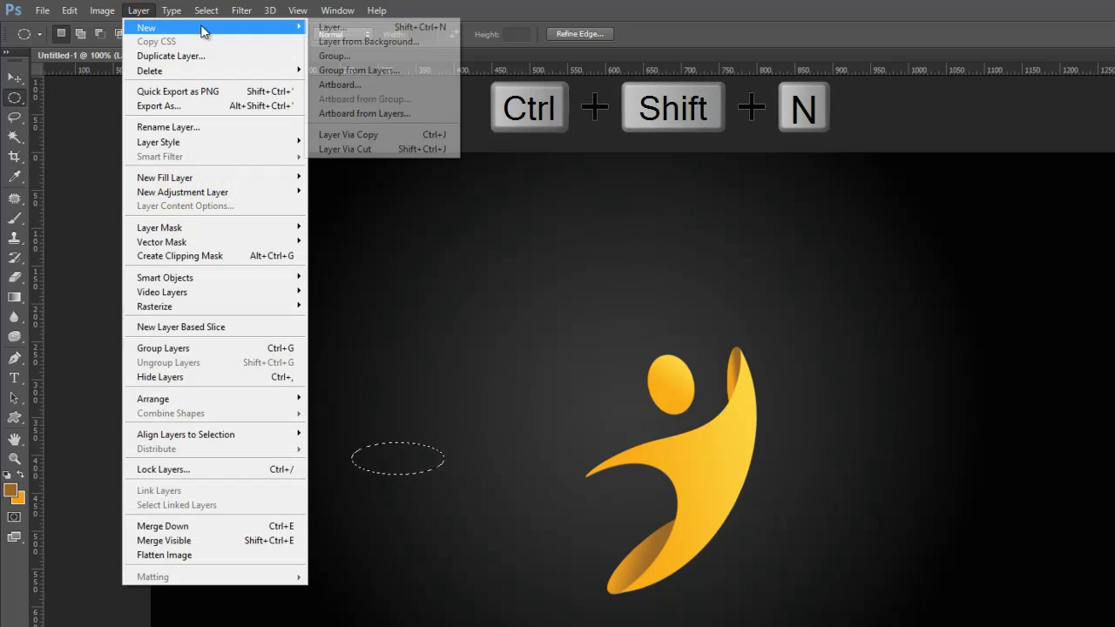
{"action": "left_click", "coordinate": [370, 29]}
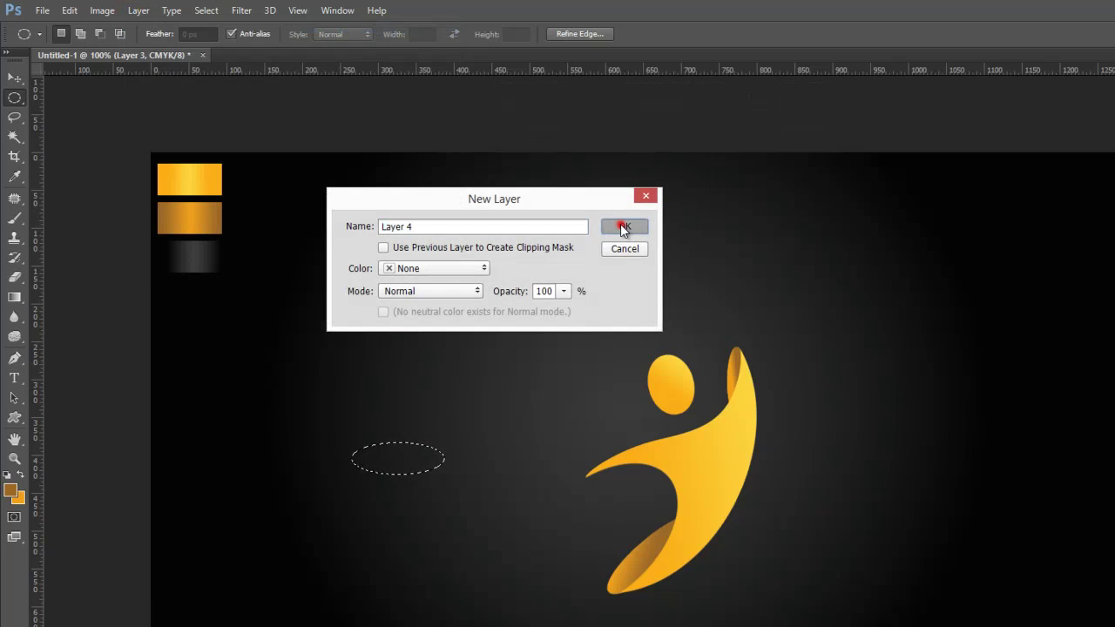
{"action": "left_click", "coordinate": [622, 192]}
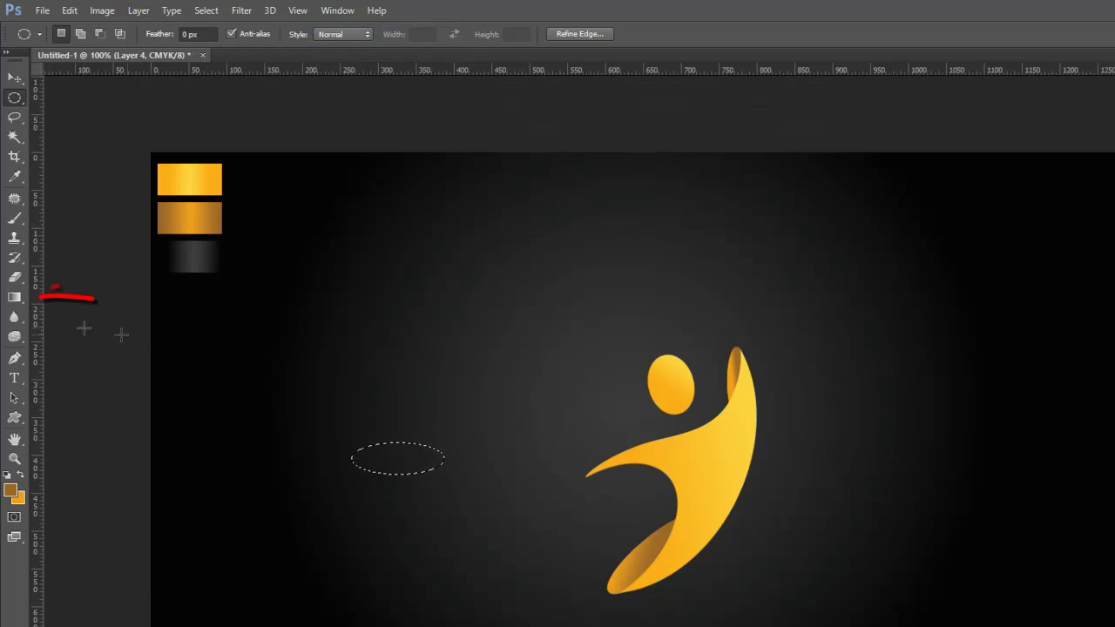
Fill the ellipse selection on Layer 4 with the golden gradient and deselect it.
{"action": "left_click", "coordinate": [18, 300]}
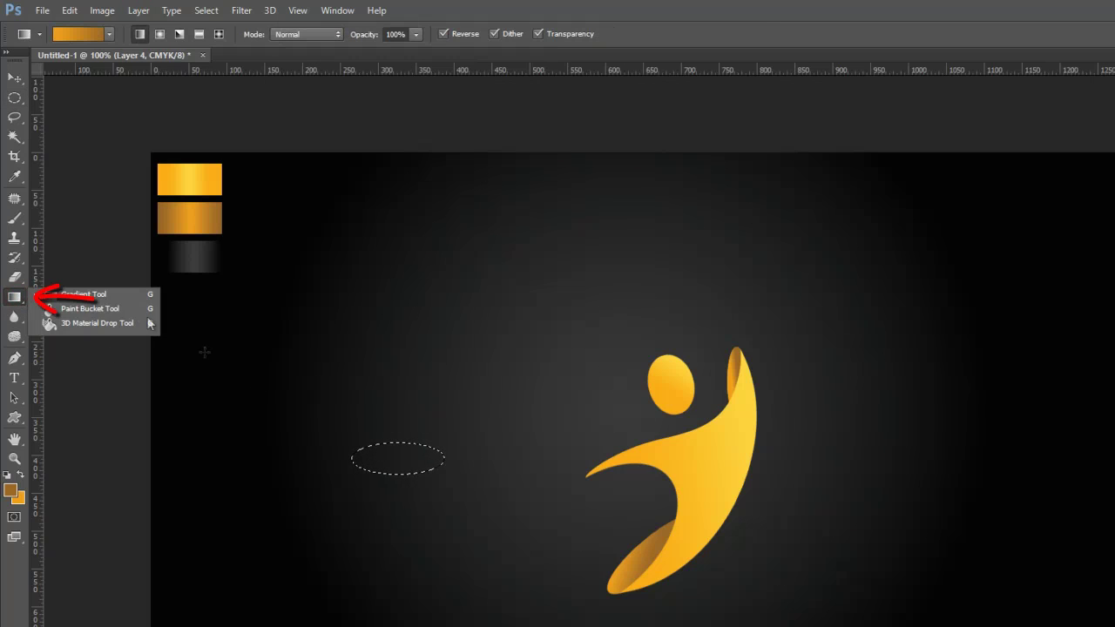
{"action": "left_click", "coordinate": [427, 451]}
{"action": "left_click_drag", "start_coordinate": [397, 467], "coordinate": [394, 450]}
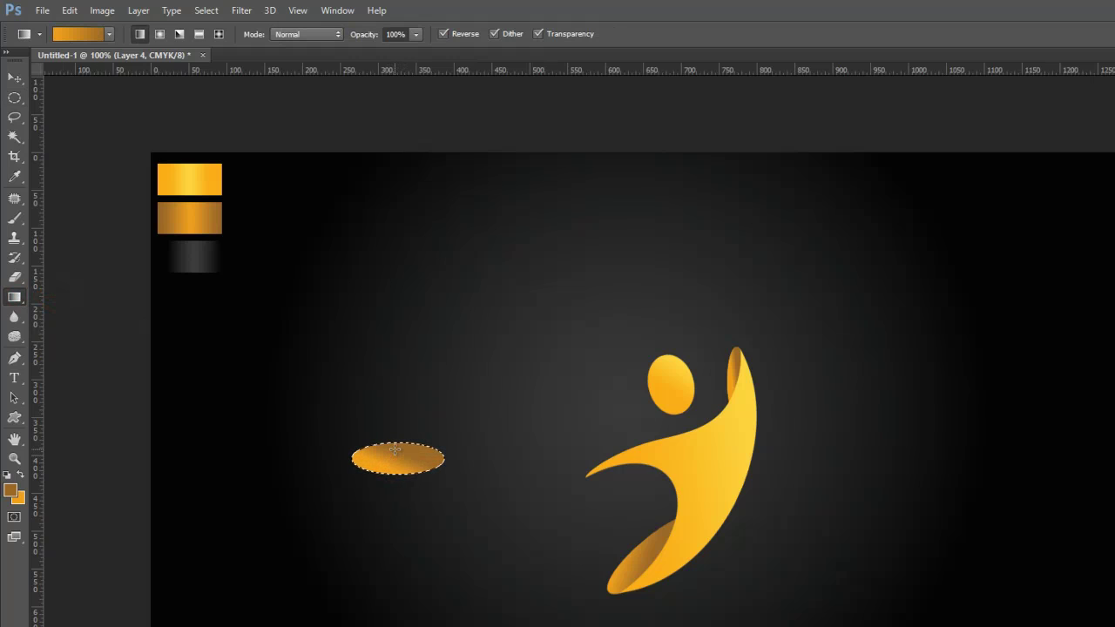
{"action": "key", "text": "ctrl+d"}
{"action": "left_click", "coordinate": [206, 11]}
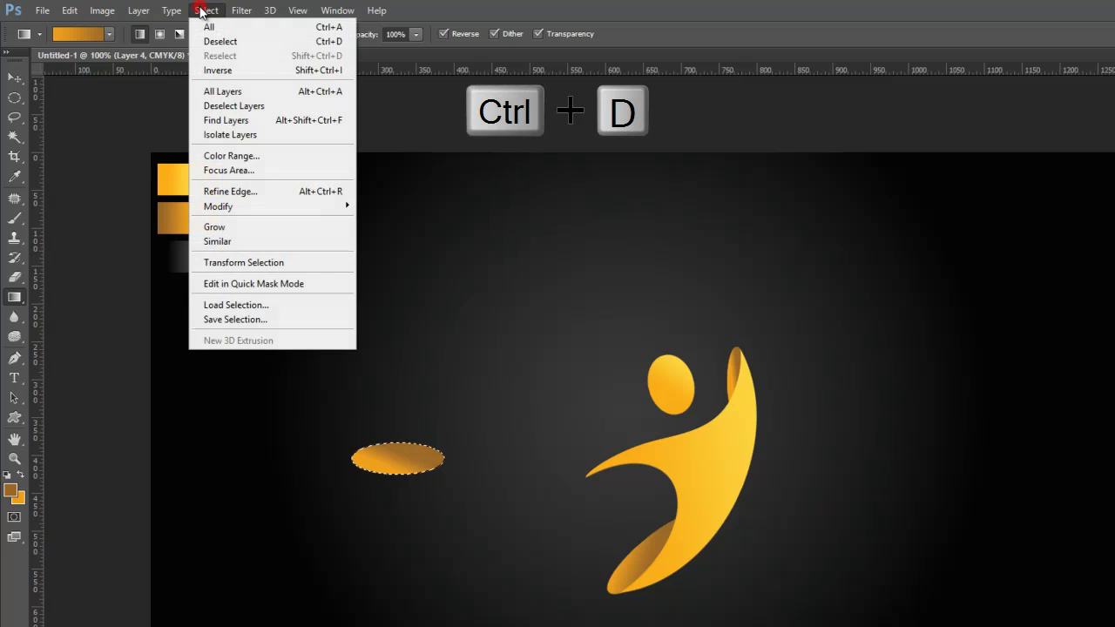
{"action": "left_click", "coordinate": [266, 42]}
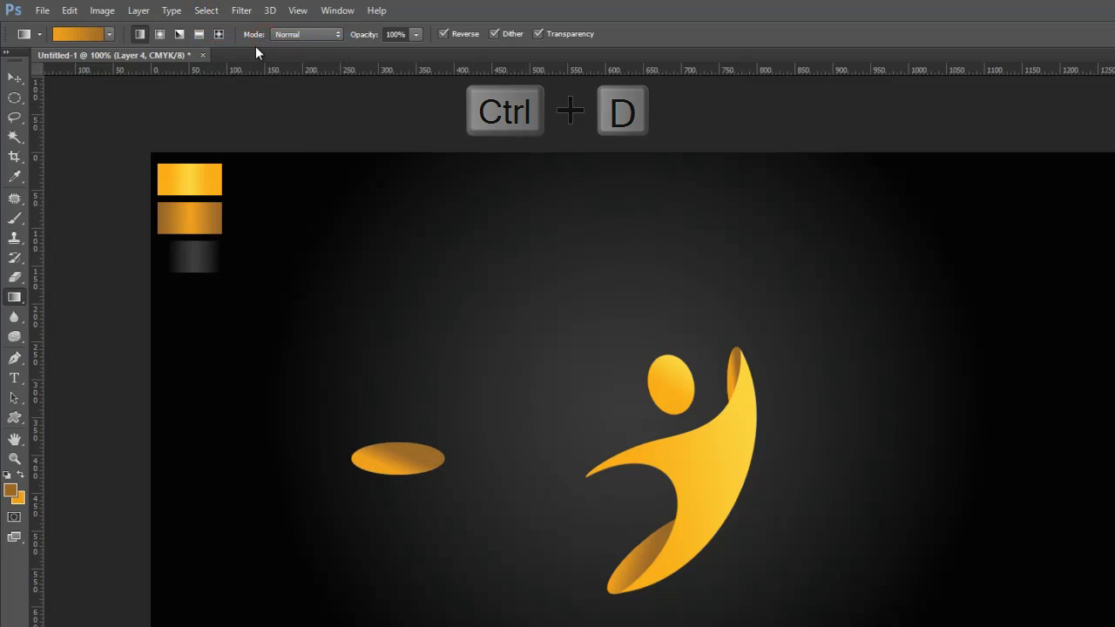
{"action": "left_click", "coordinate": [69, 10]}
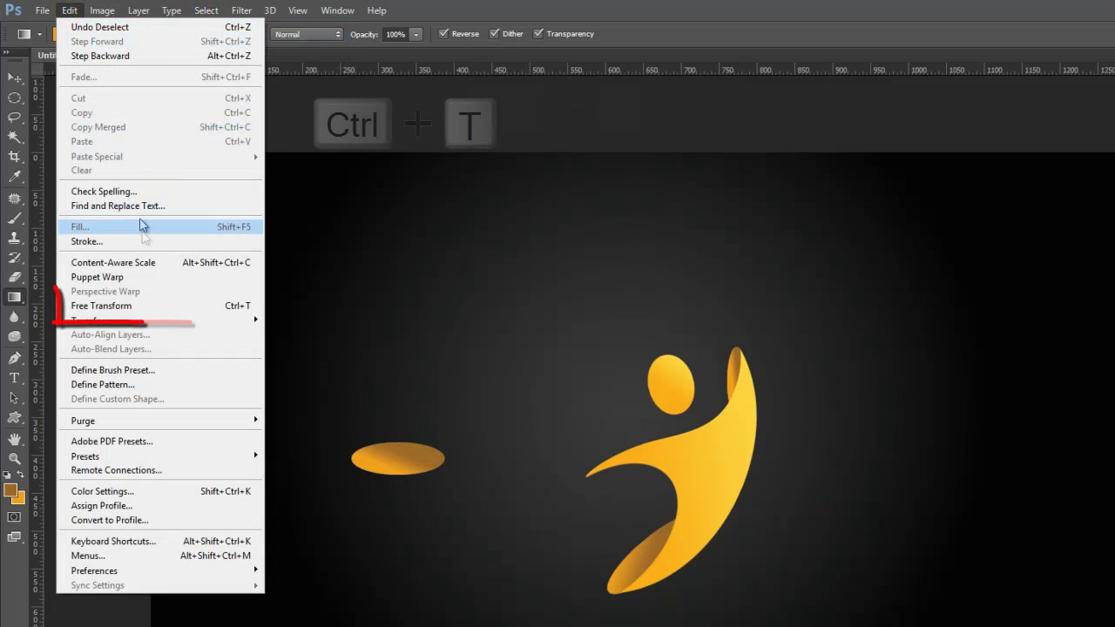
Rotate the Layer 4 oval to -17.55° and tuck it against the crescent's left side as an arm.
{"action": "left_click", "coordinate": [155, 311]}
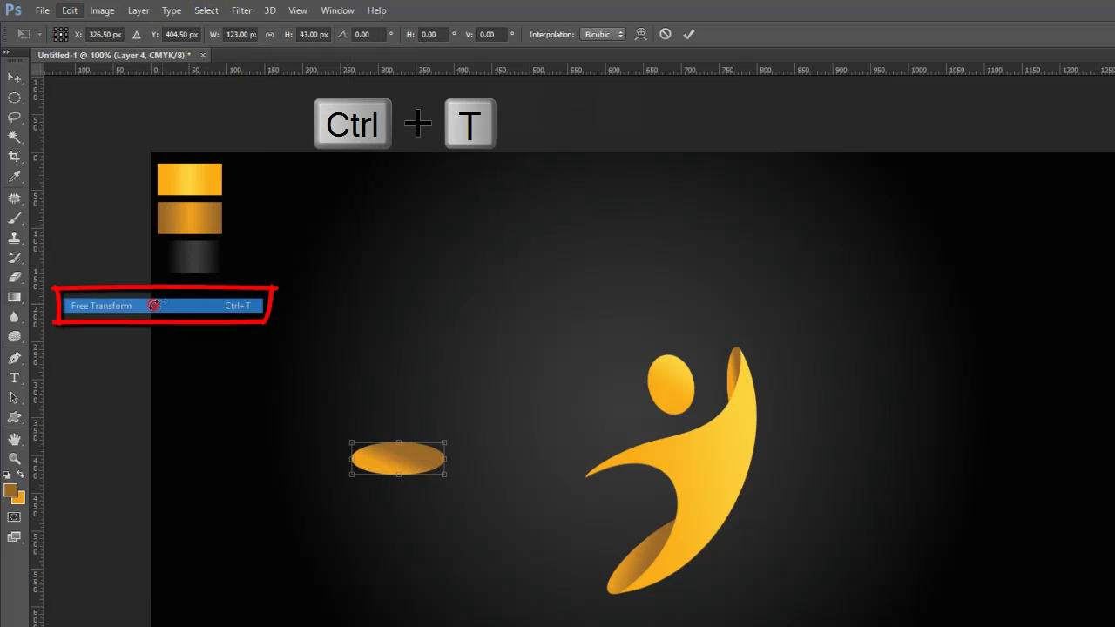
{"action": "left_click_drag", "start_coordinate": [381, 453], "coordinate": [616, 479]}
{"action": "left_click_drag", "start_coordinate": [712, 530], "coordinate": [705, 499]}
{"action": "left_click_drag", "start_coordinate": [603, 498], "coordinate": [589, 493]}
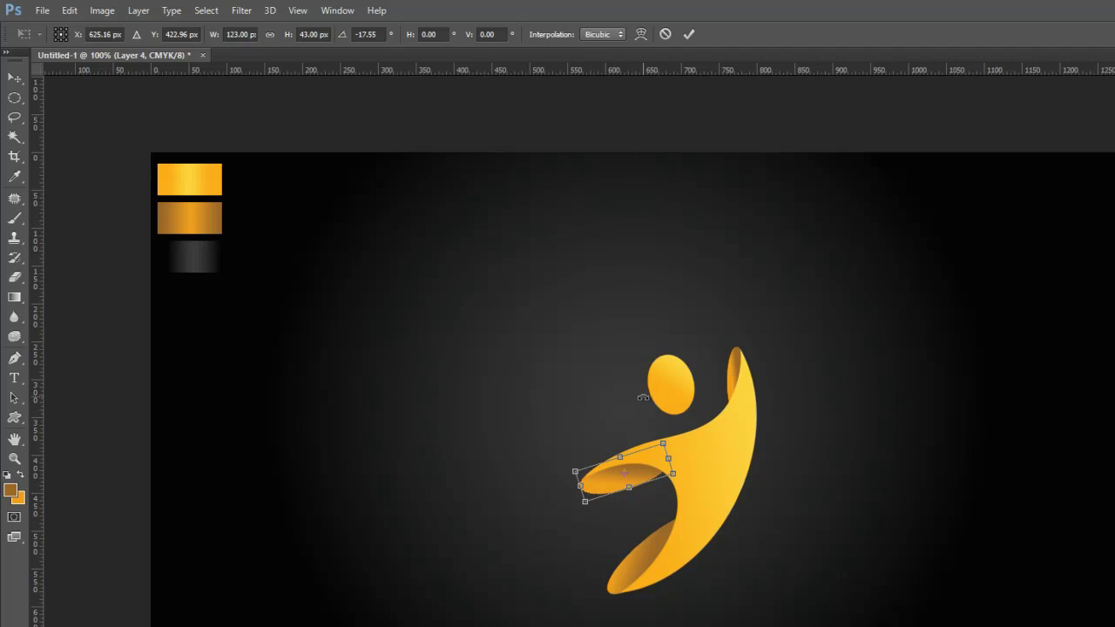
{"action": "left_click", "coordinate": [689, 34]}
{"action": "key", "text": "g"}
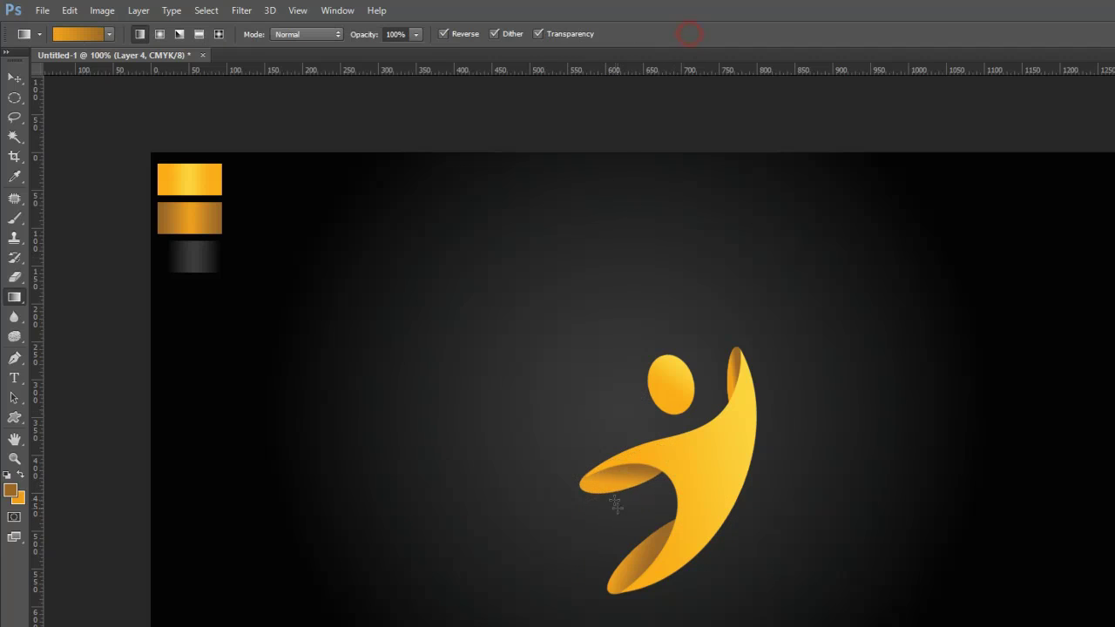
{"action": "left_click", "coordinate": [14, 78]}
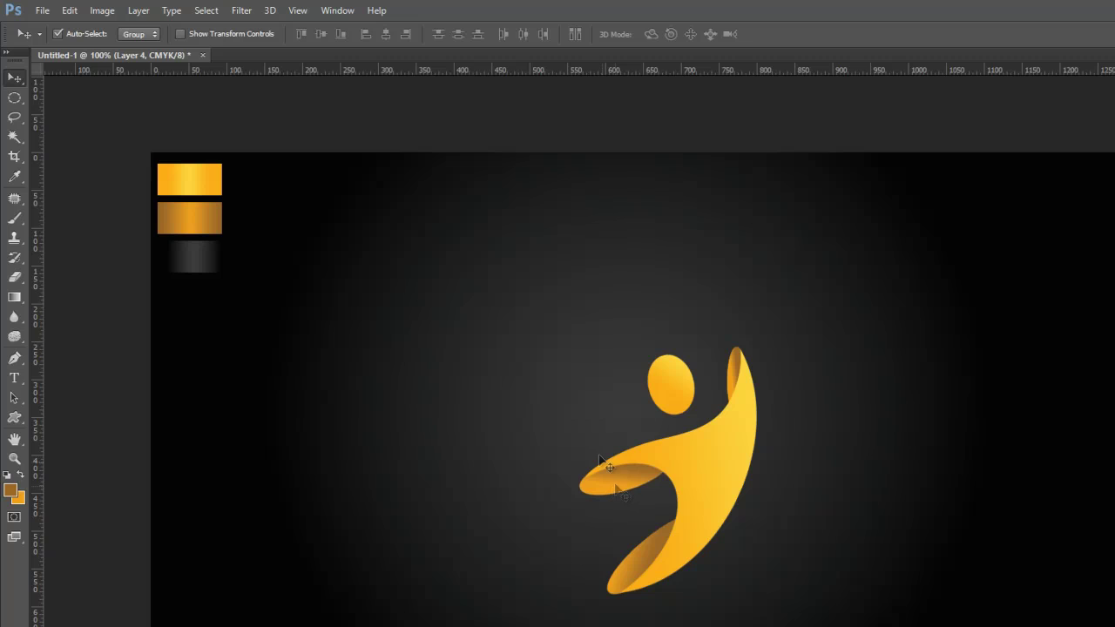
{"action": "left_click_drag", "start_coordinate": [468, 259], "coordinate": [784, 615]}
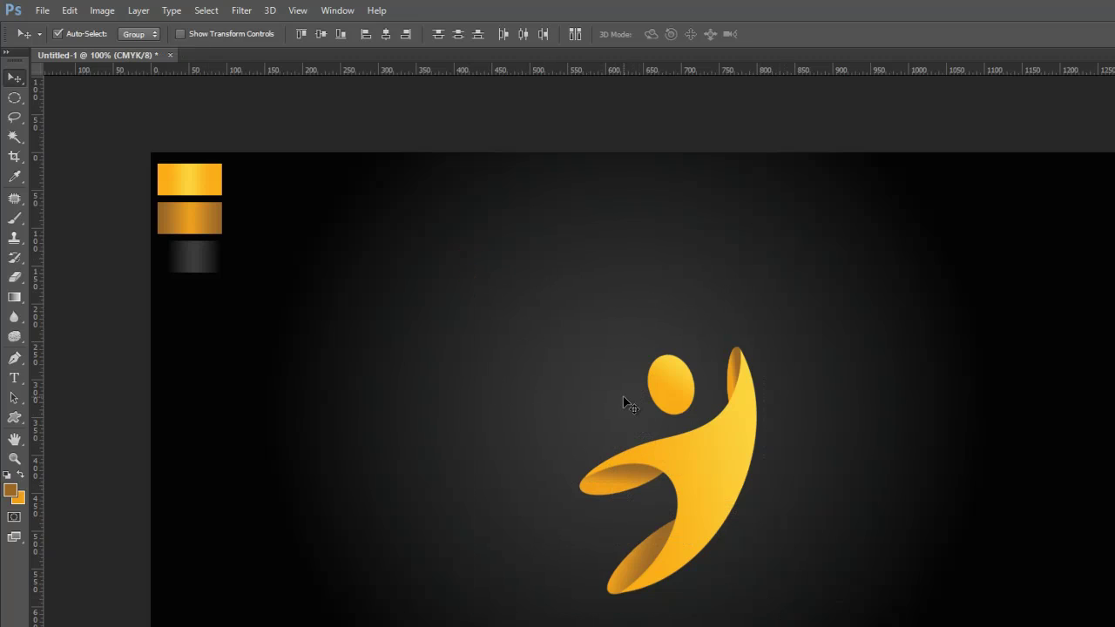